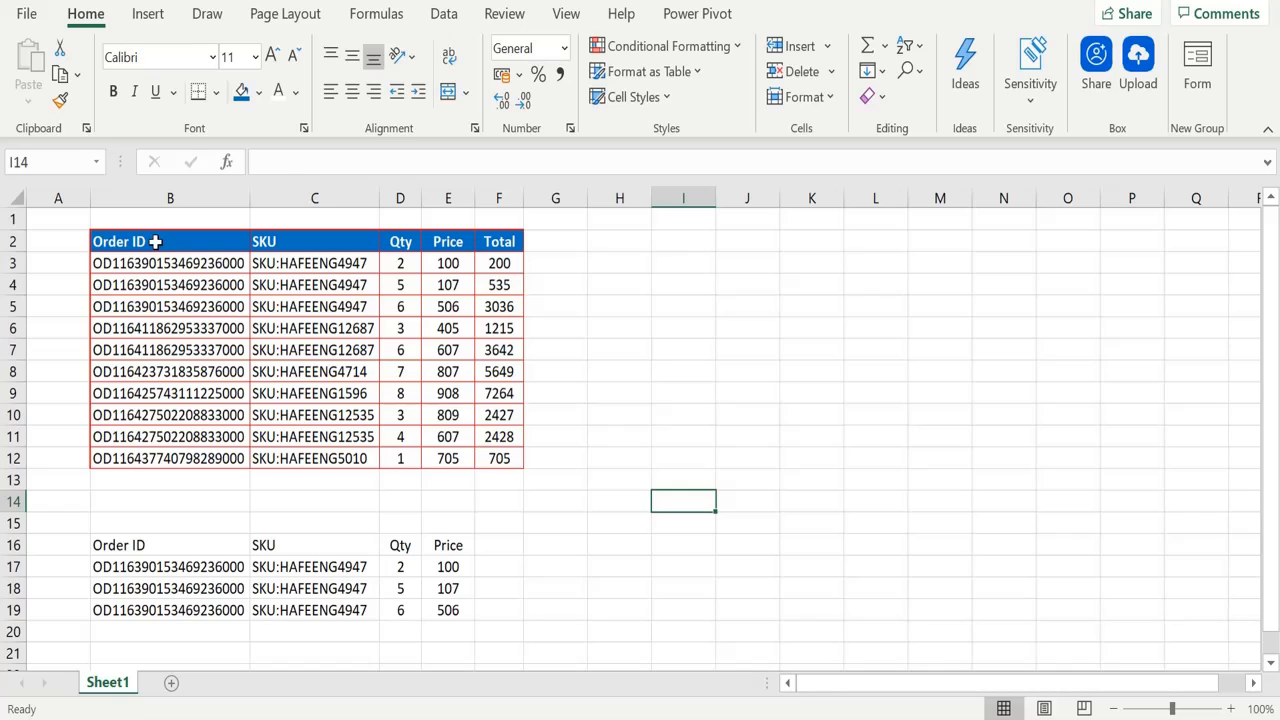
# Copy the order table B2:F12 to cell I2 with a regular paste, and undo the paste
pyautogui.moveTo(155, 241); pyautogui.dragTo(510, 455)
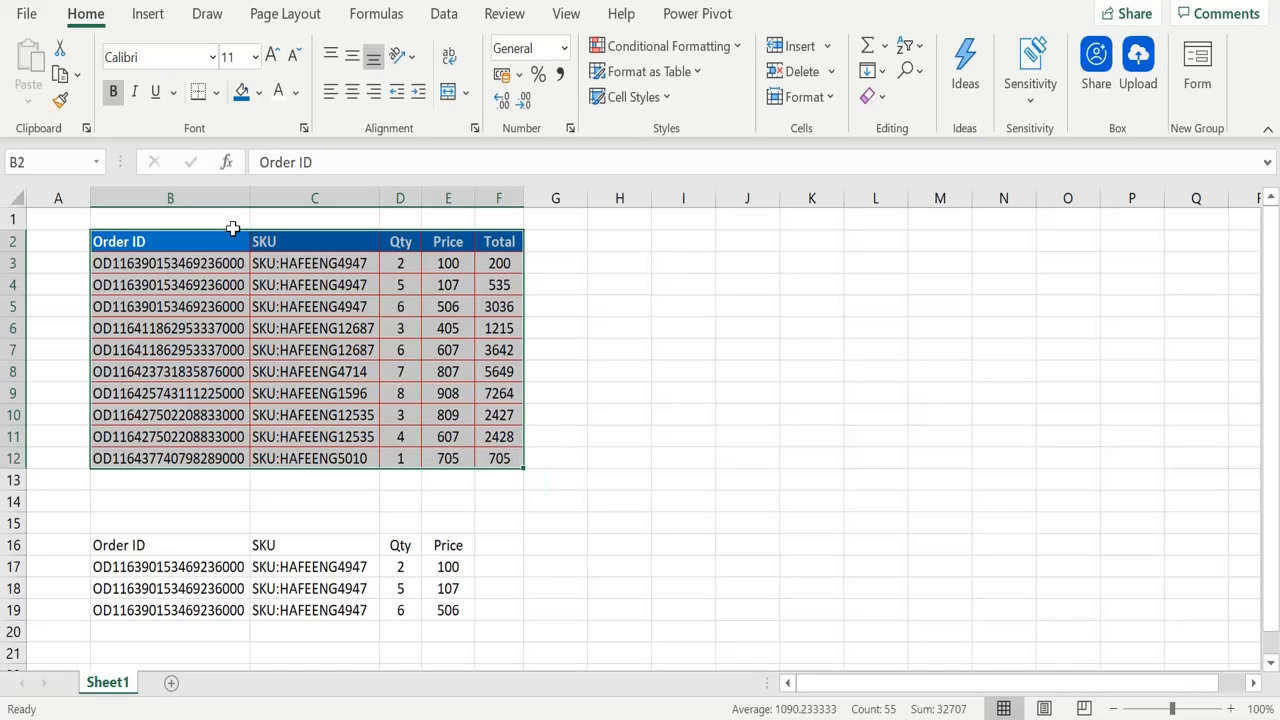
pyautogui.click(62, 78)
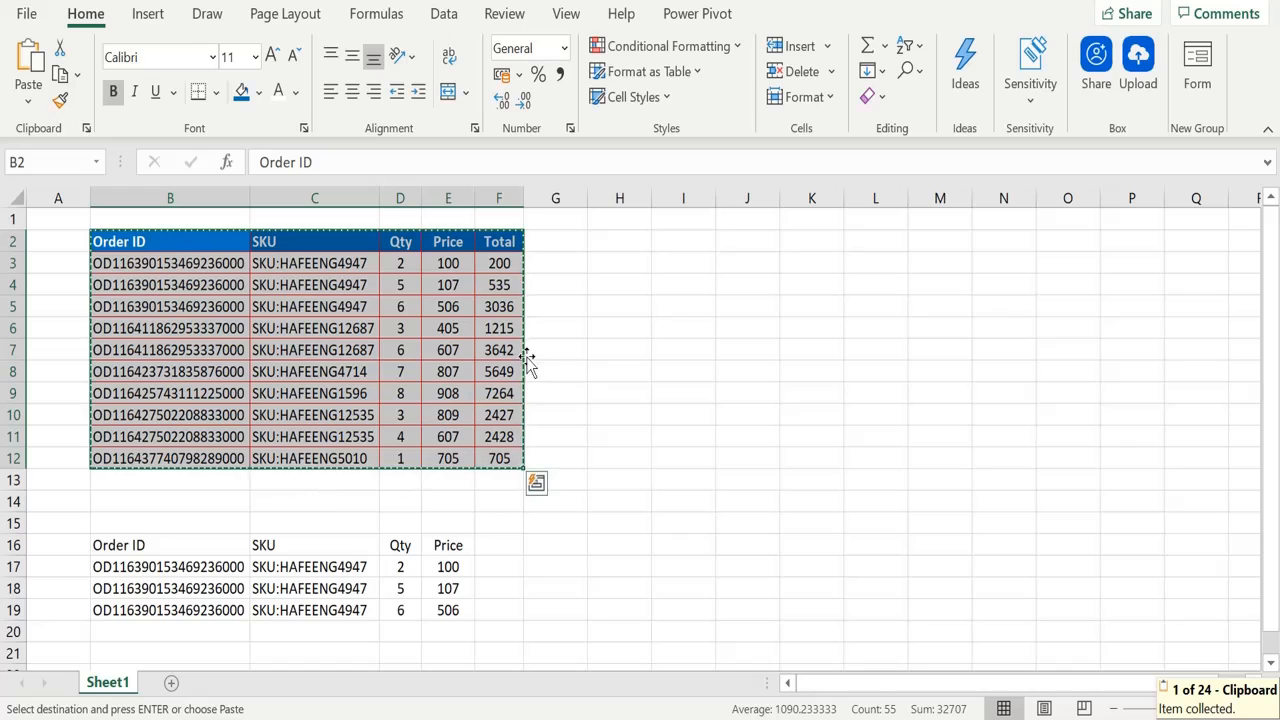
pyautogui.click(679, 245)
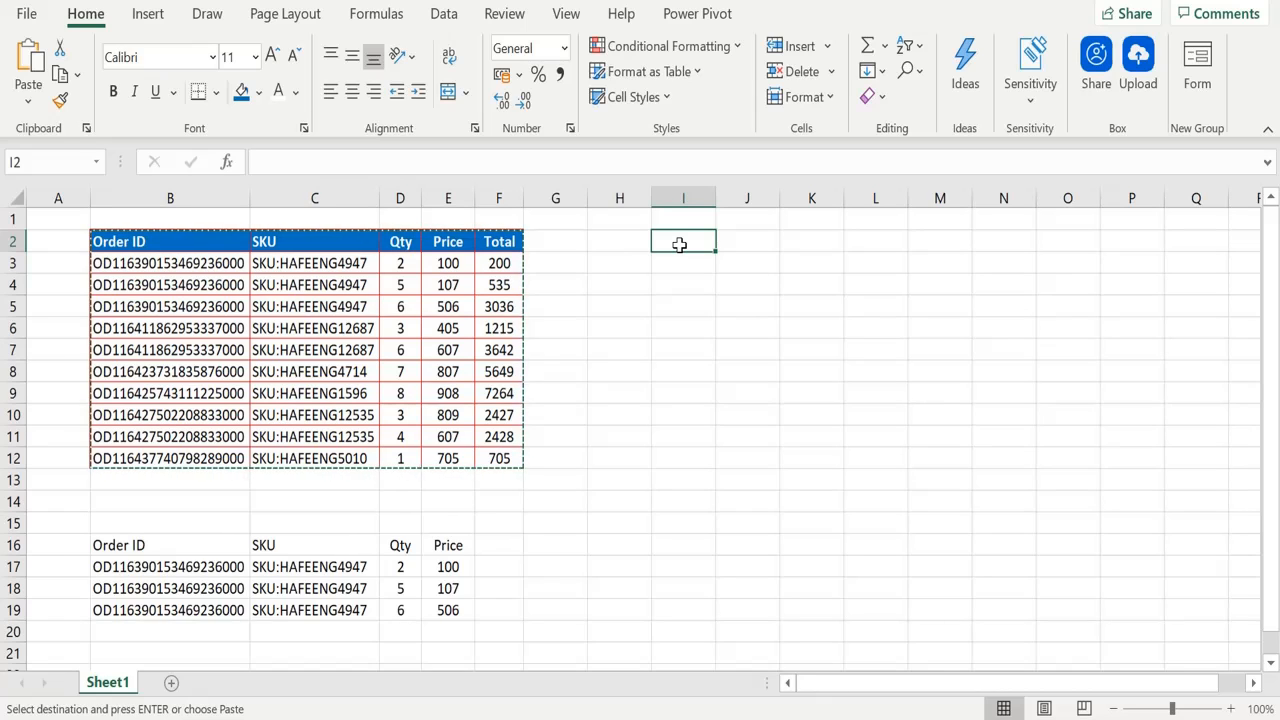
pyautogui.hotkey('ctrl', 'v')
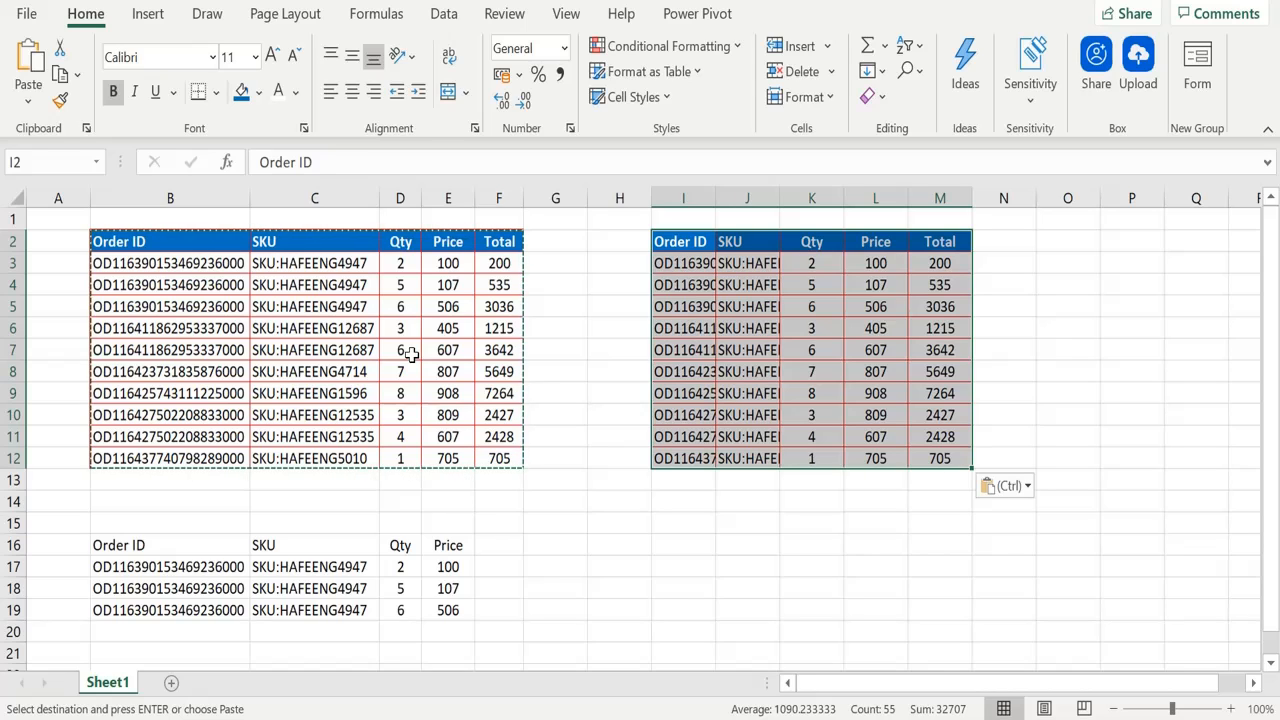
pyautogui.hotkey('ctrl', 'z')
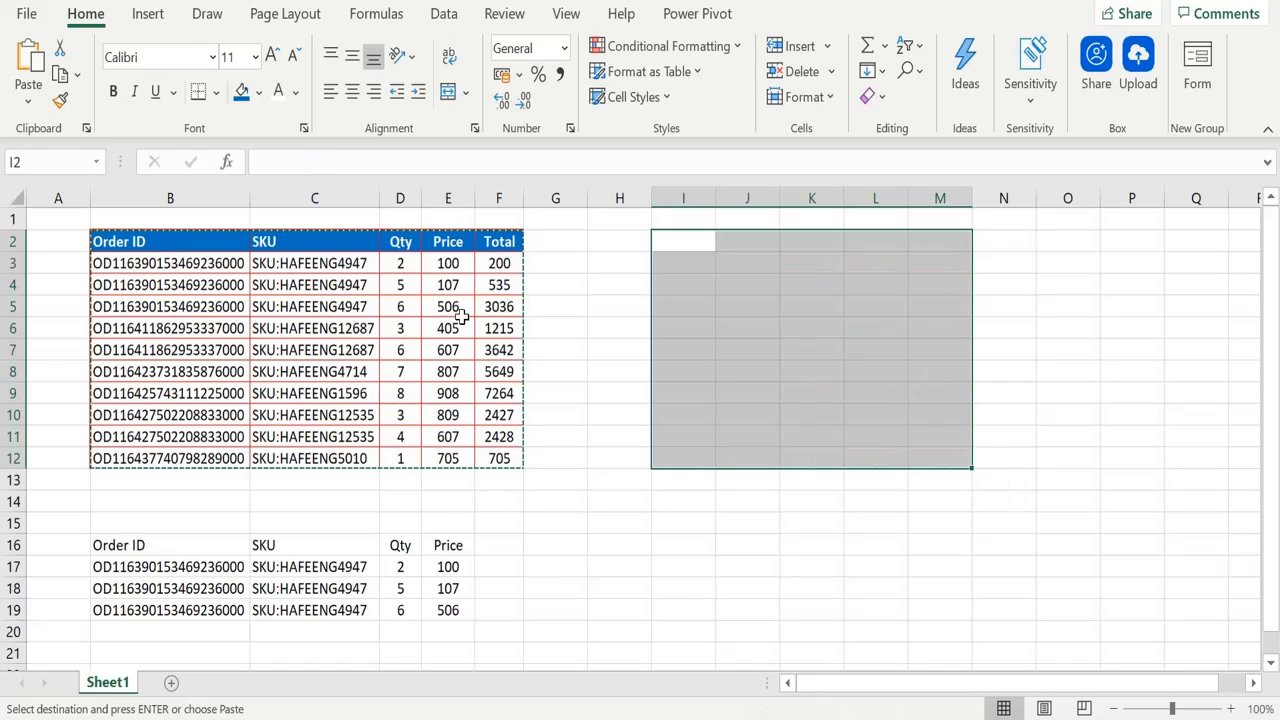
pyautogui.click(457, 323)
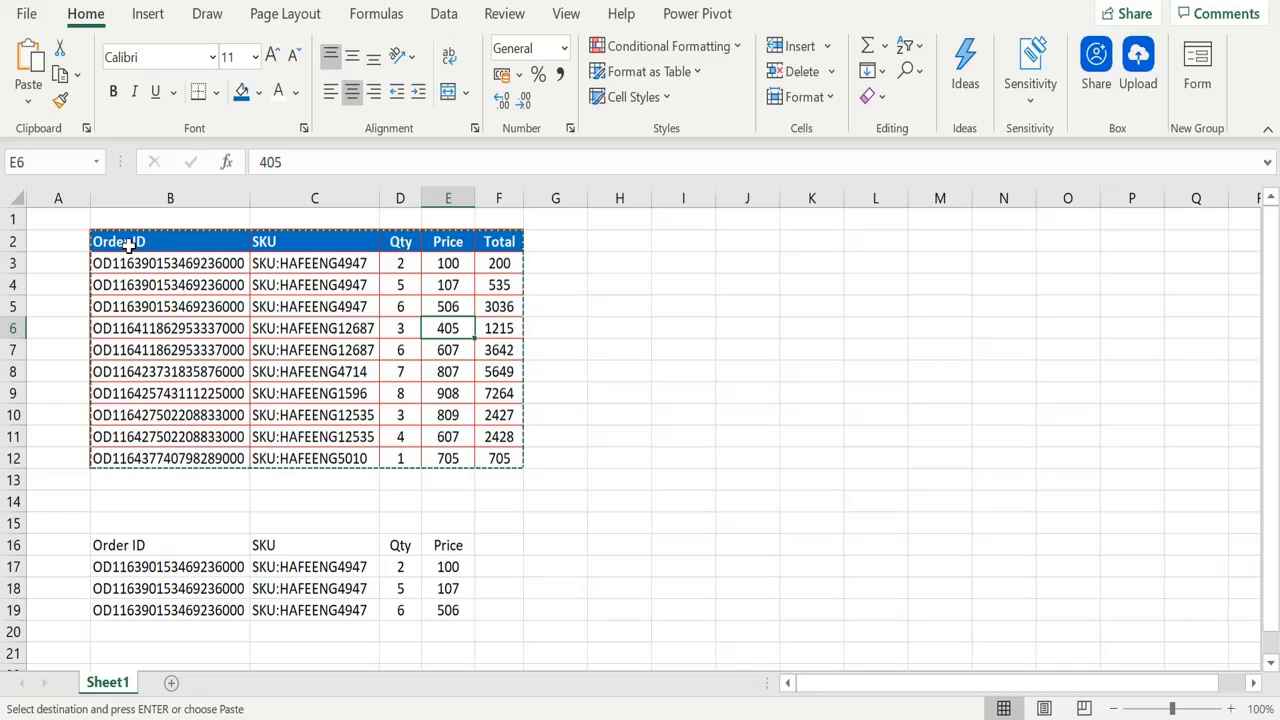
# Cut the order table B2:F12 and paste it at cell I2, and undo the move
pyautogui.moveTo(132, 241); pyautogui.dragTo(499, 463)
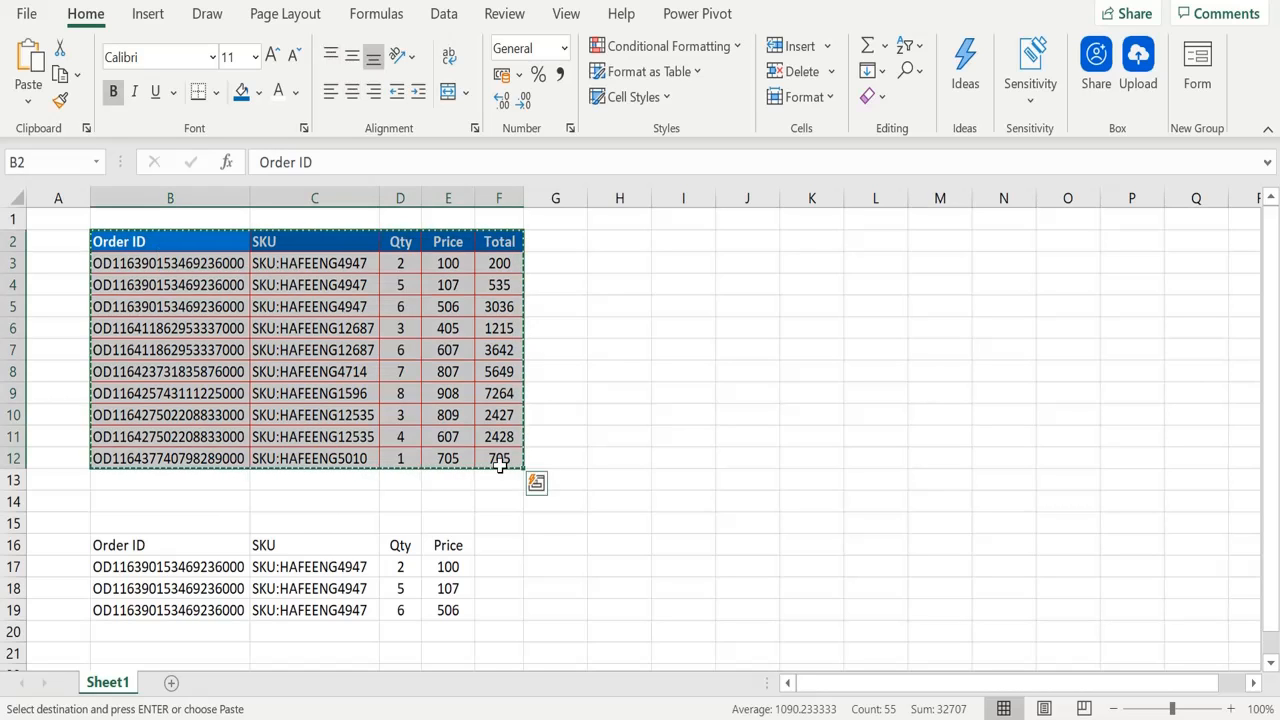
pyautogui.click(691, 243)
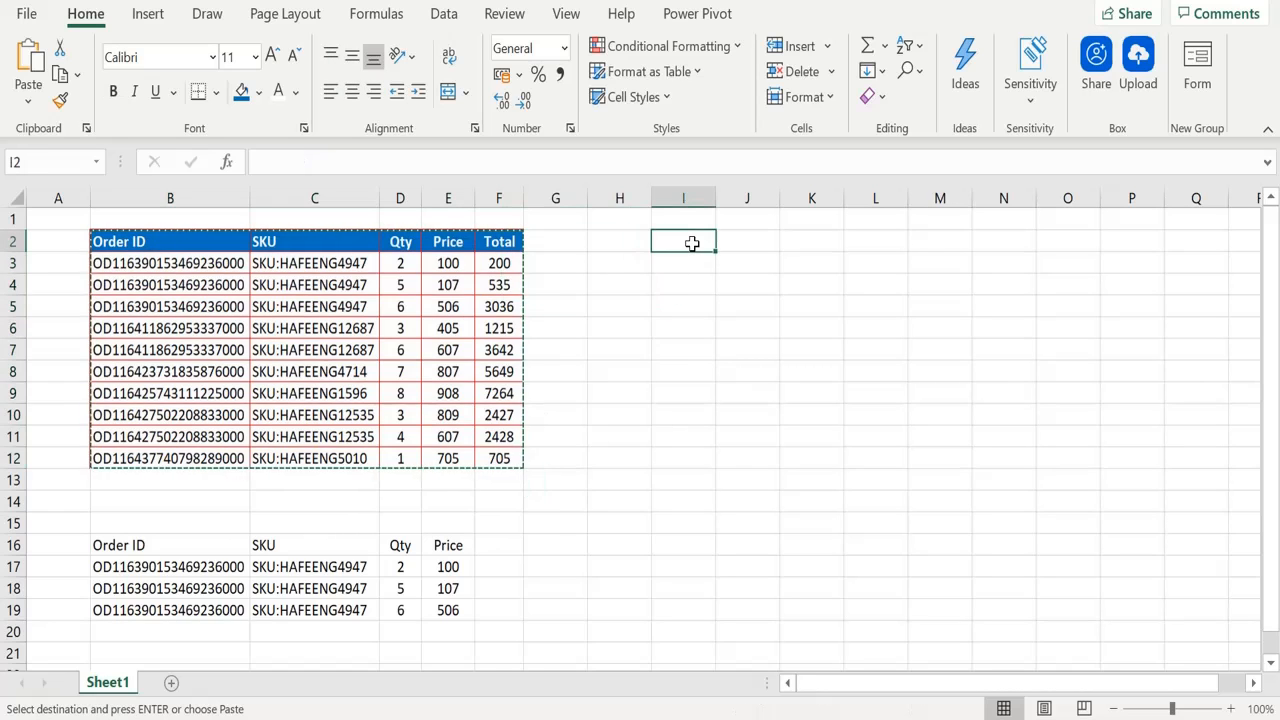
pyautogui.hotkey('ctrl', 'v')
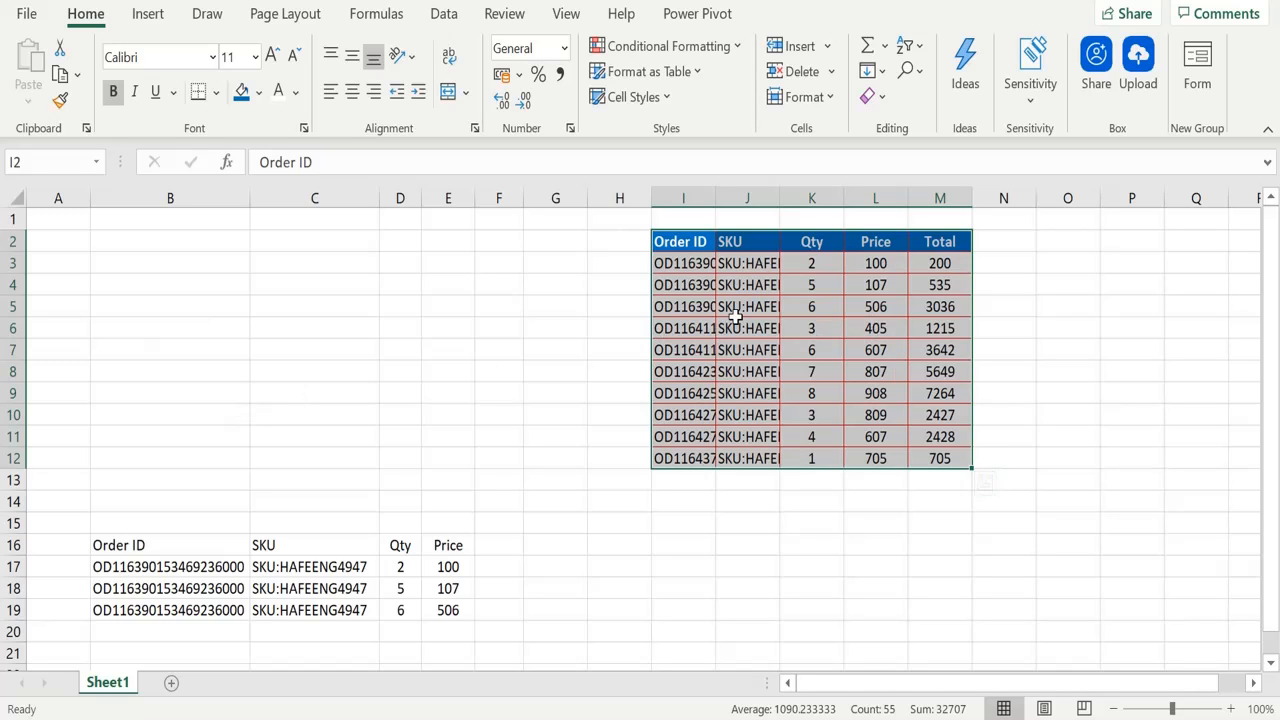
pyautogui.hotkey('ctrl', 'z')
pyautogui.click(620, 349)
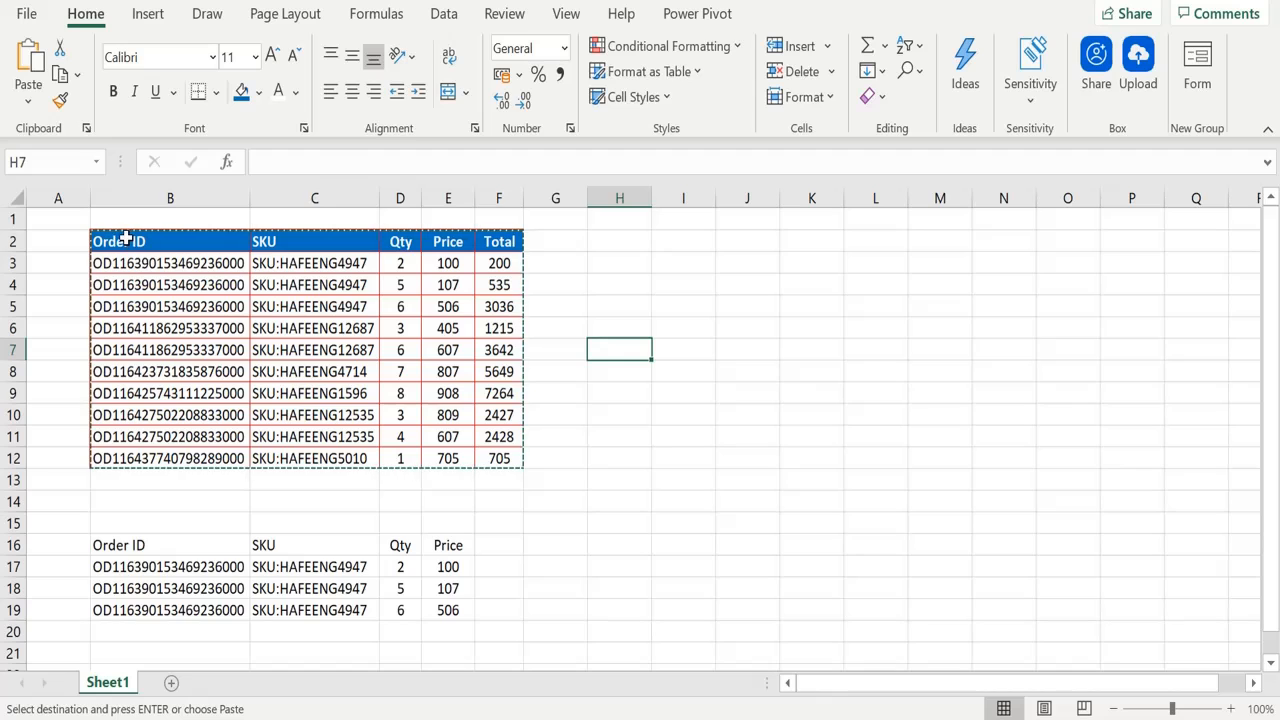
# Copy the order table B2:F12 as a picture, as shown on screen and in Picture format
pyautogui.moveTo(129, 241); pyautogui.dragTo(505, 455)
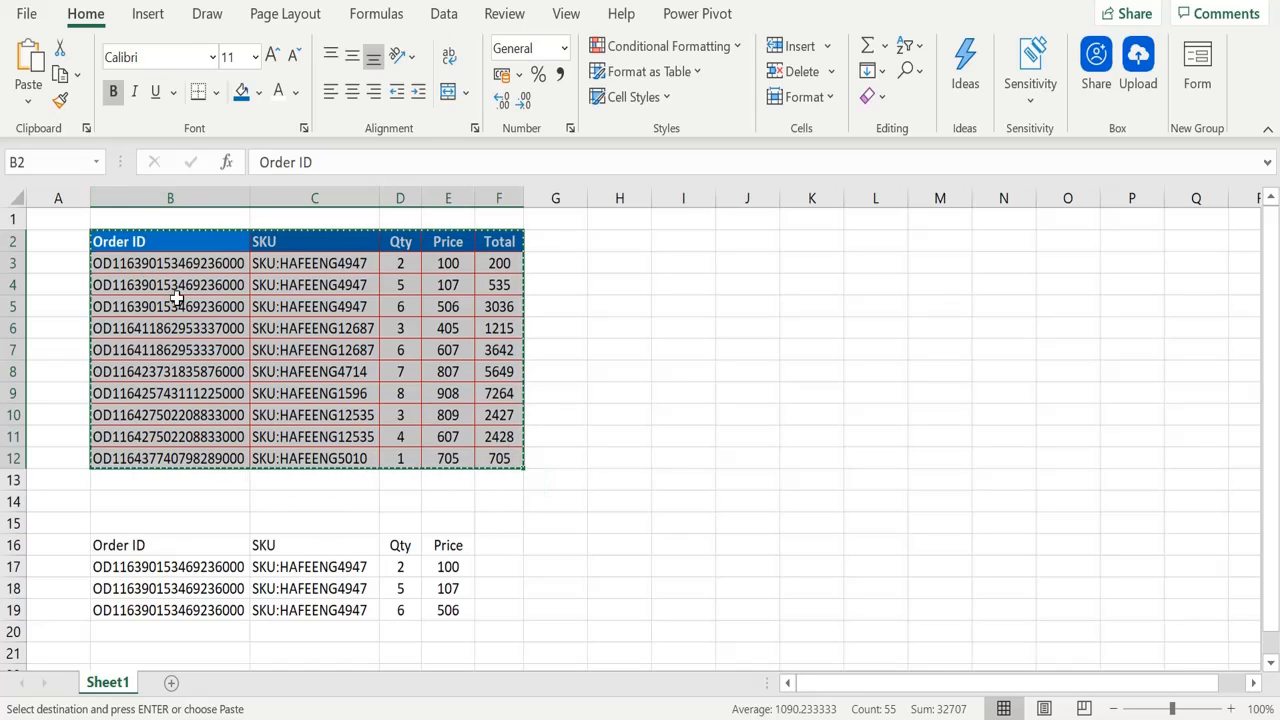
pyautogui.press('Escape')
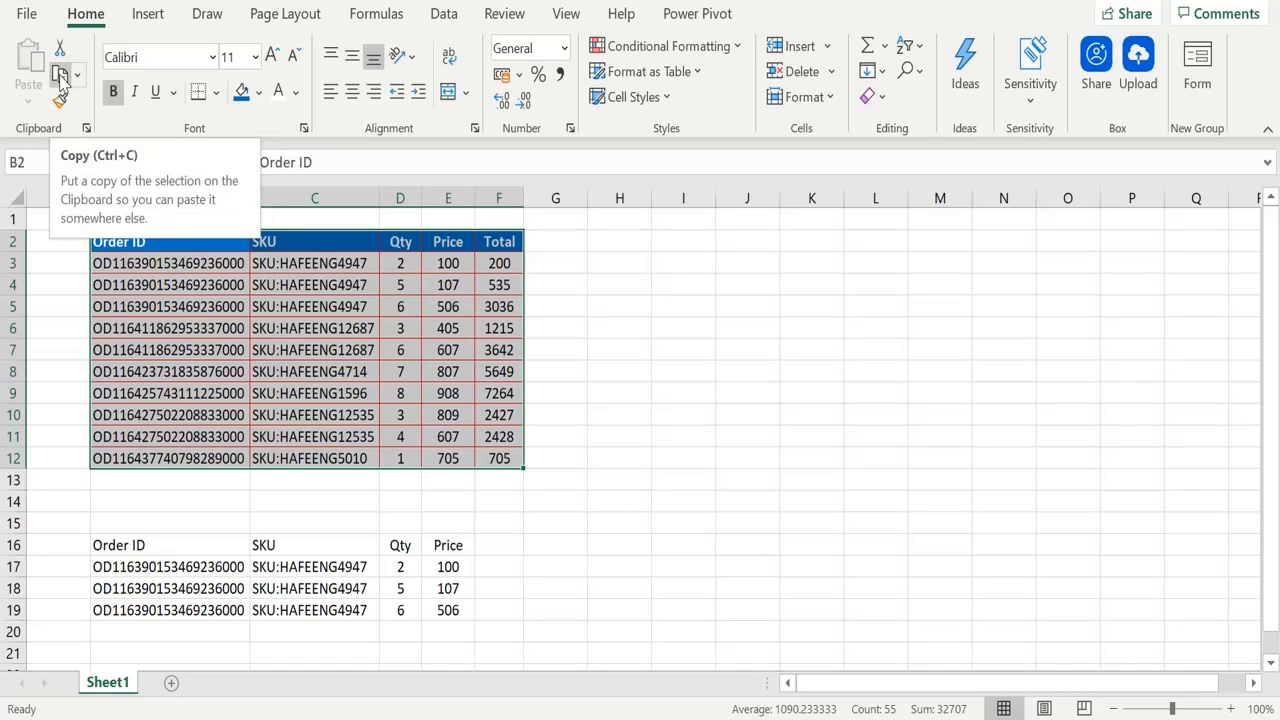
pyautogui.click(77, 75)
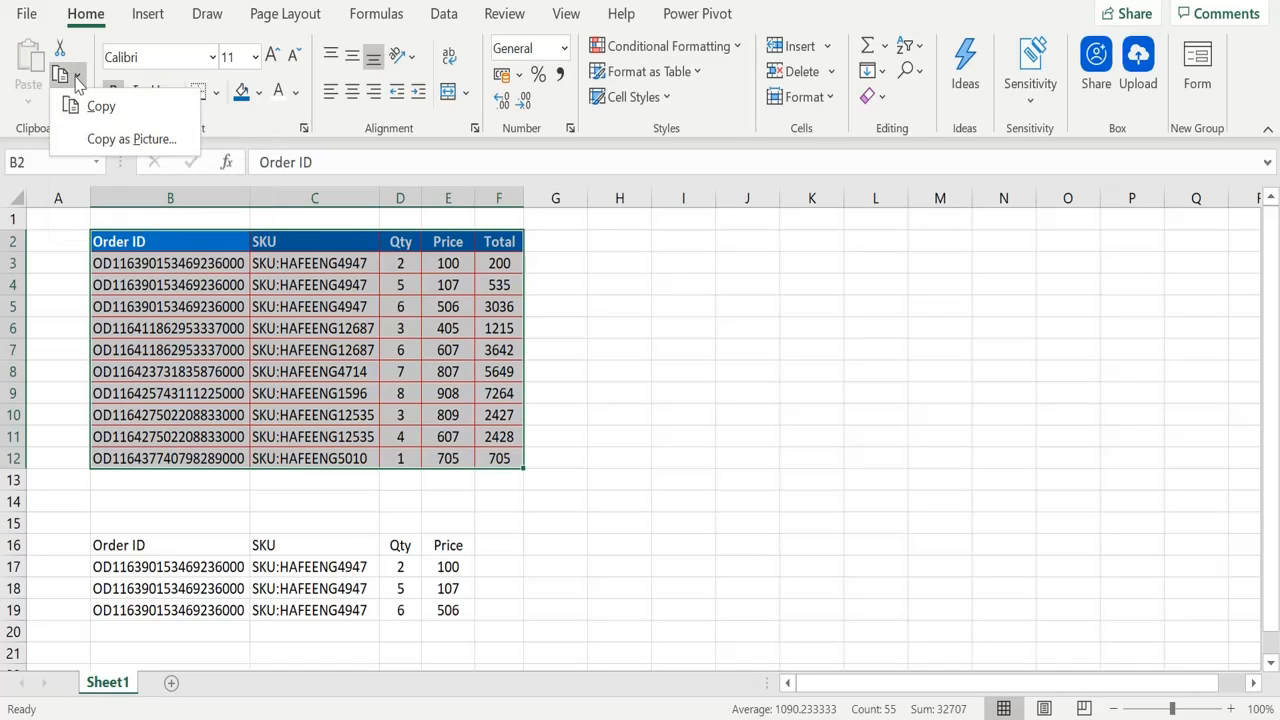
pyautogui.click(101, 141)
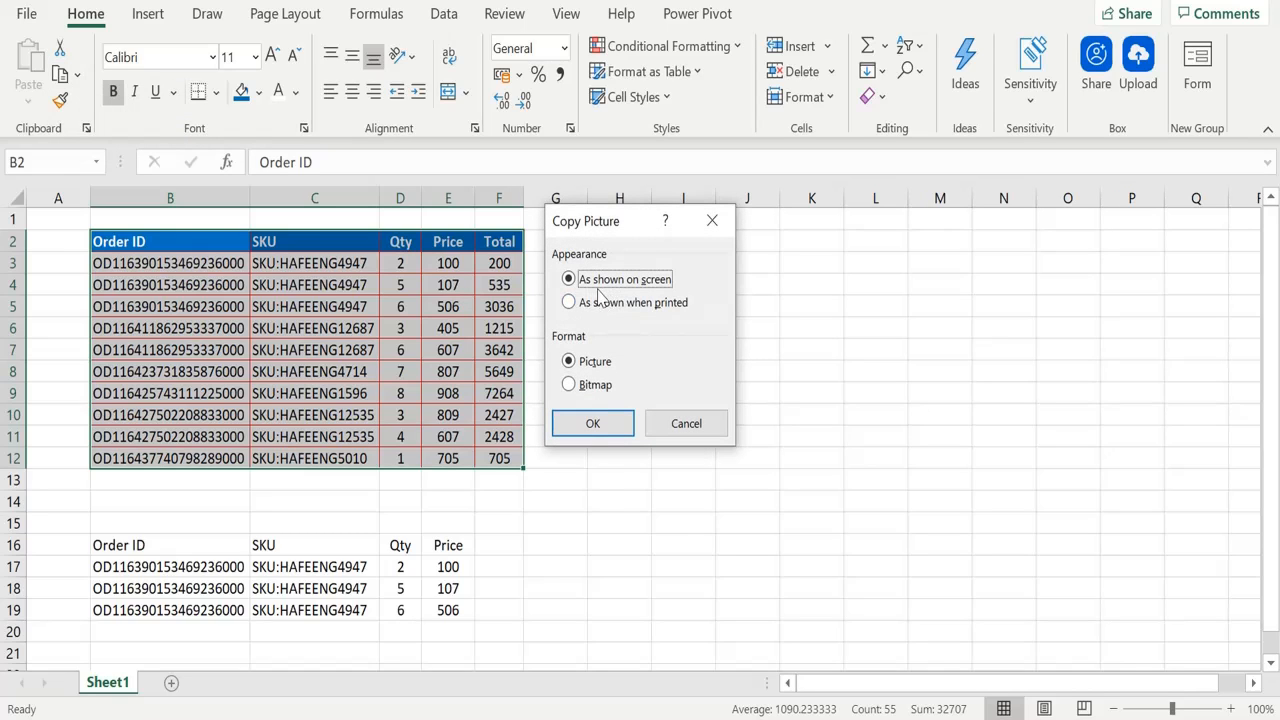
pyautogui.click(605, 425)
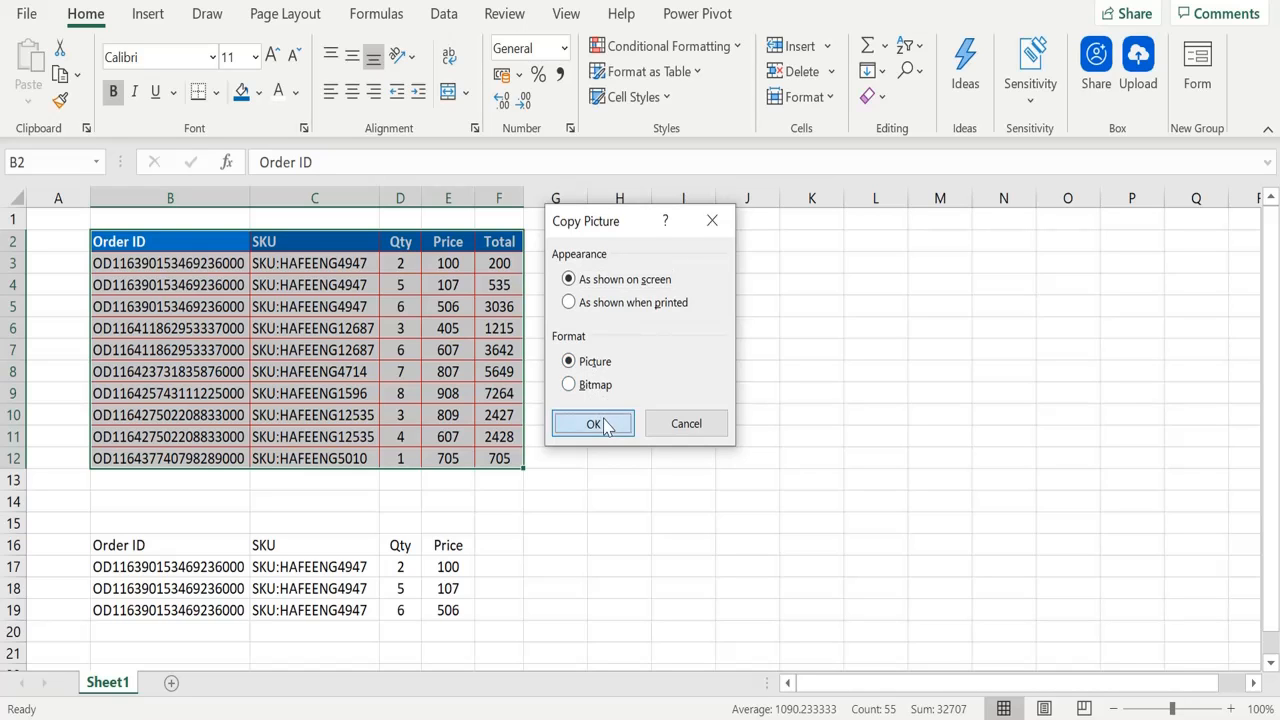
# Paste the table picture at J3, align it with cell I2, and delete it
pyautogui.click(777, 262)
pyautogui.hotkey('ctrl', 'v')
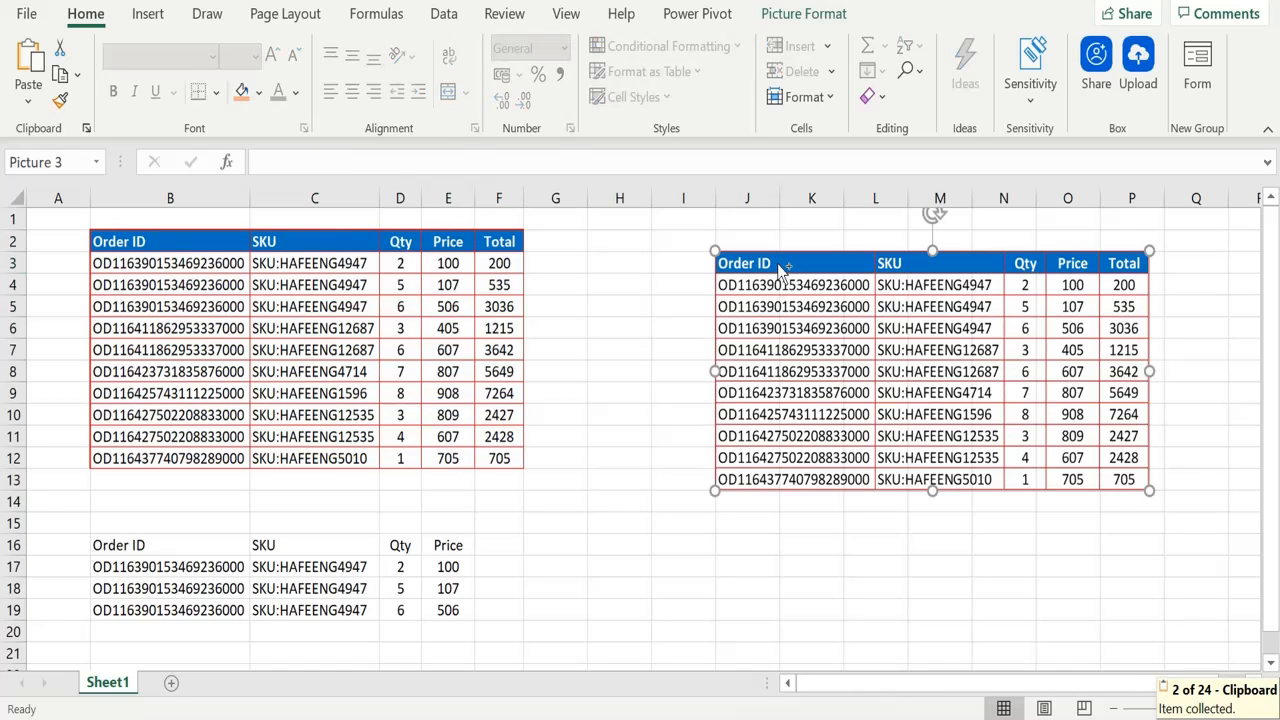
pyautogui.moveTo(828, 392); pyautogui.dragTo(766, 363)
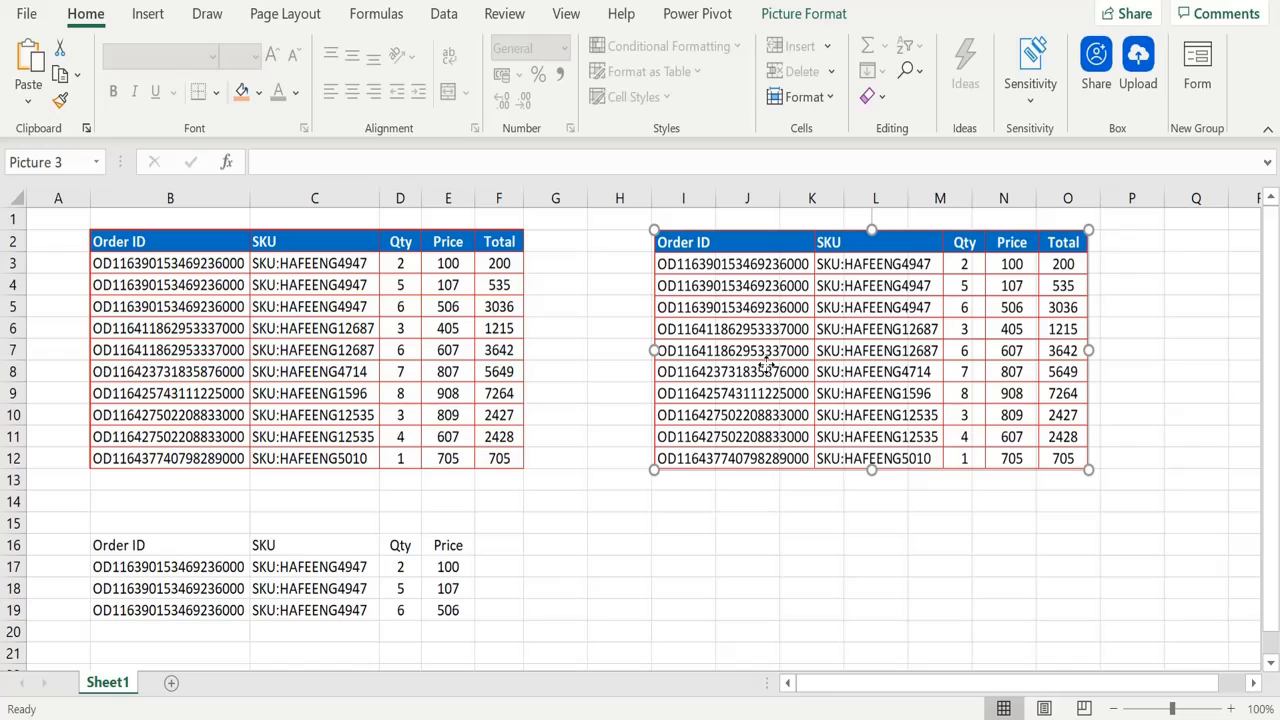
pyautogui.press('Delete')
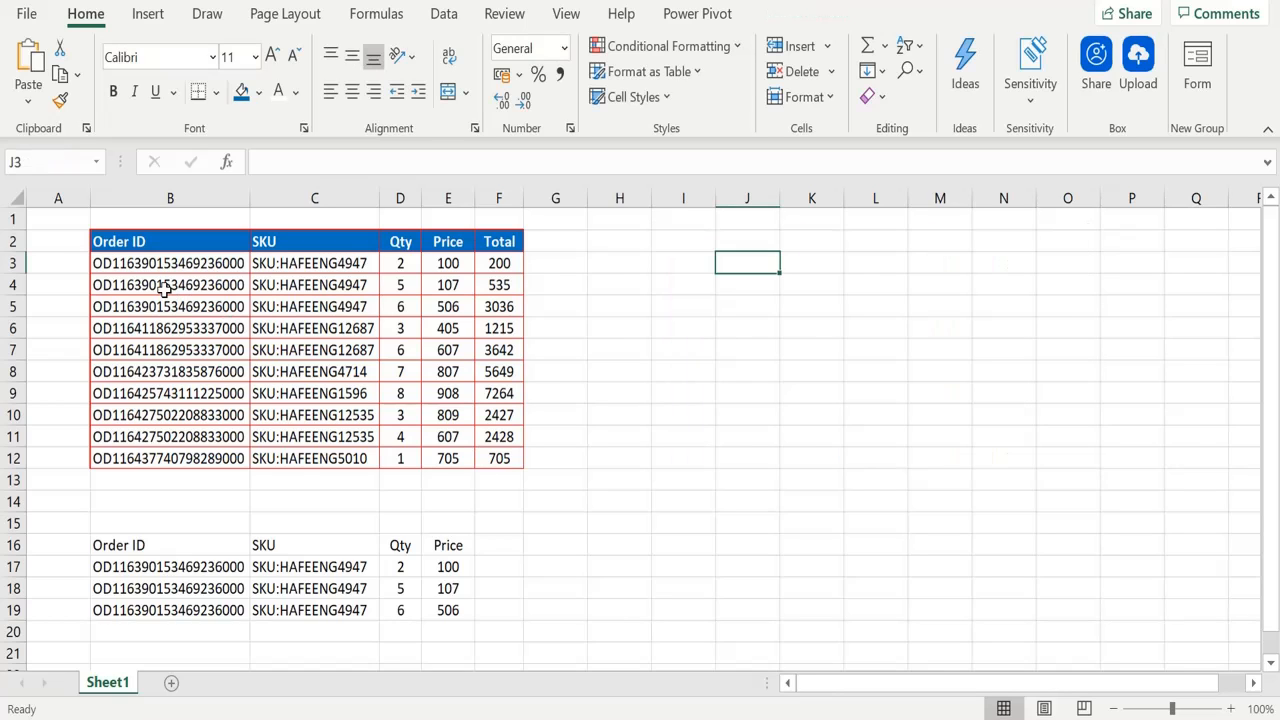
# Copy the order table B2:F12 and select cell J2 as the paste destination
pyautogui.moveTo(130, 243); pyautogui.dragTo(493, 458)
pyautogui.hotkey('ctrl', 'c')
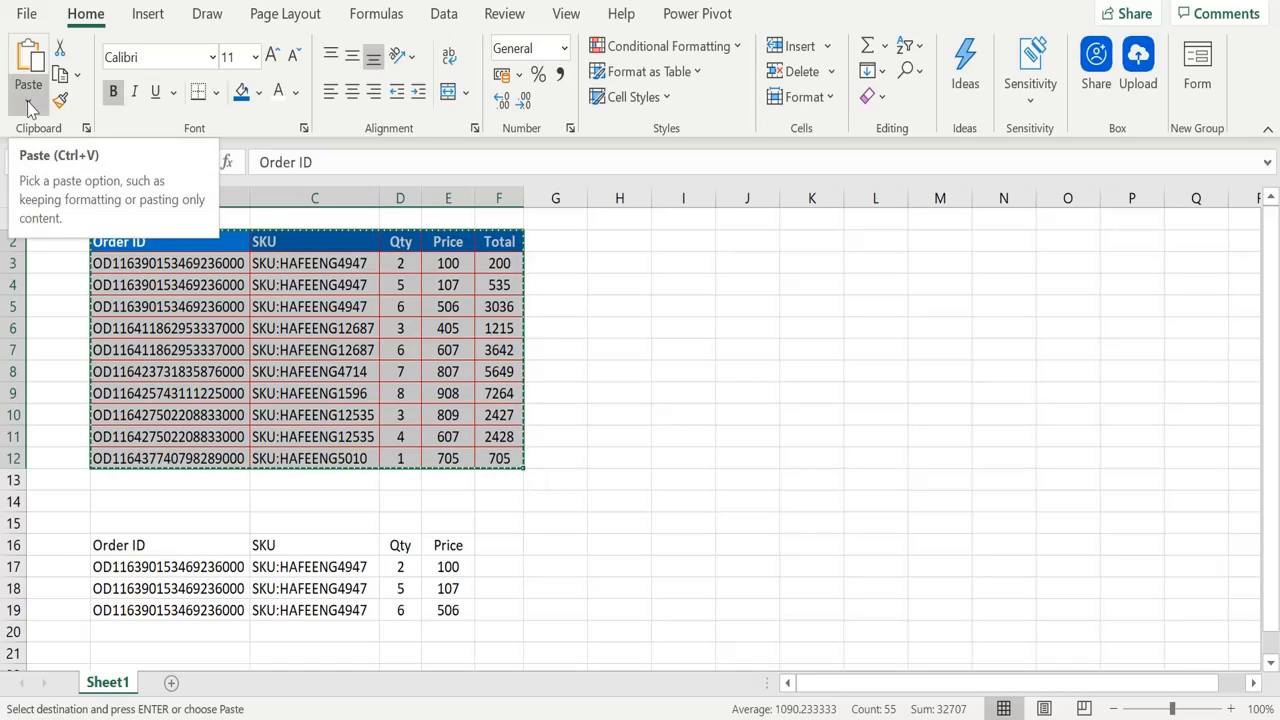
pyautogui.click(28, 106)
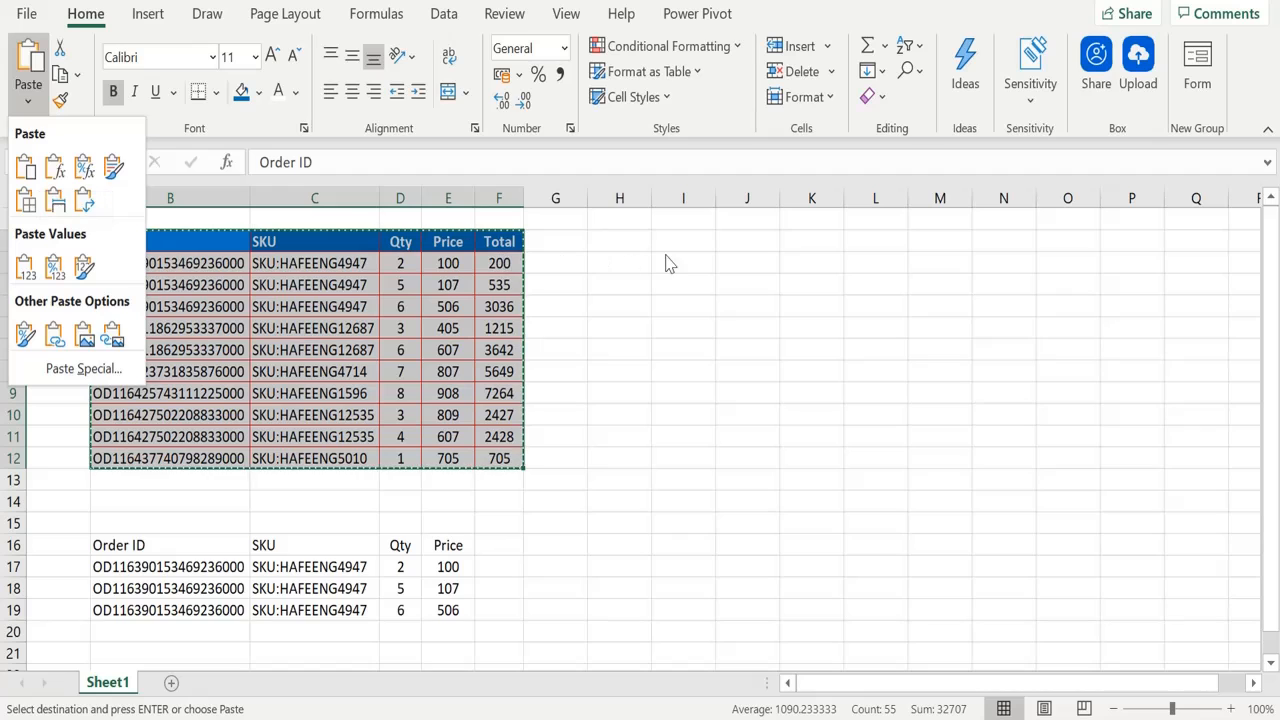
pyautogui.click(748, 240)
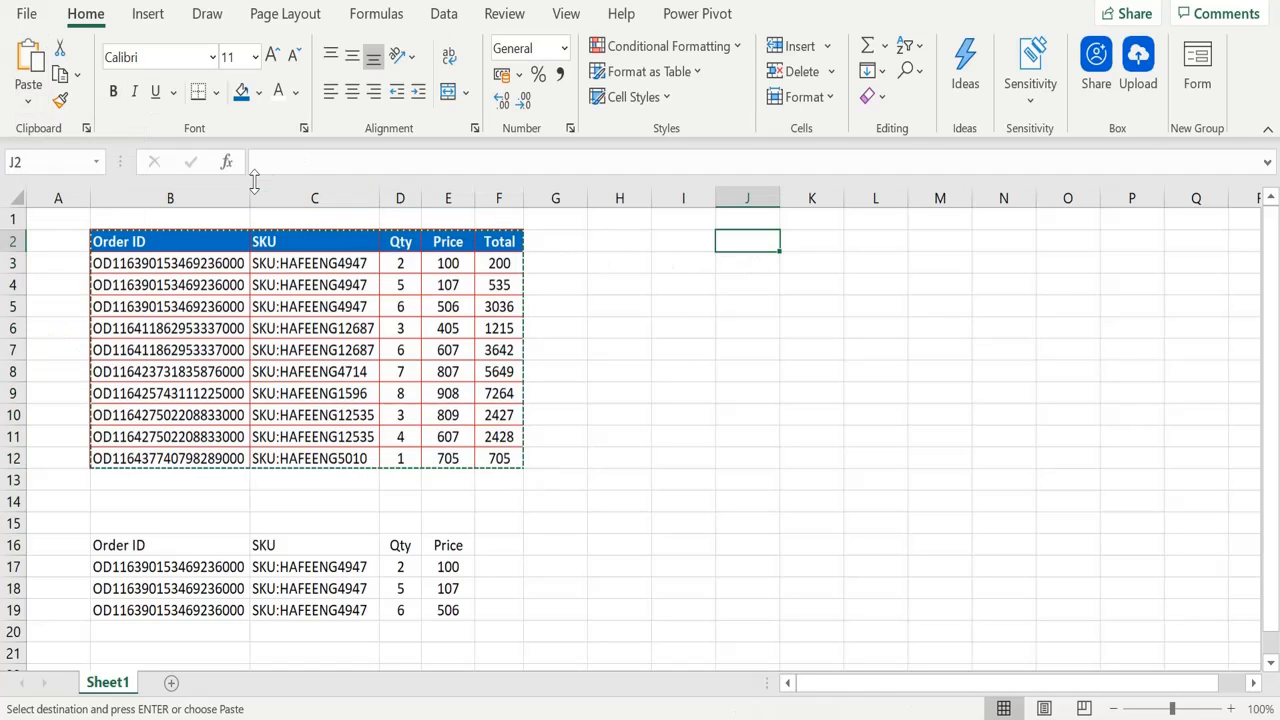
# Paste only the table's formulas at J2 and compare the first Total formulas in F3 and N3
pyautogui.click(29, 90)
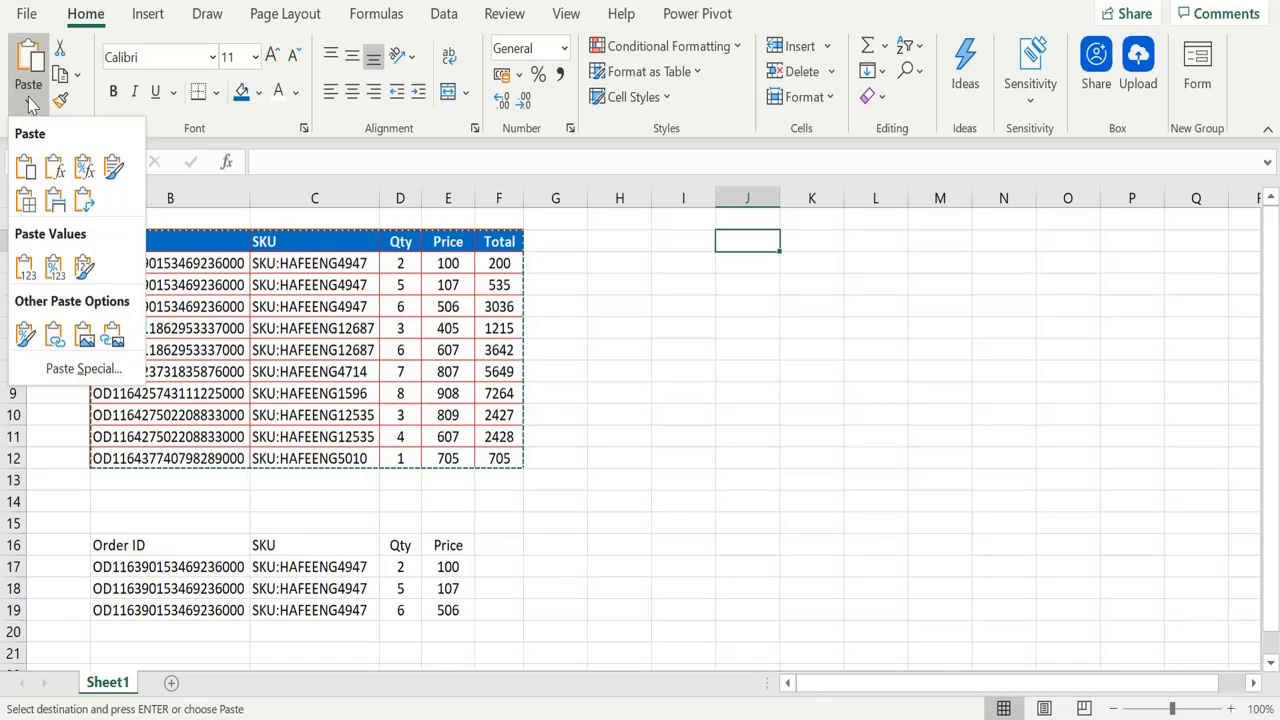
pyautogui.click(55, 175)
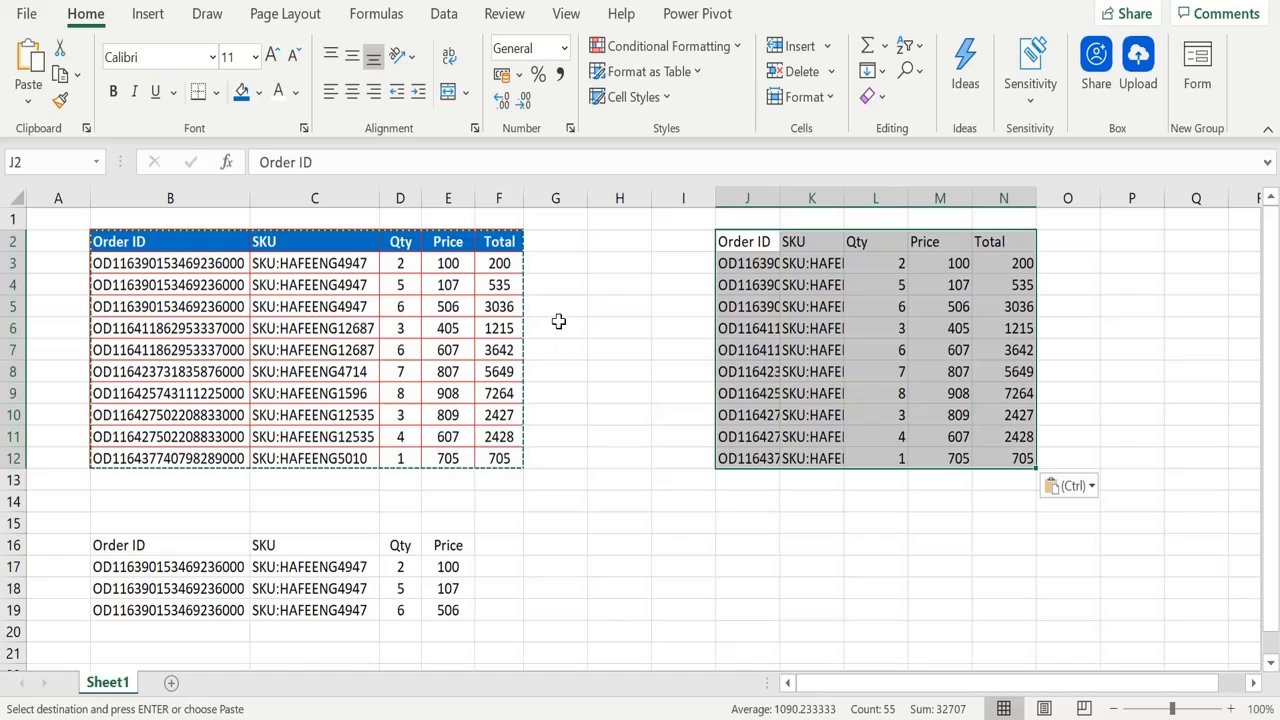
pyautogui.click(556, 306)
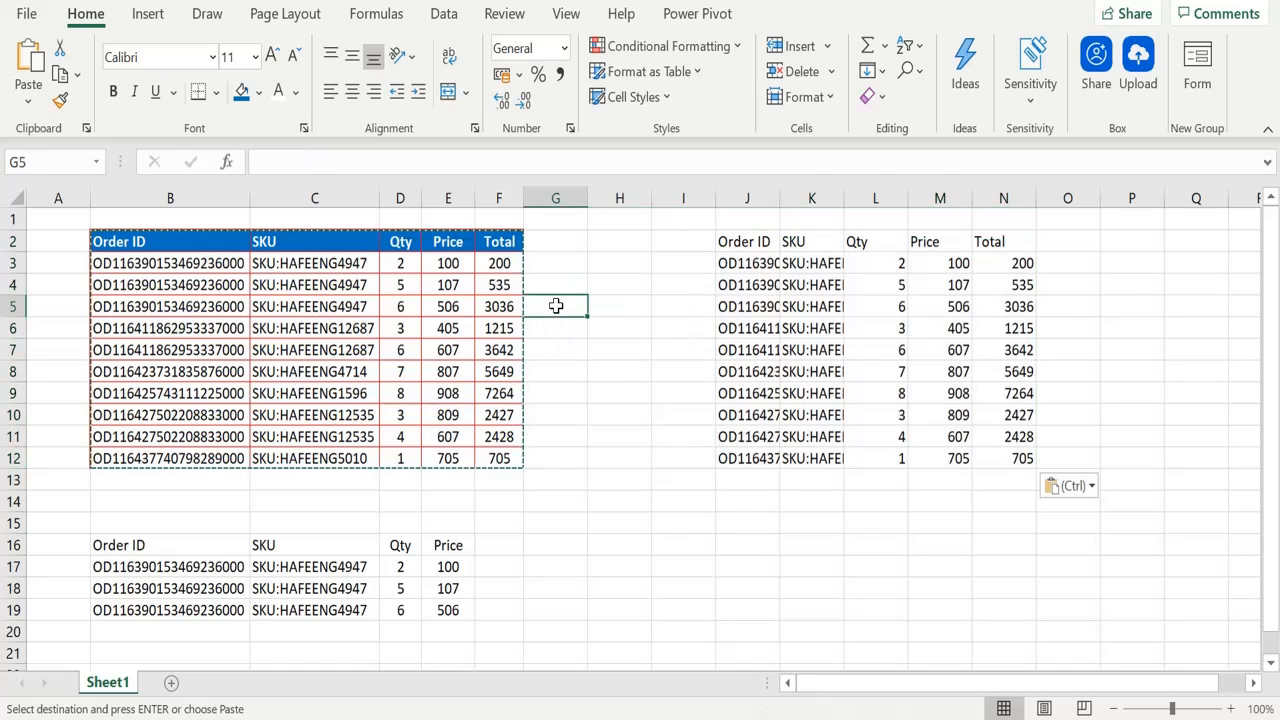
pyautogui.click(499, 263)
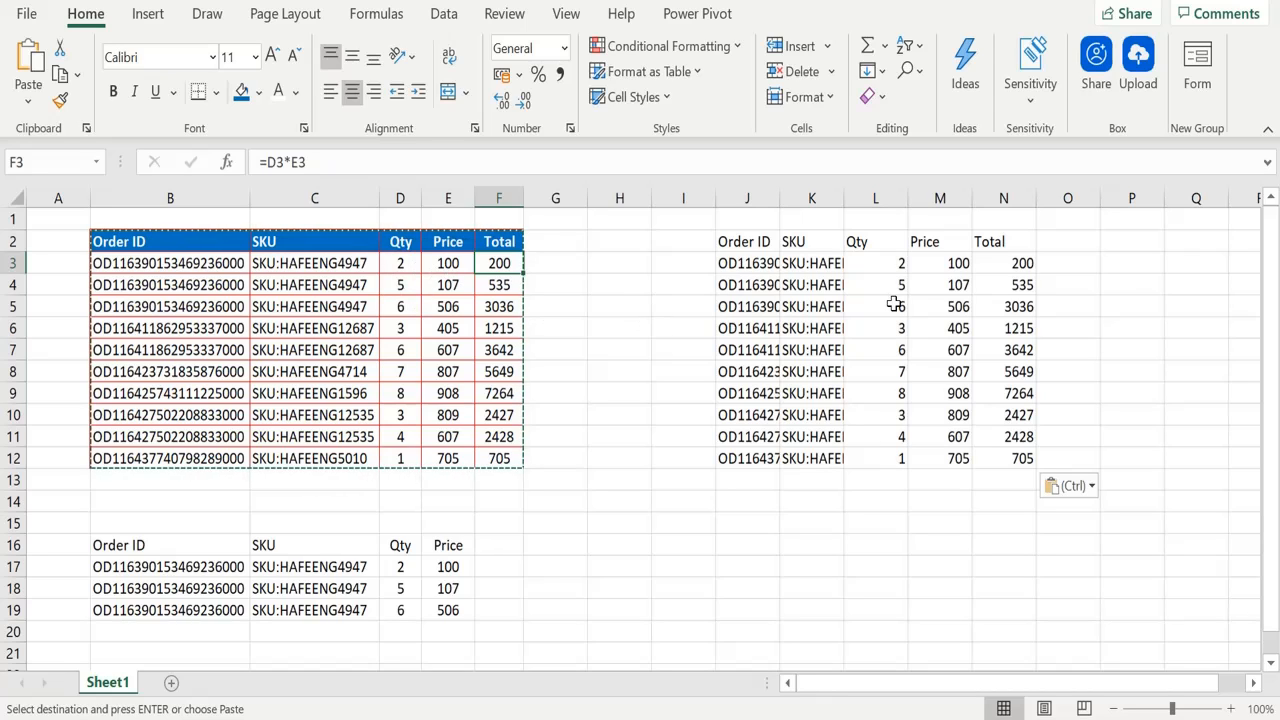
pyautogui.click(1025, 264)
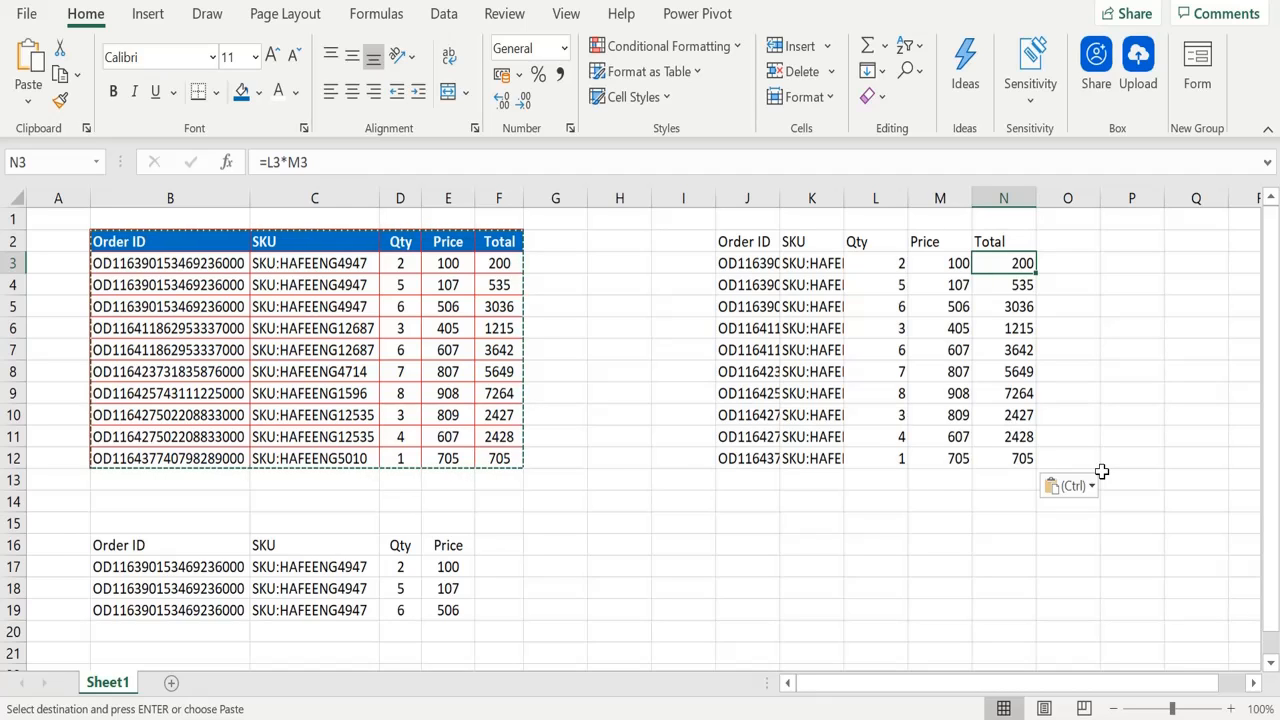
# Paste the copied table at J2 with Keep Source Formatting, check the formula in N3, and undo the paste
pyautogui.click(28, 97)
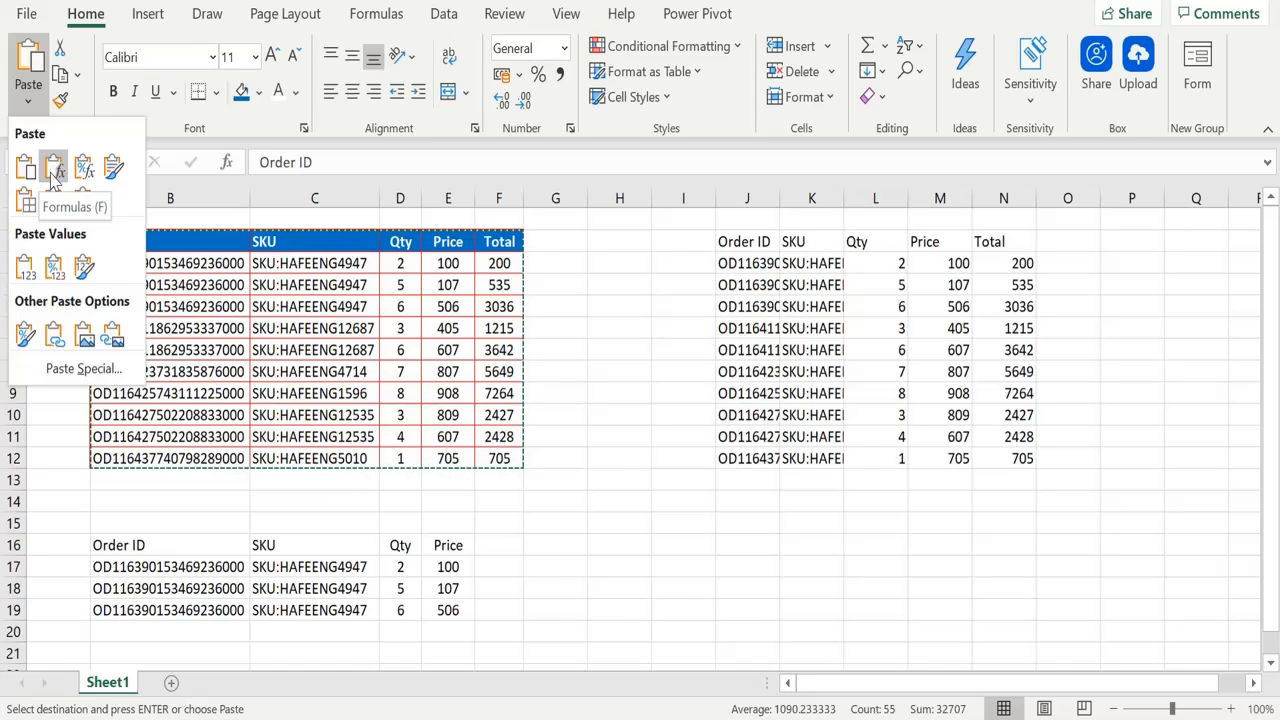
pyautogui.click(114, 172)
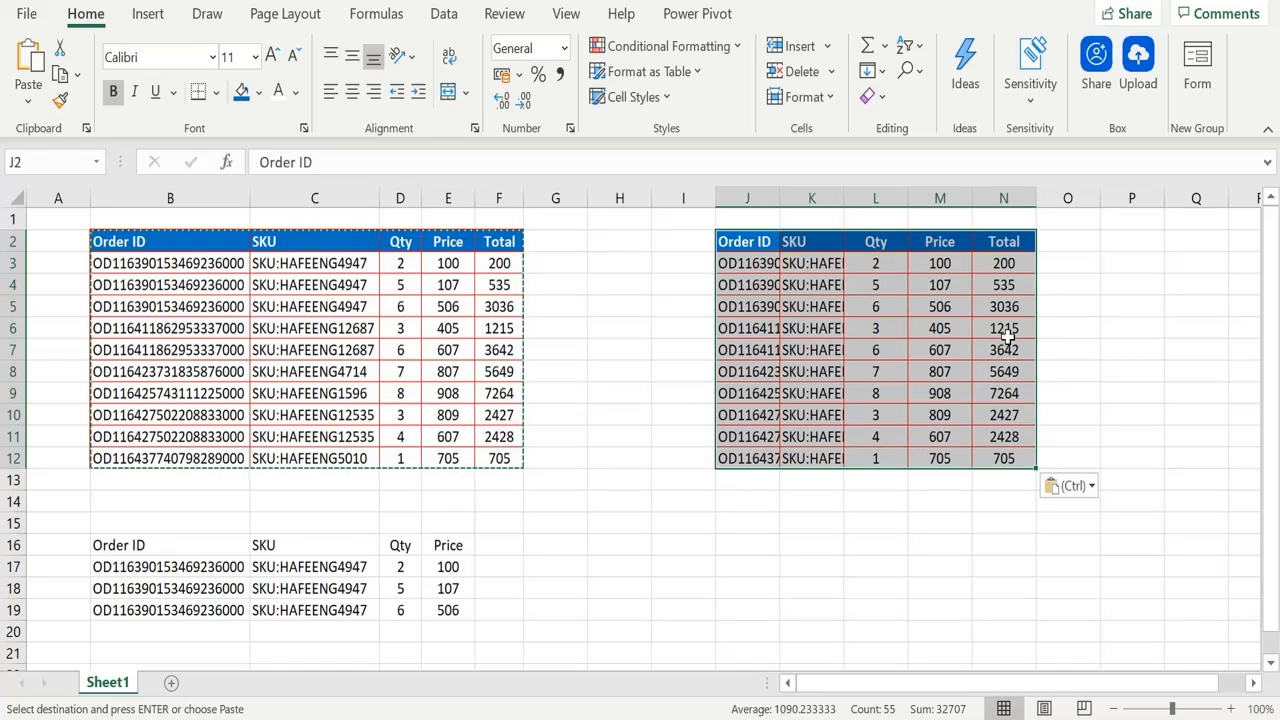
pyautogui.click(1006, 262)
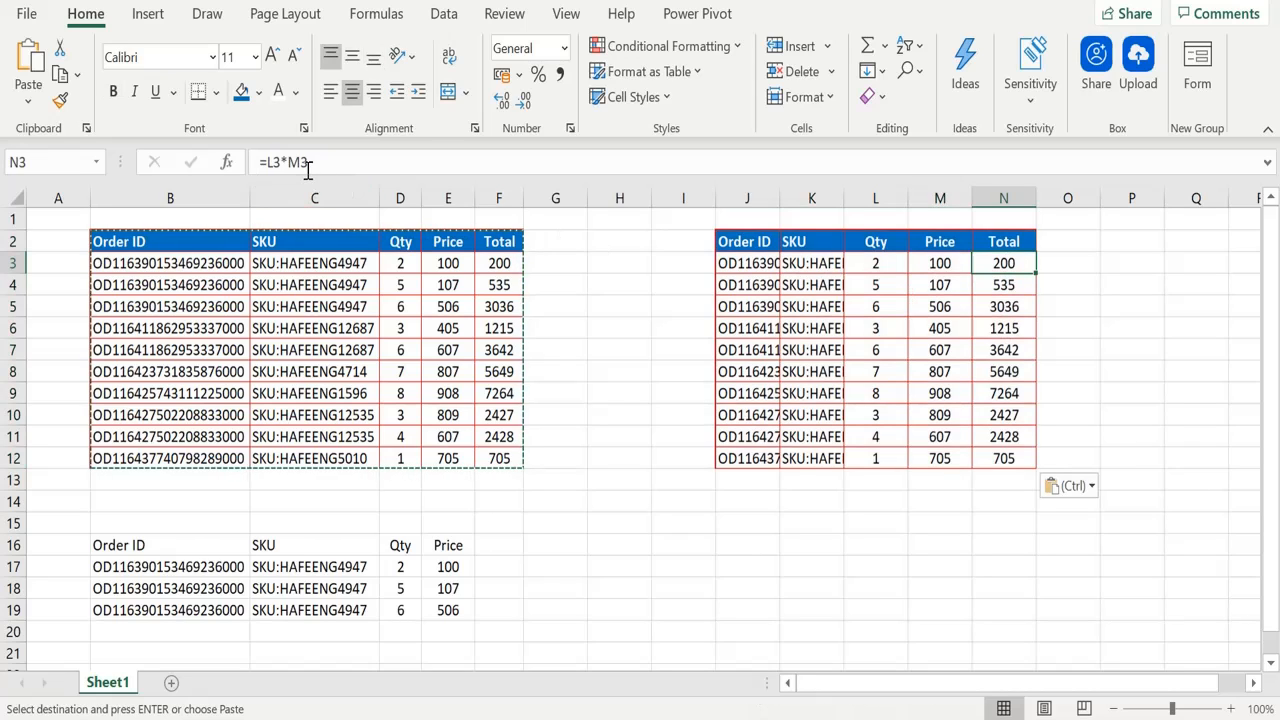
pyautogui.moveTo(313, 163); pyautogui.dragTo(257, 162)
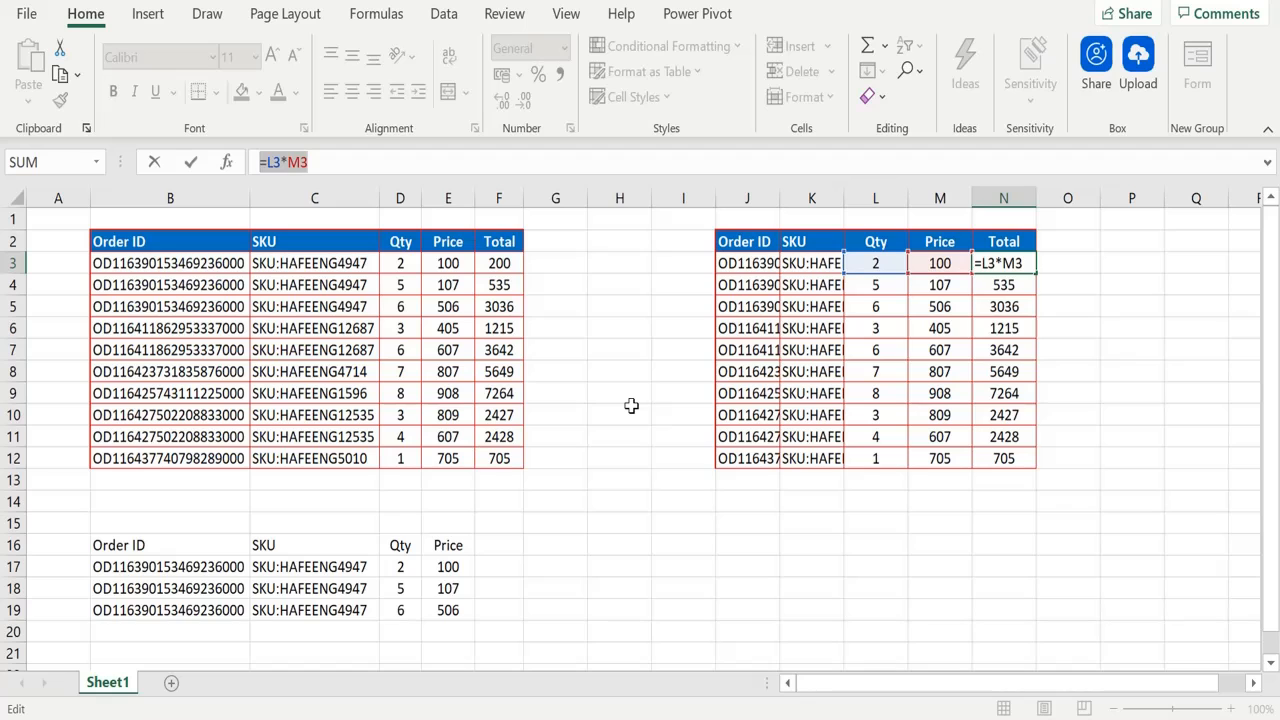
pyautogui.hotkey('ctrl', 'z')
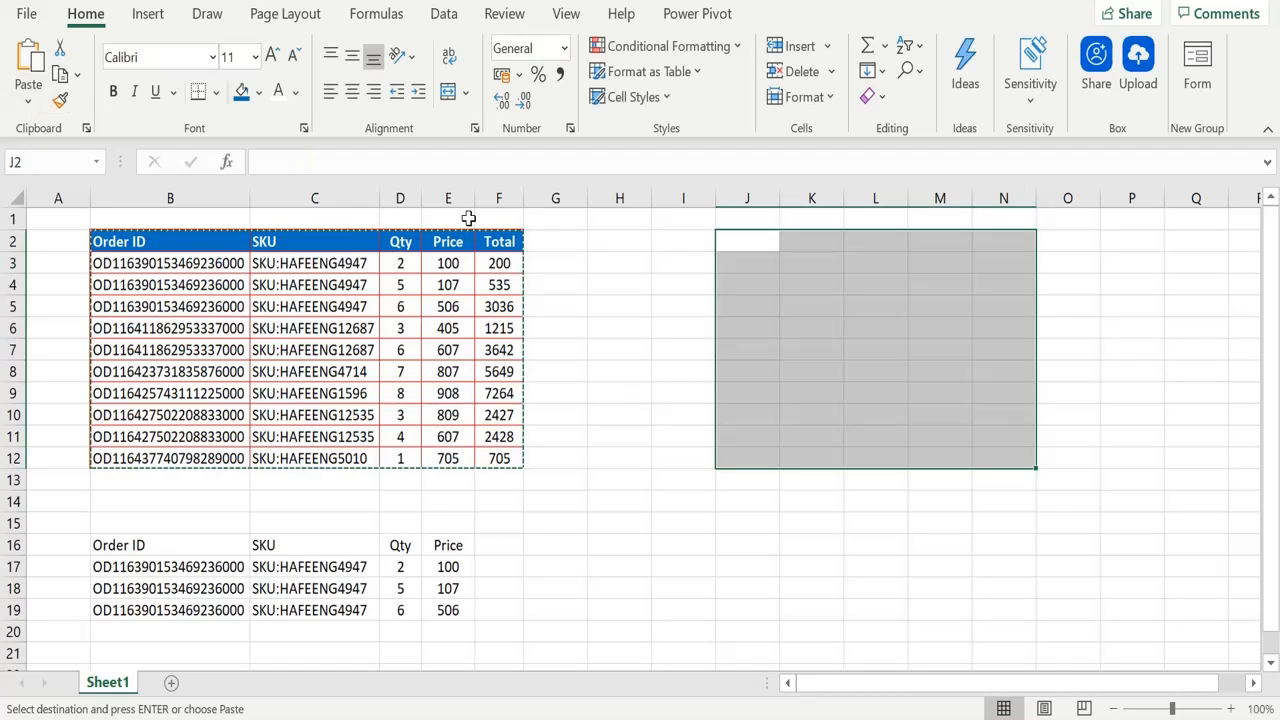
# Paste the copied order table at J2 with Keep Source Formatting, and repeat the paste with Keep Source Column Widths
pyautogui.click(722, 240)
pyautogui.click(28, 102)
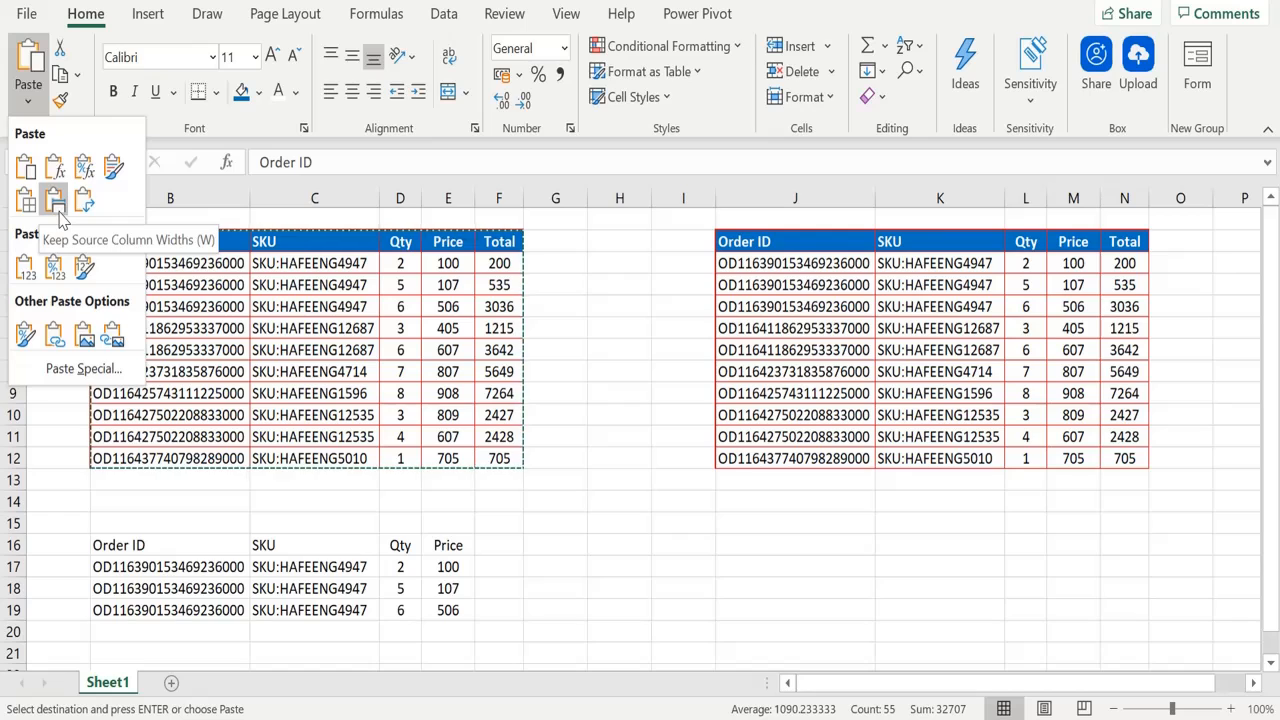
pyautogui.click(113, 170)
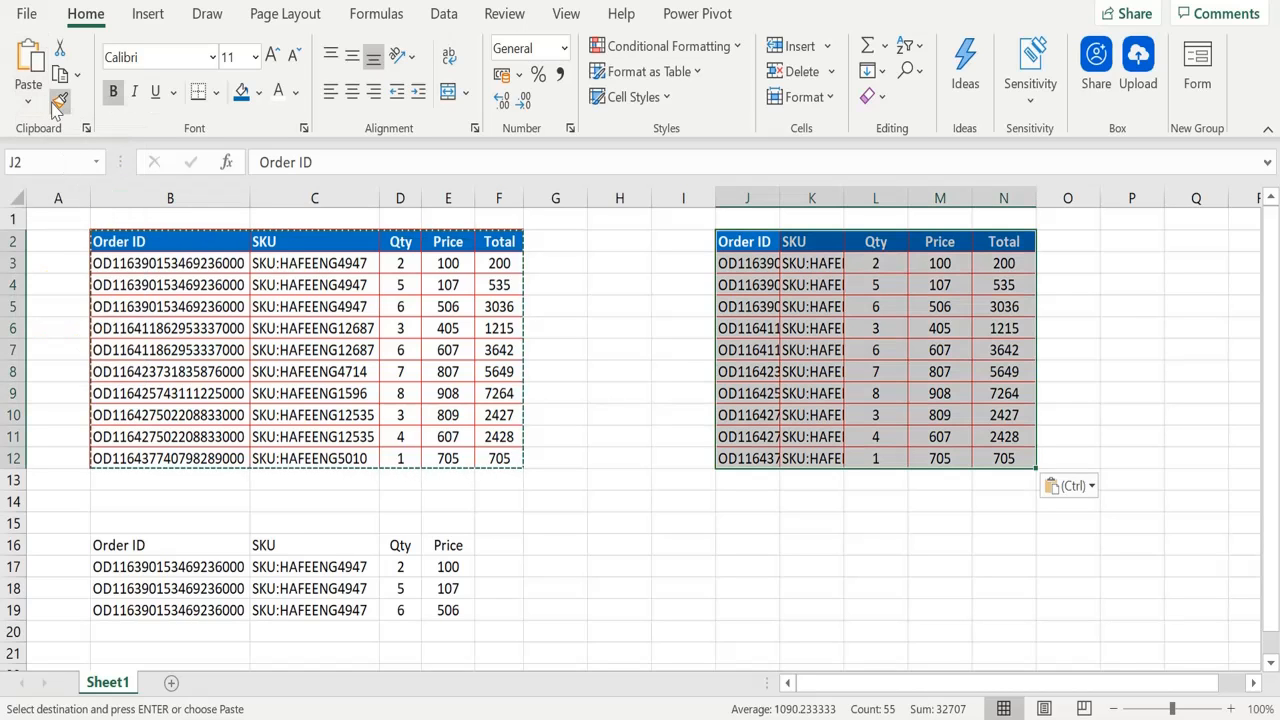
pyautogui.click(28, 101)
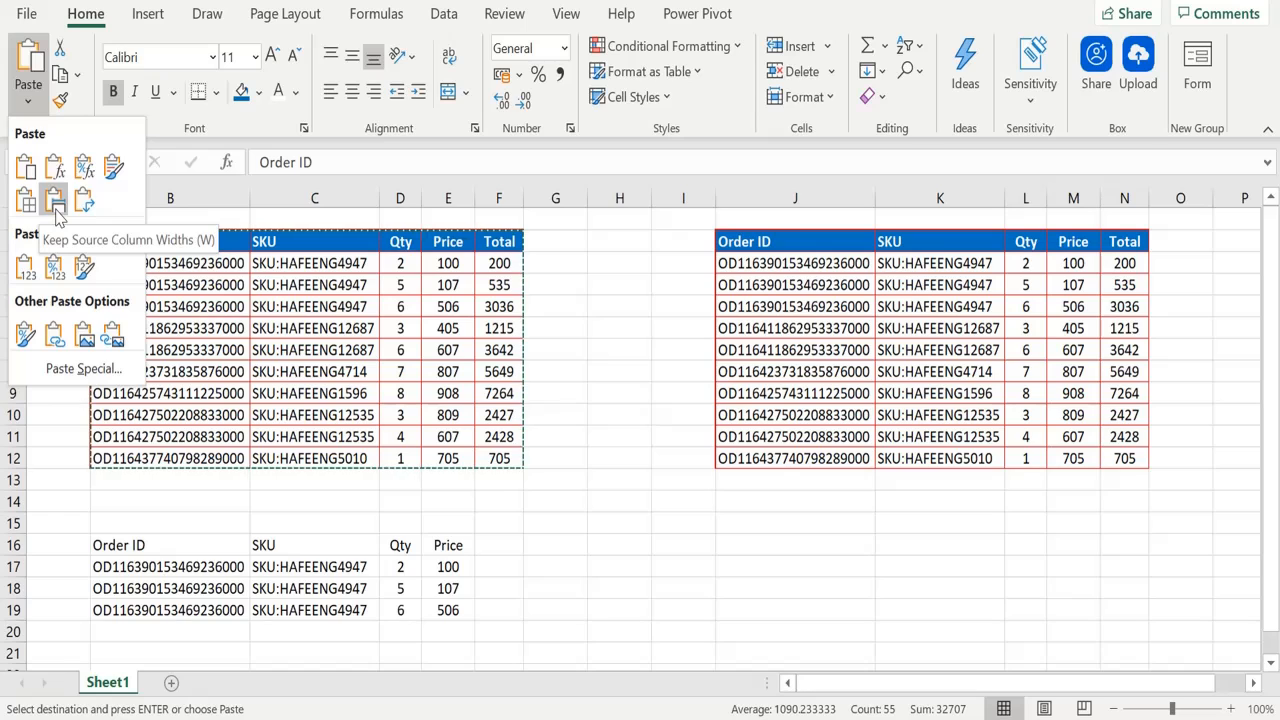
pyautogui.click(56, 212)
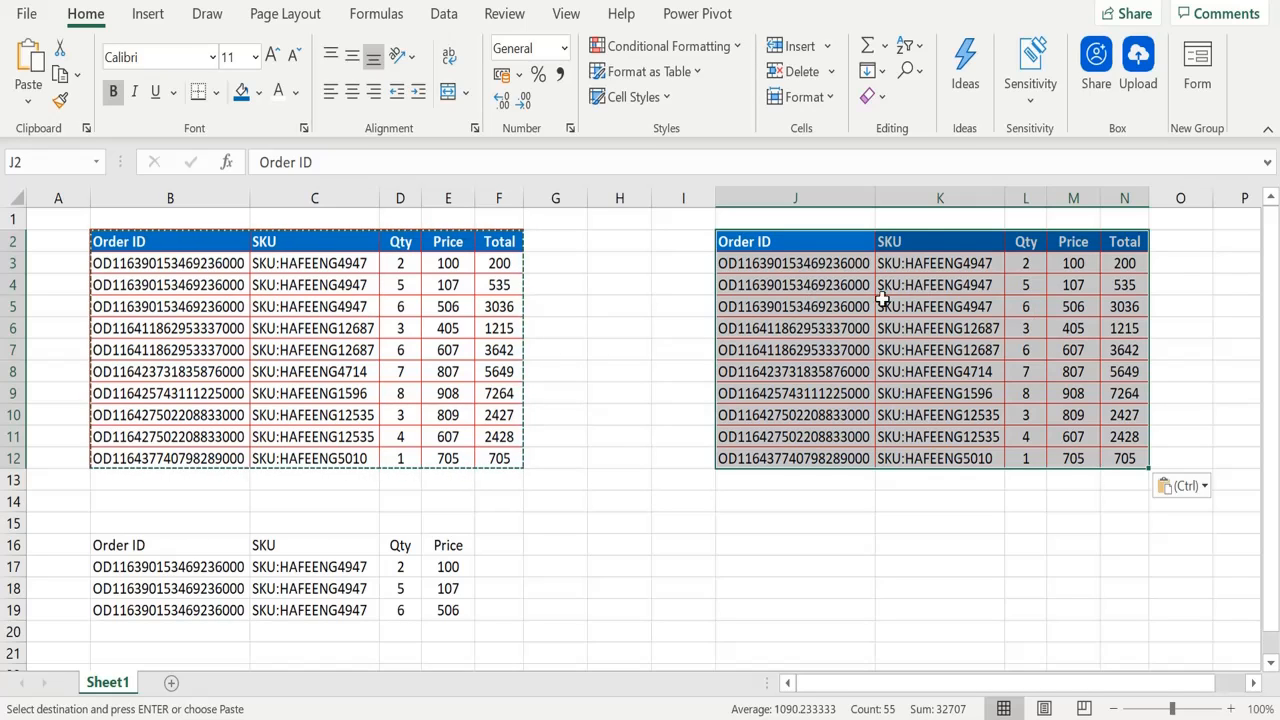
# Paste the copied order table transposed at J2, and undo the paste
pyautogui.click(28, 95)
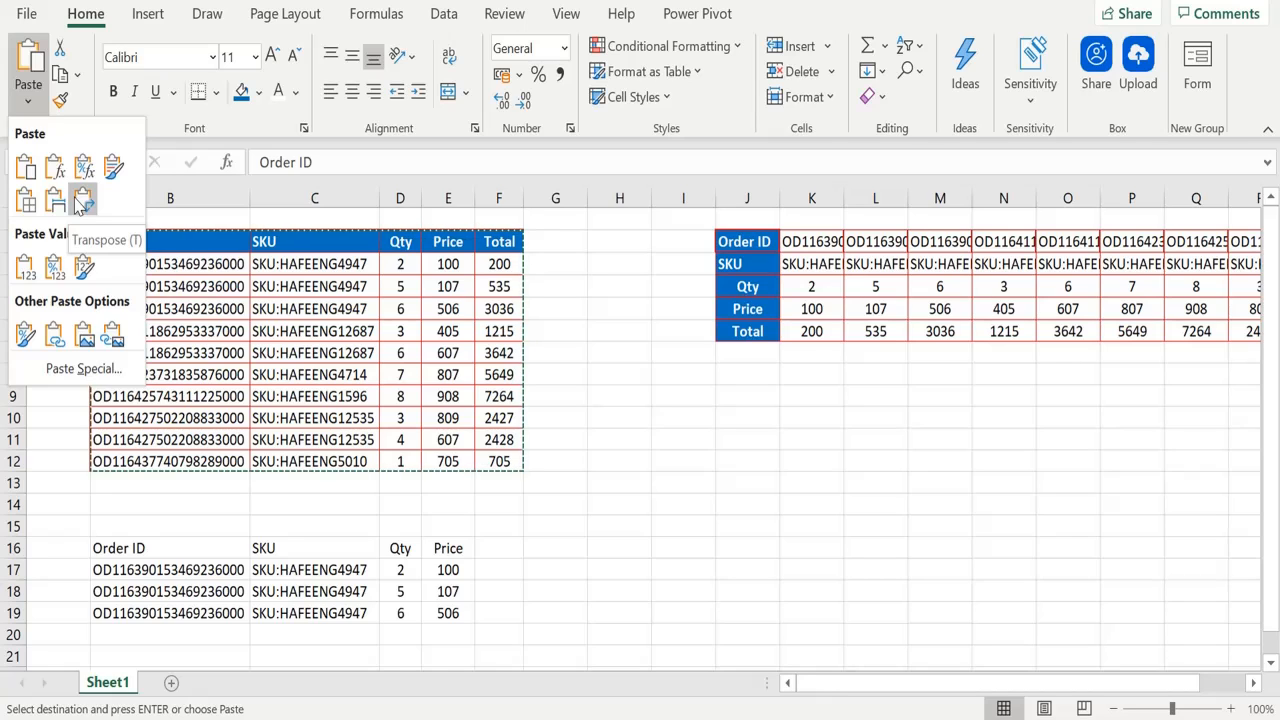
pyautogui.click(82, 201)
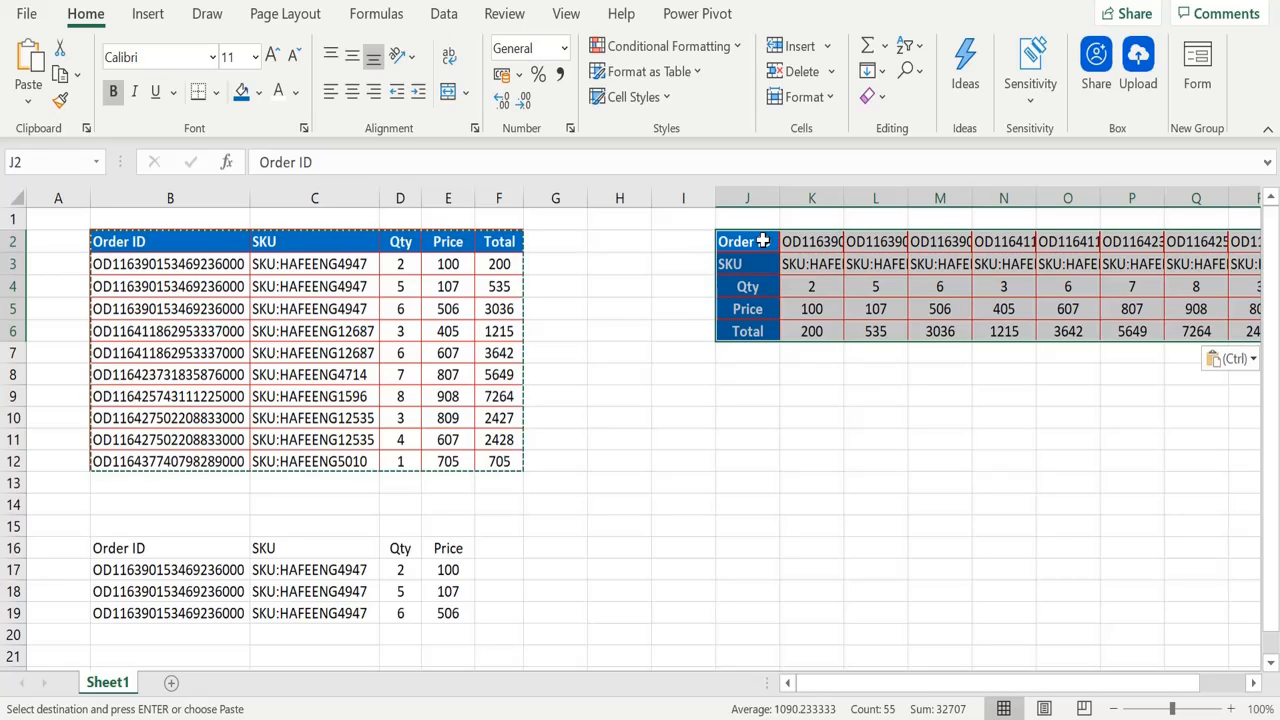
pyautogui.hotkey('ctrl', 'z')
# Paste only the order table's values at I2 and compare the Total cells M3 and M4 with the original formula in F3
pyautogui.click(683, 241)
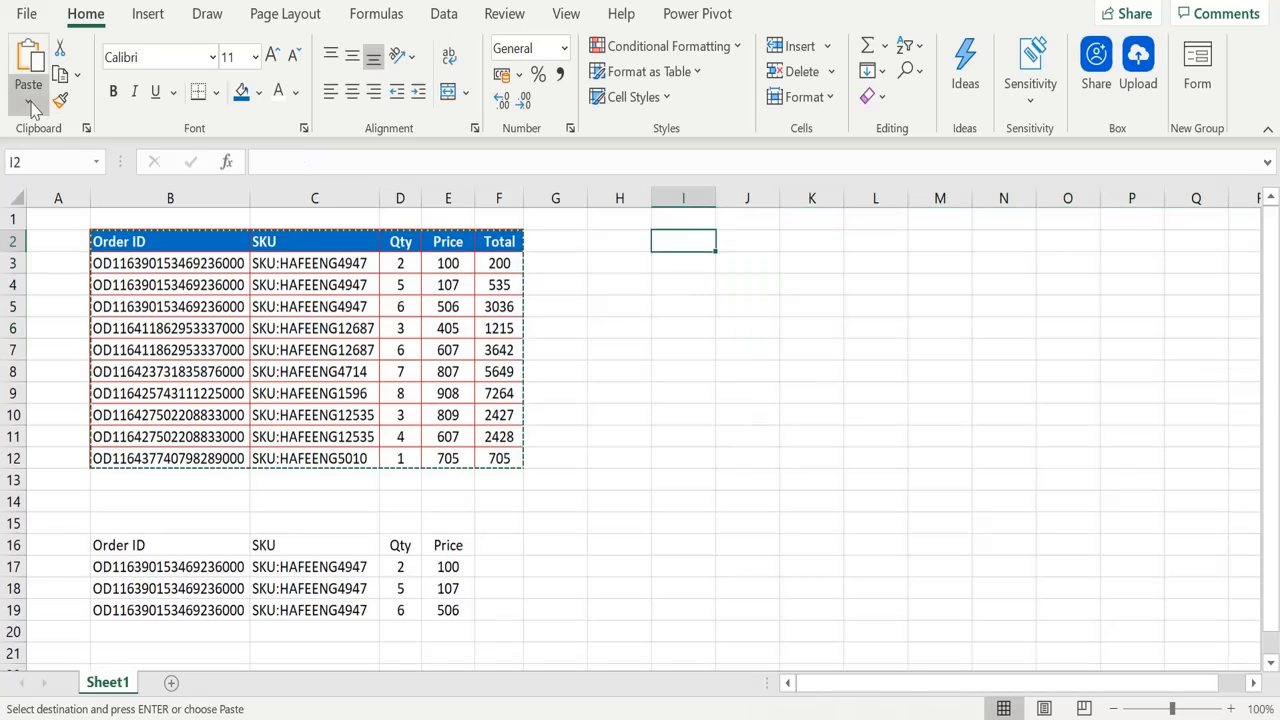
pyautogui.click(28, 98)
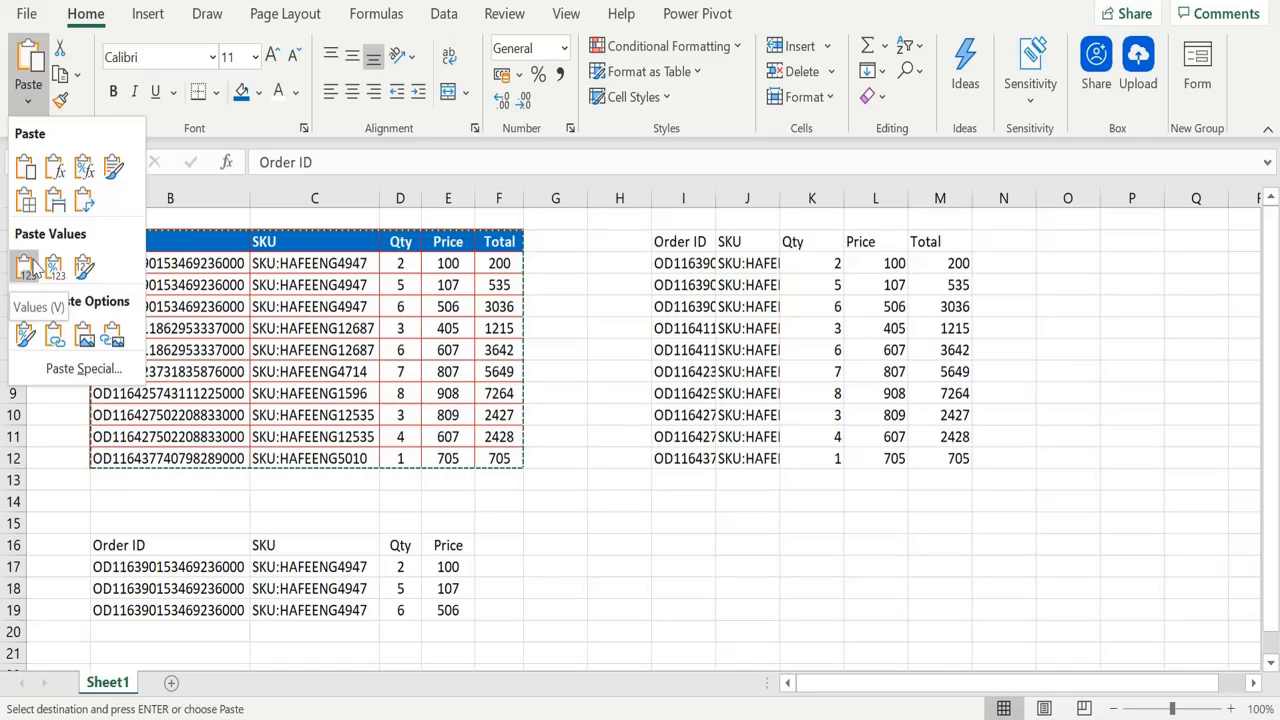
pyautogui.click(27, 266)
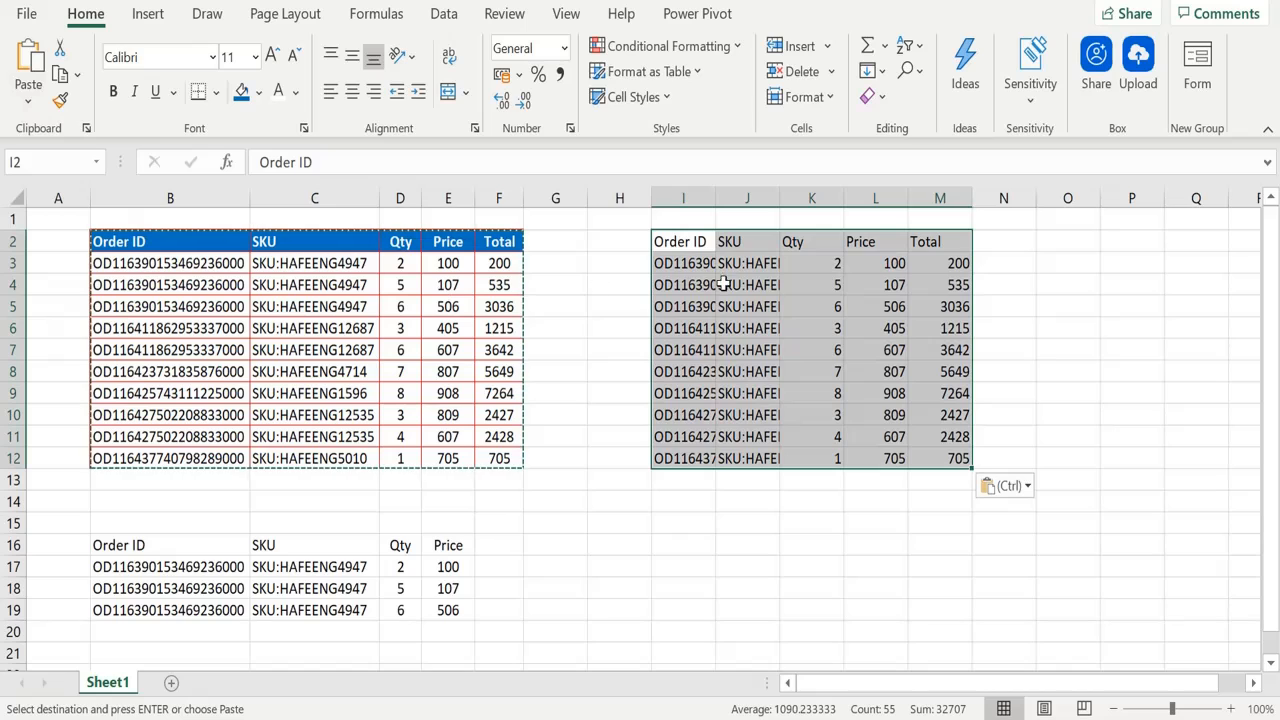
pyautogui.click(948, 262)
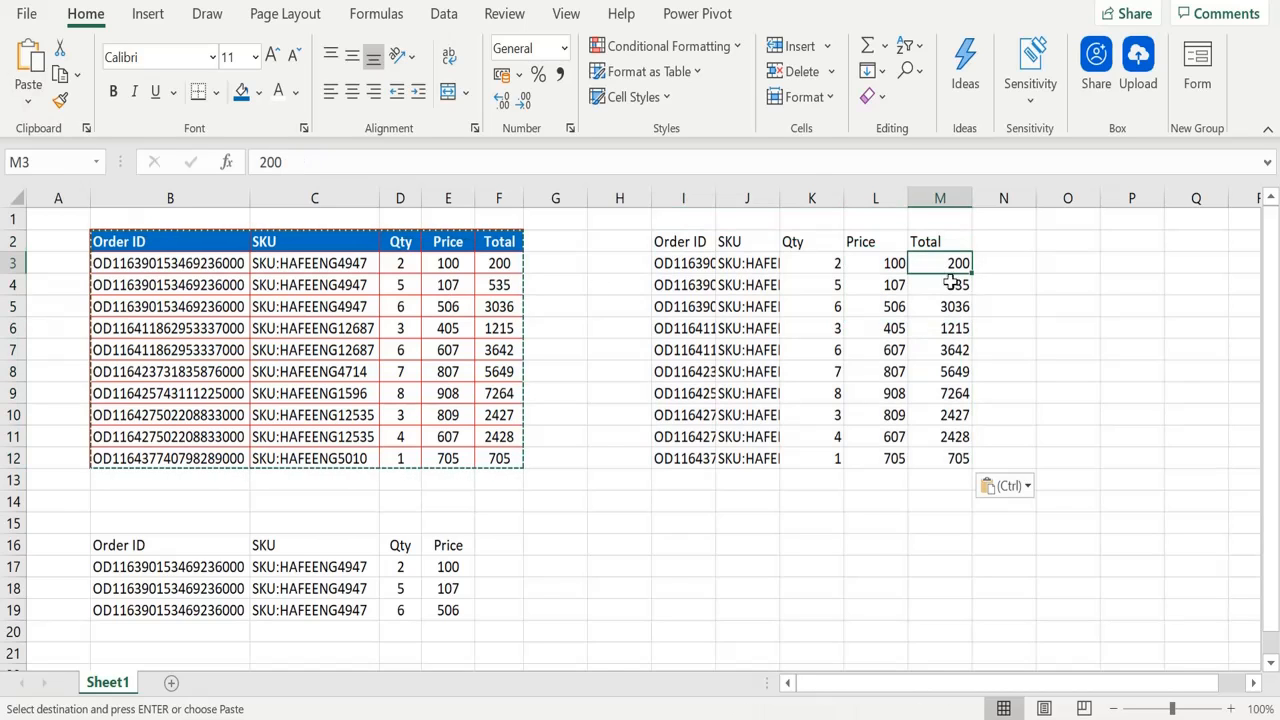
pyautogui.click(955, 285)
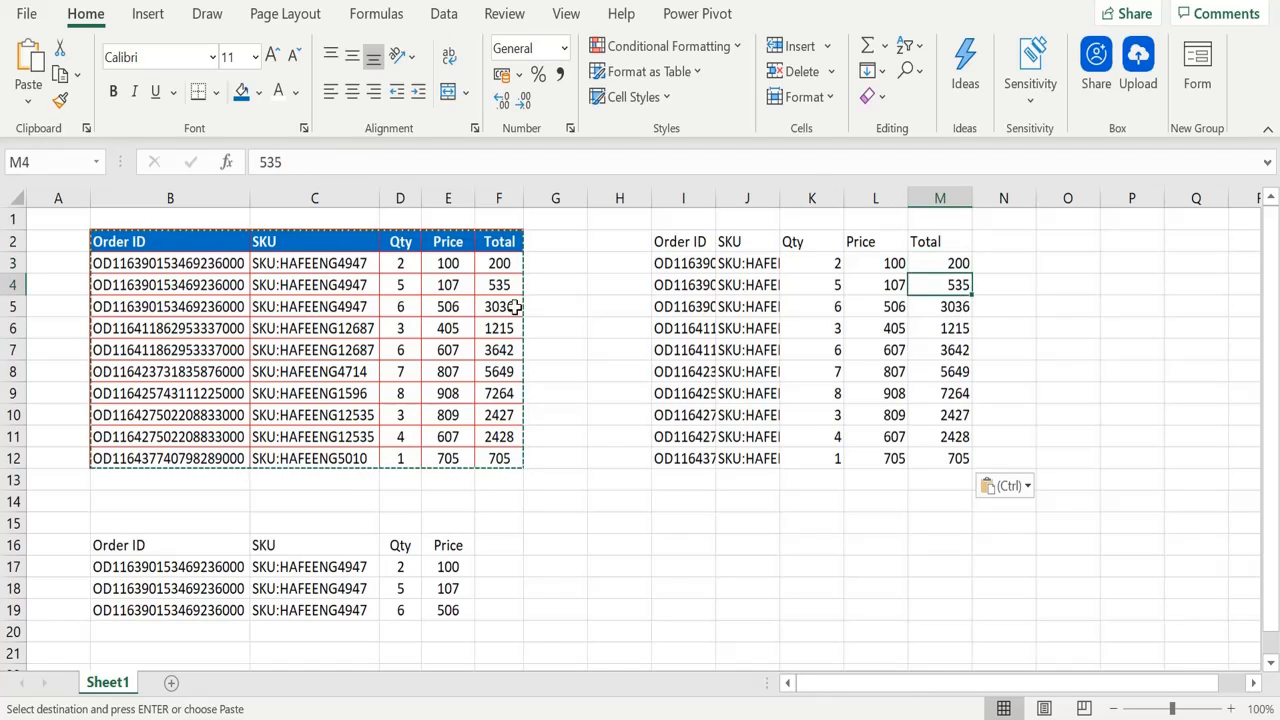
pyautogui.click(494, 262)
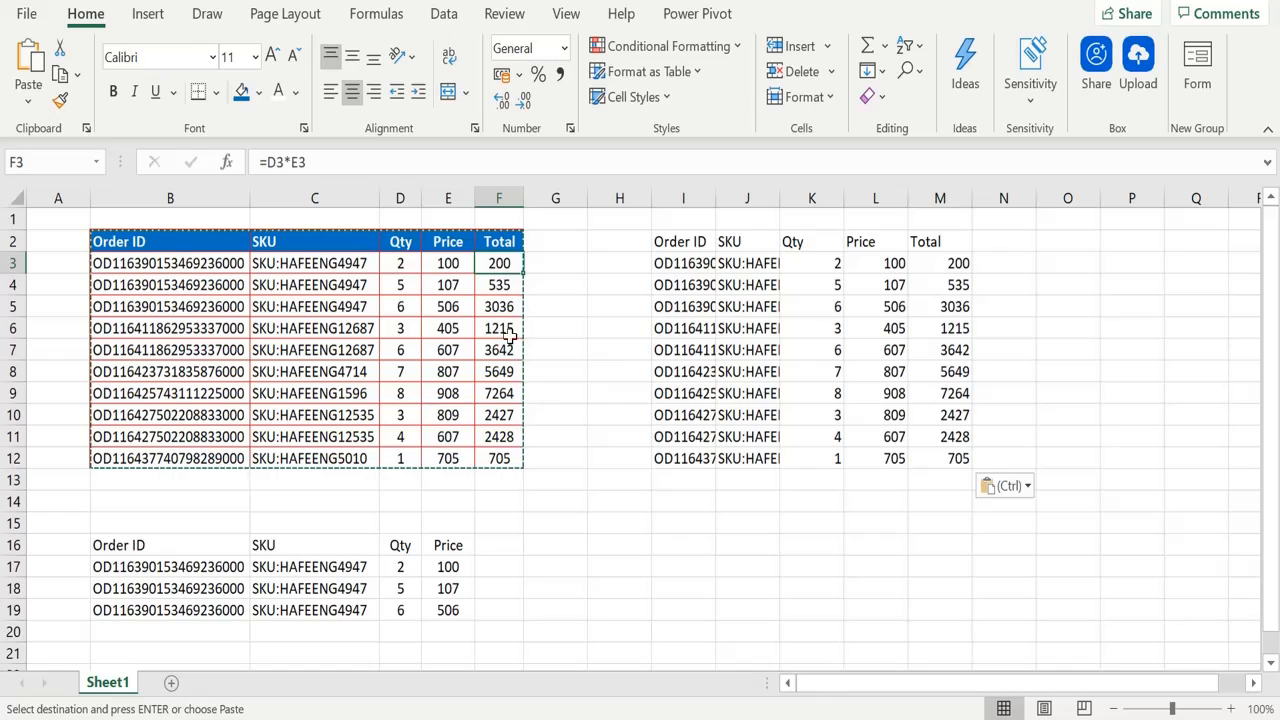
pyautogui.click(944, 268)
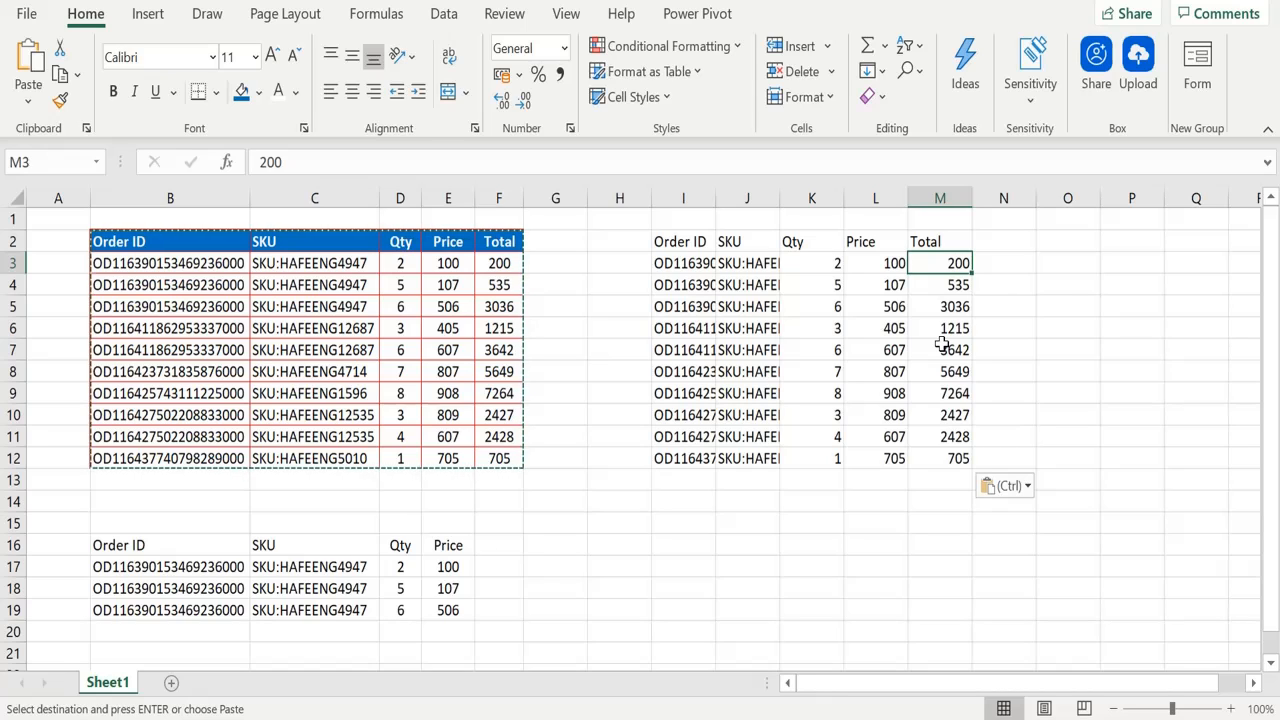
# Paste the order table over I2:M12 with Values & Source Formatting, and check the content of Total cell M3
pyautogui.moveTo(690, 242); pyautogui.dragTo(940, 458)
pyautogui.click(28, 95)
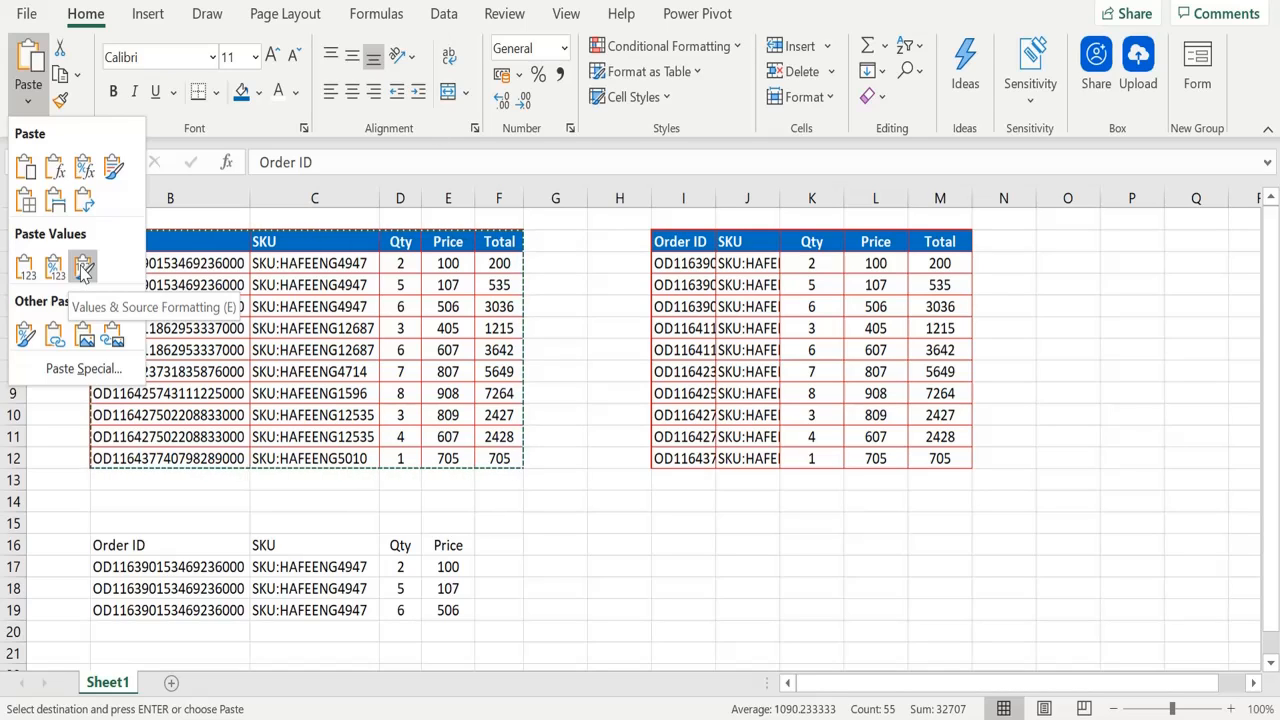
pyautogui.click(83, 268)
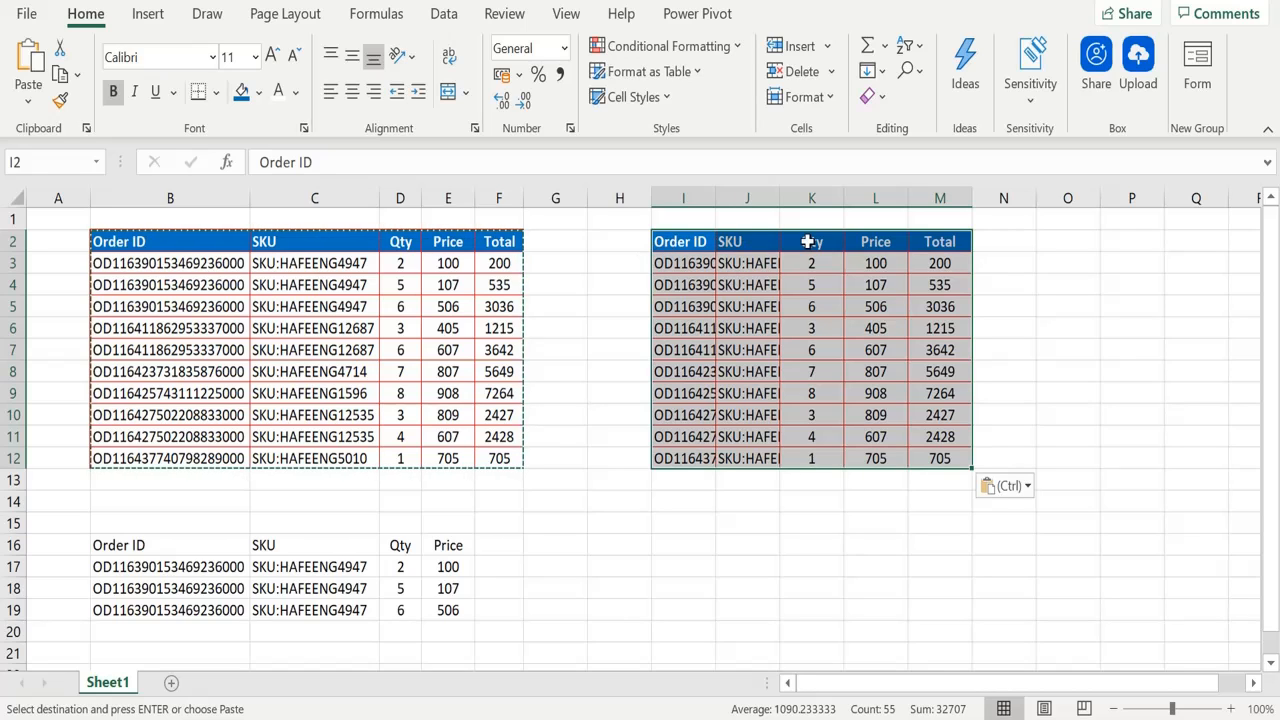
pyautogui.click(943, 261)
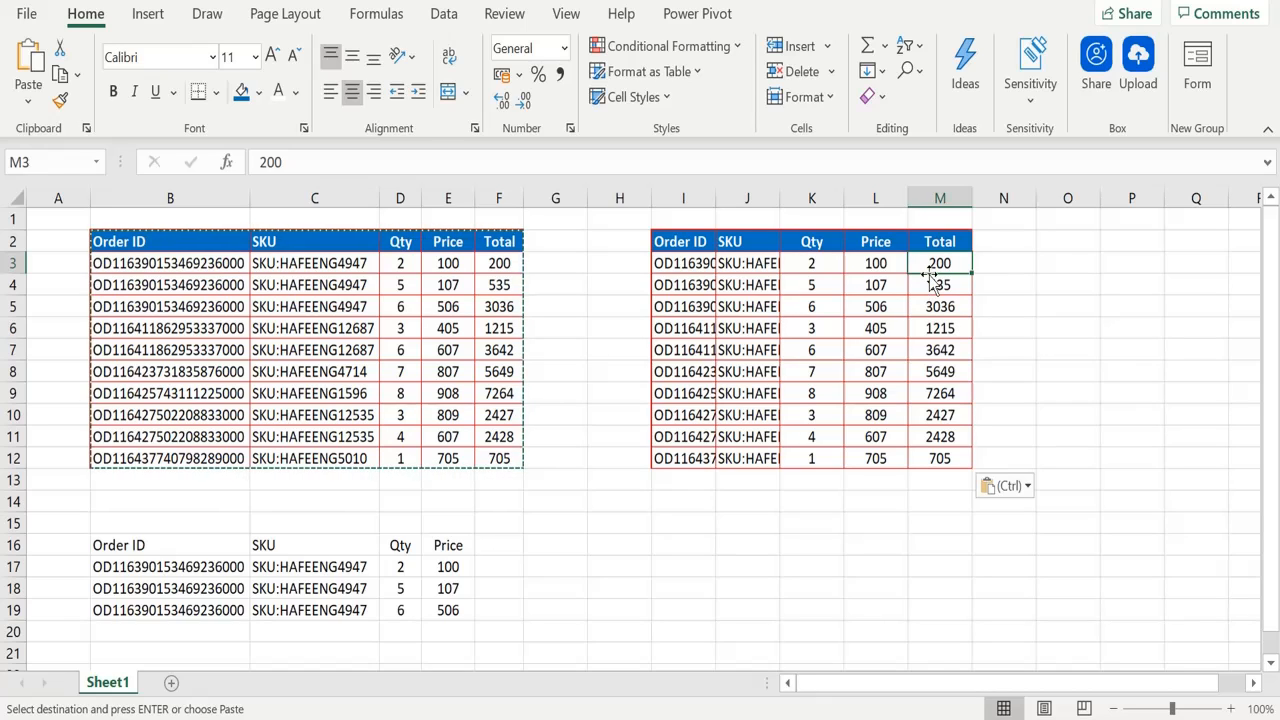
# Paste the order table as links at I2 using Paste Link, and check the reference in M3
pyautogui.click(28, 101)
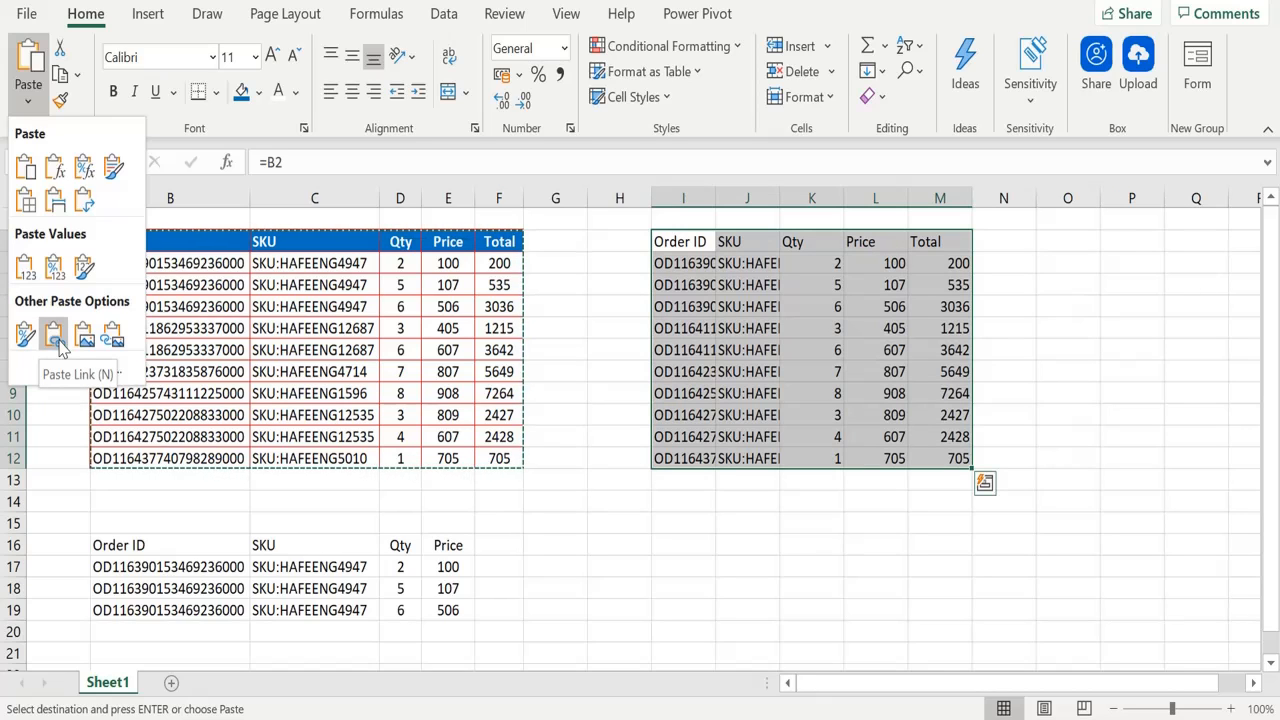
pyautogui.click(54, 336)
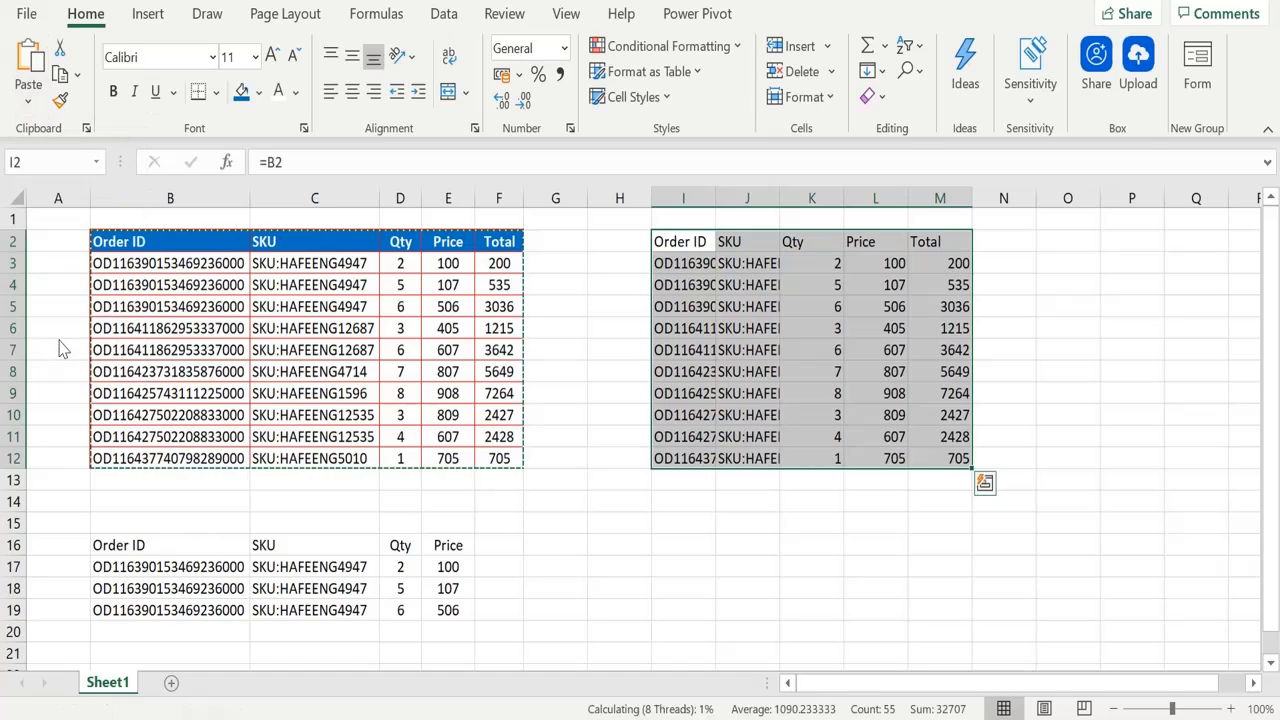
pyautogui.click(925, 265)
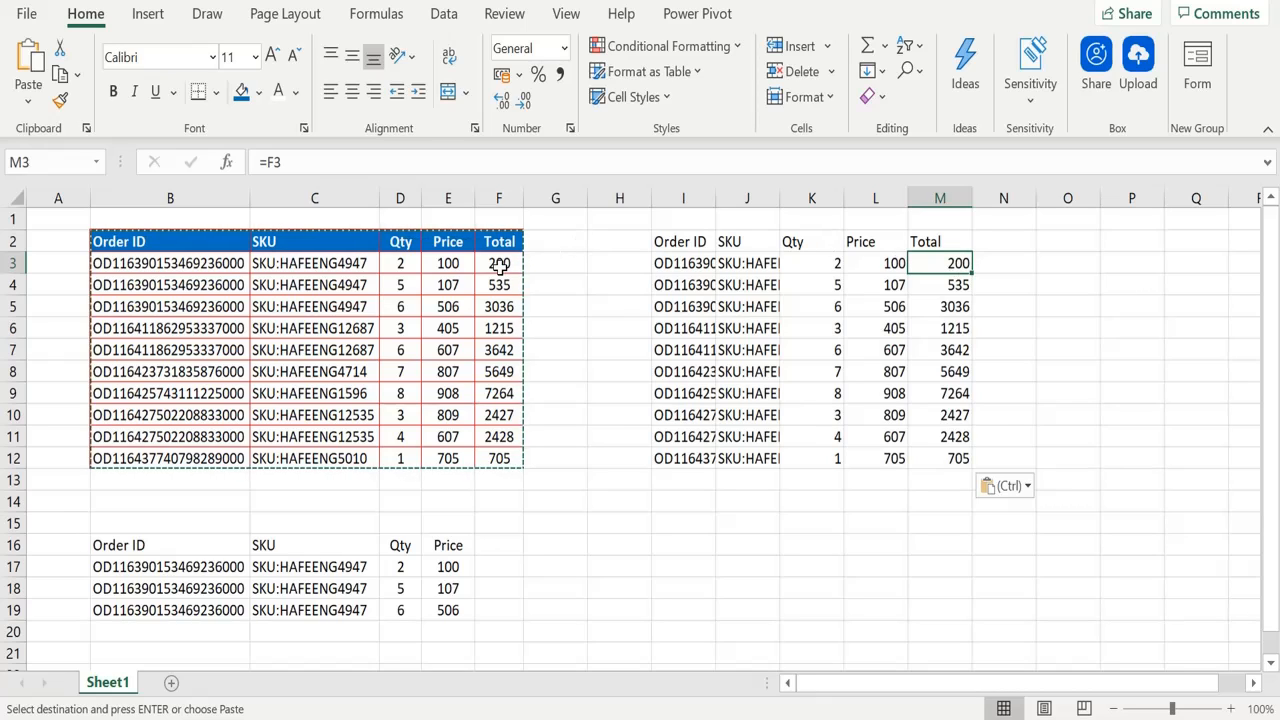
# Set the original table's quantities in D3 and D7 to 4 to test the linked copy
pyautogui.click(405, 265)
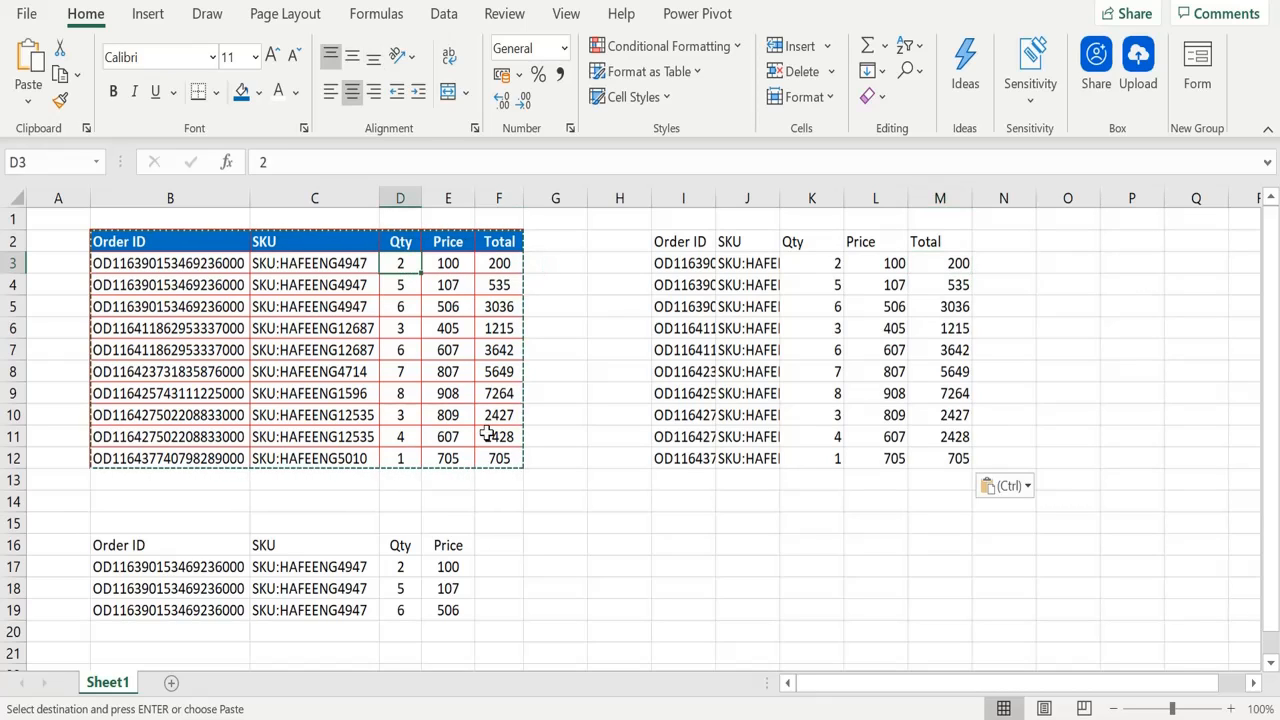
pyautogui.write('4')
pyautogui.press('Tab')
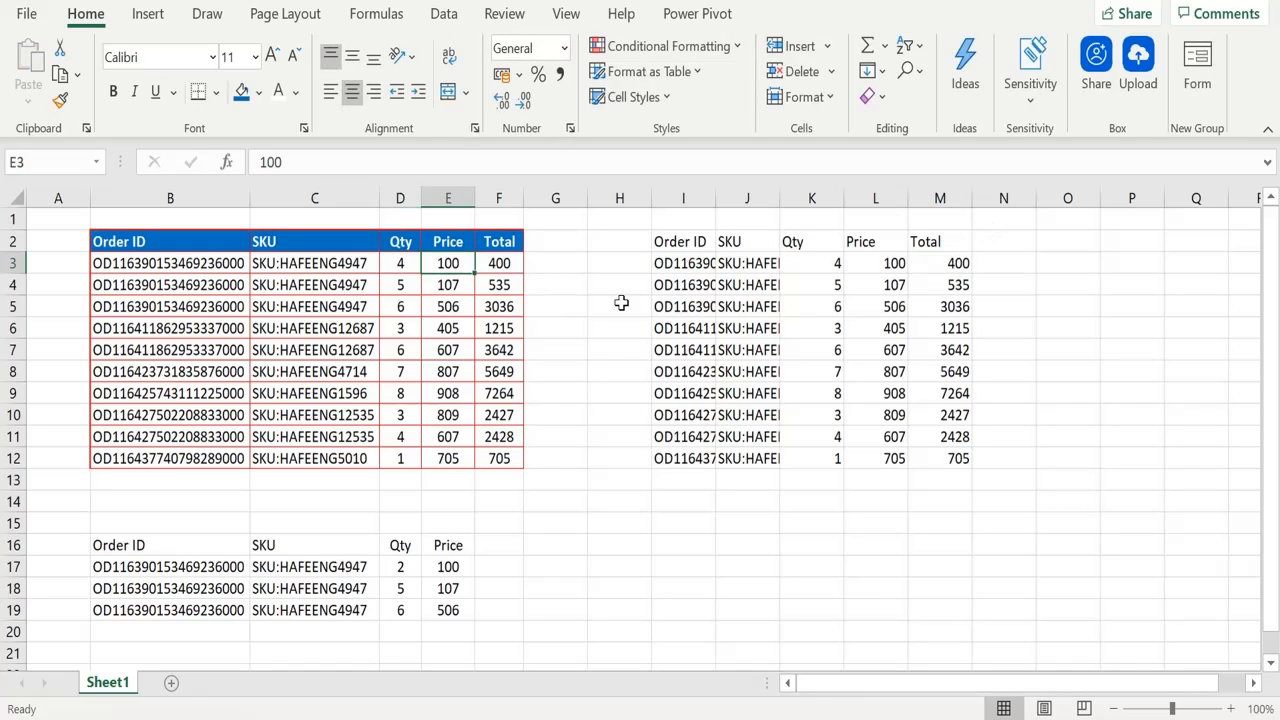
pyautogui.click(402, 347)
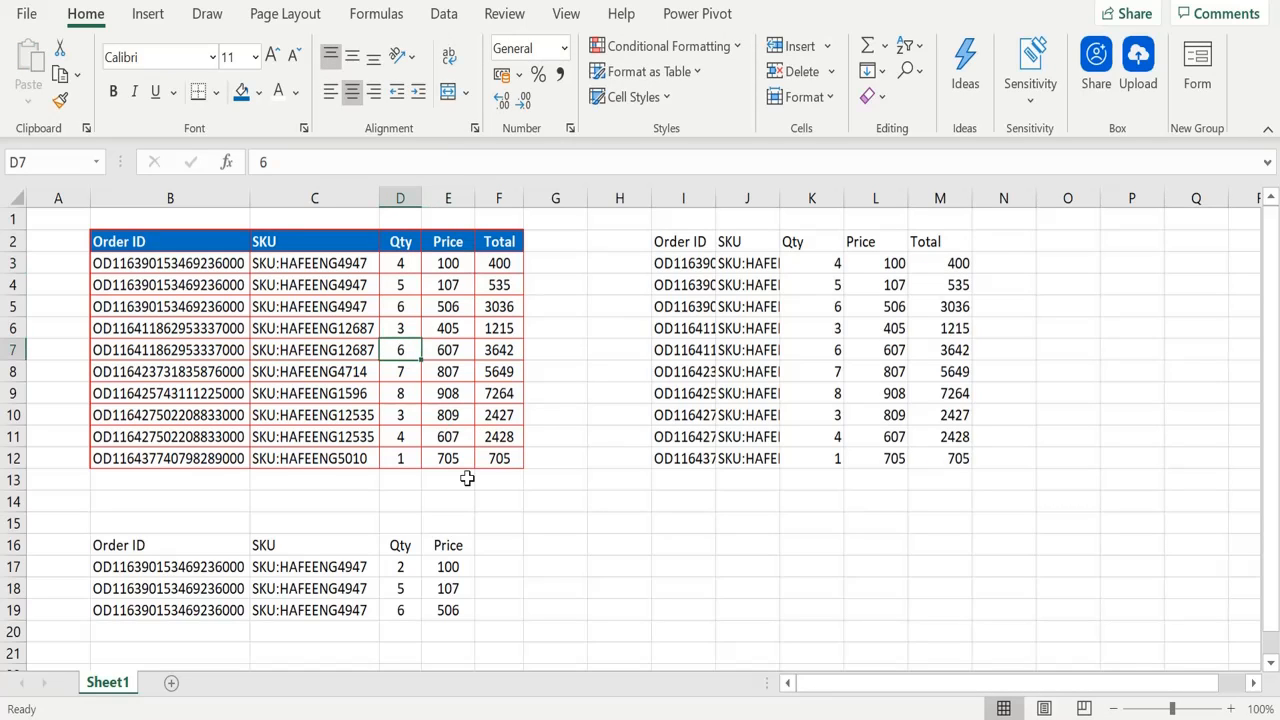
pyautogui.write('4')
pyautogui.press('Tab')
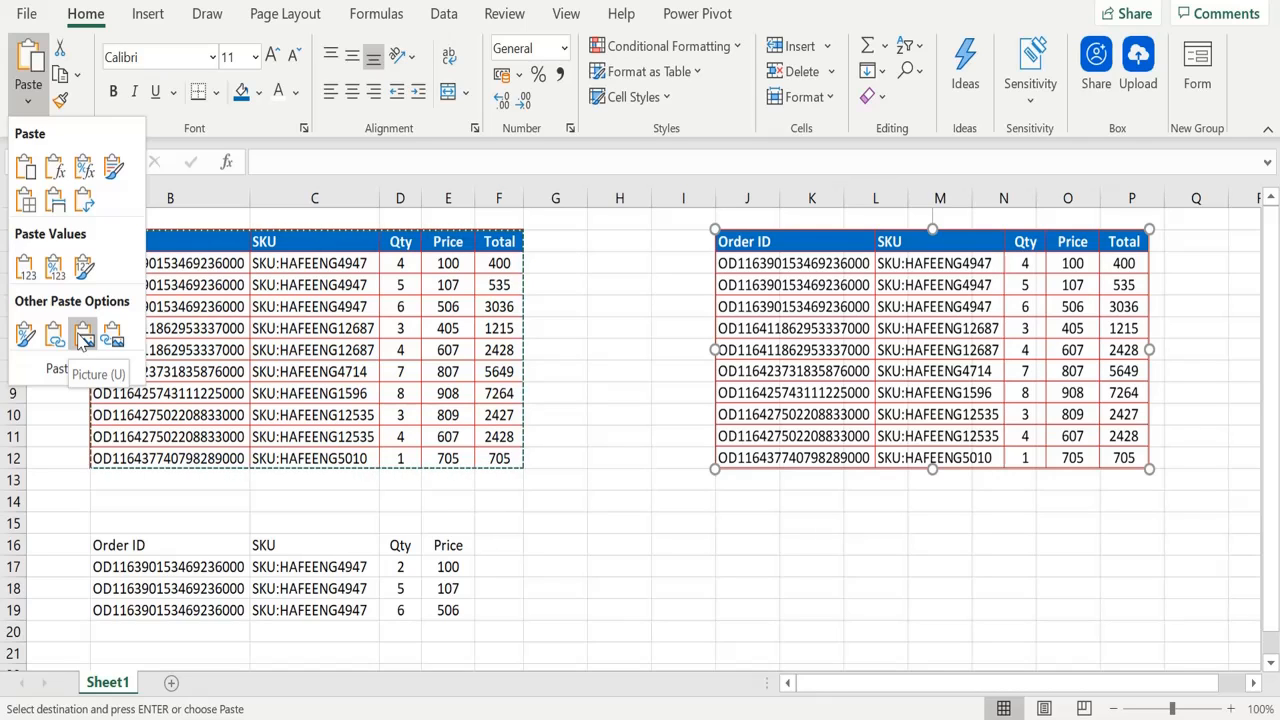
# Paste the copied order table as a linked picture and move it so its upper corner sits near cell I2
pyautogui.click(83, 340)
pyautogui.moveTo(812, 338); pyautogui.dragTo(790, 413)
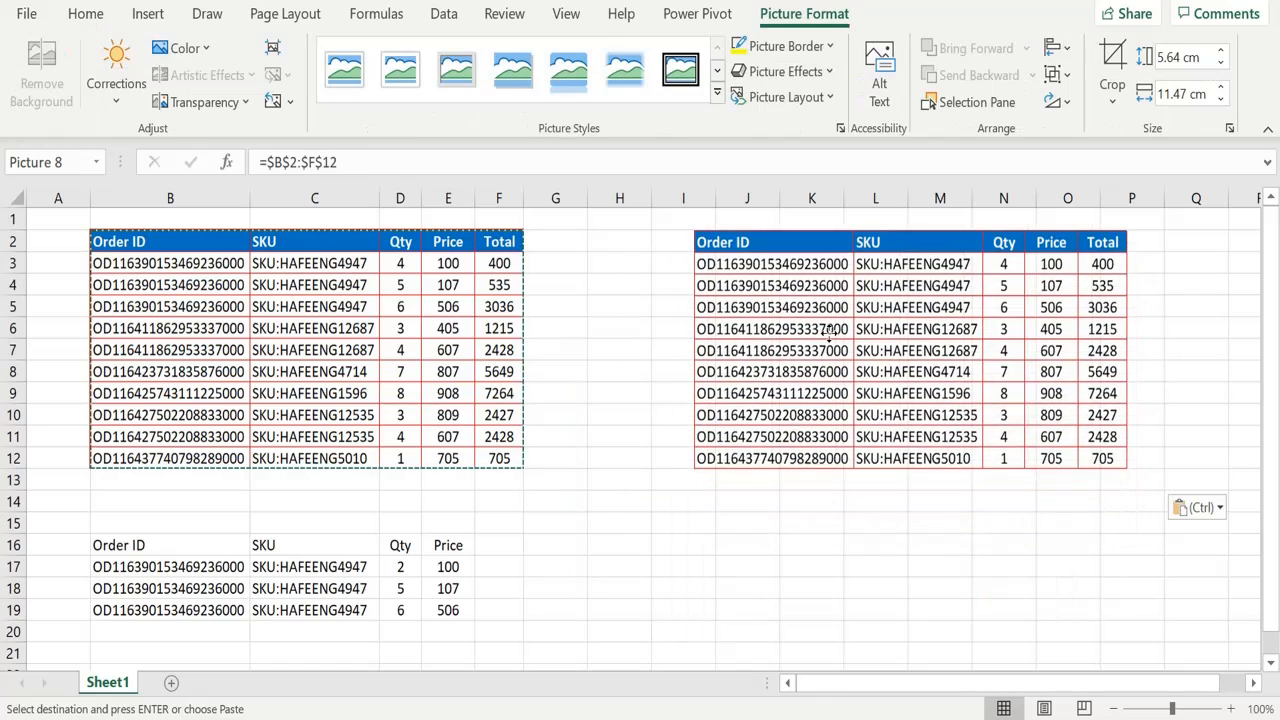
pyautogui.moveTo(826, 332); pyautogui.dragTo(808, 330)
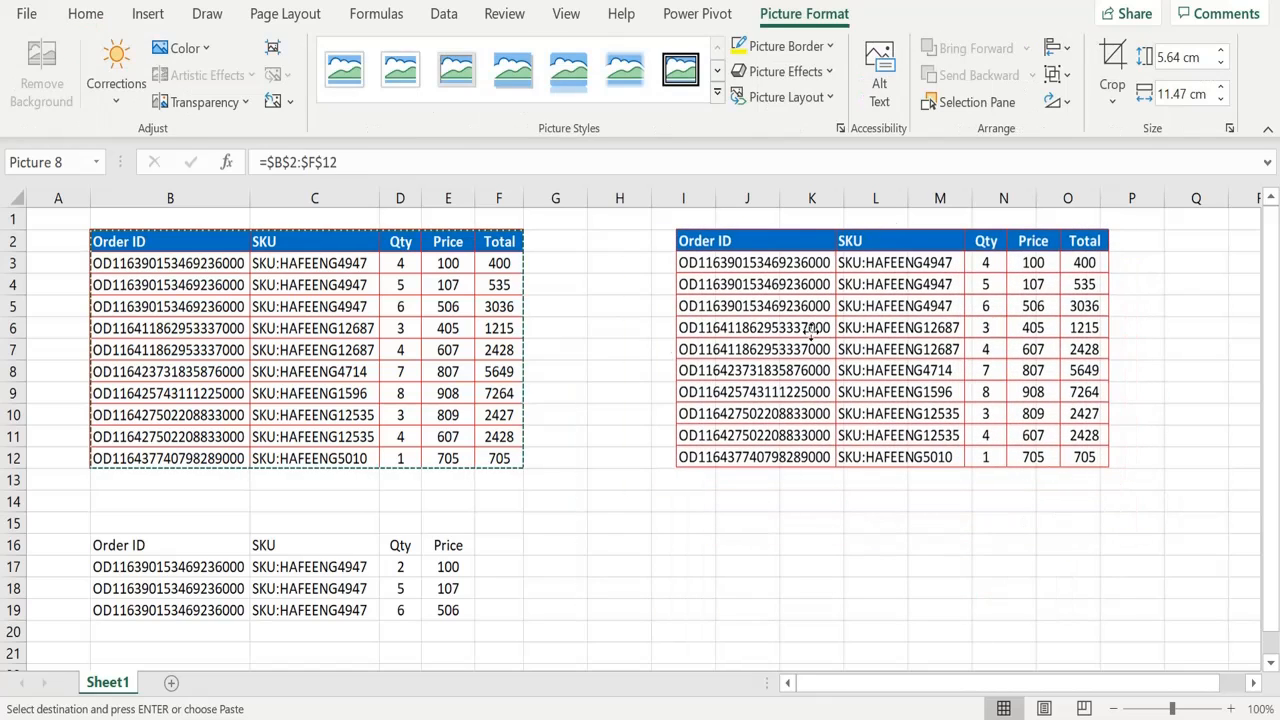
# Set the original table's quantity in D3 to 2 and in D4 to 3 to test the linked picture
pyautogui.click(401, 260)
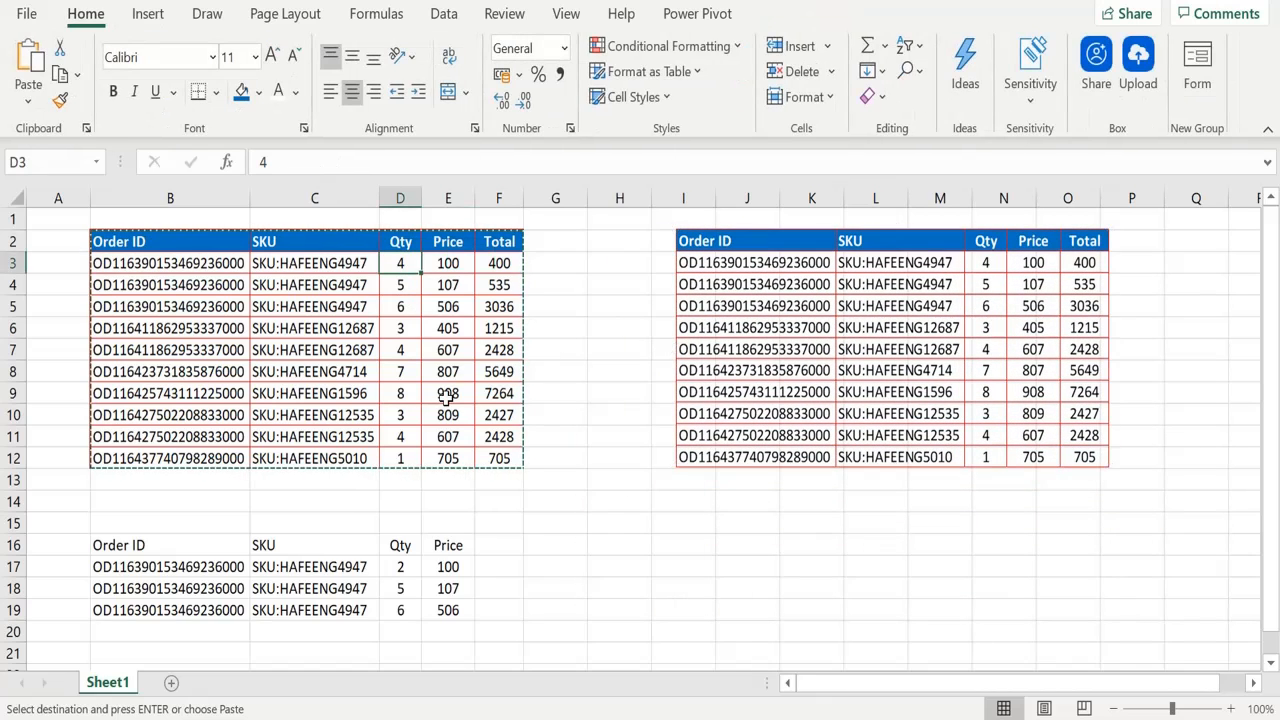
pyautogui.write('2')
pyautogui.press('Tab')
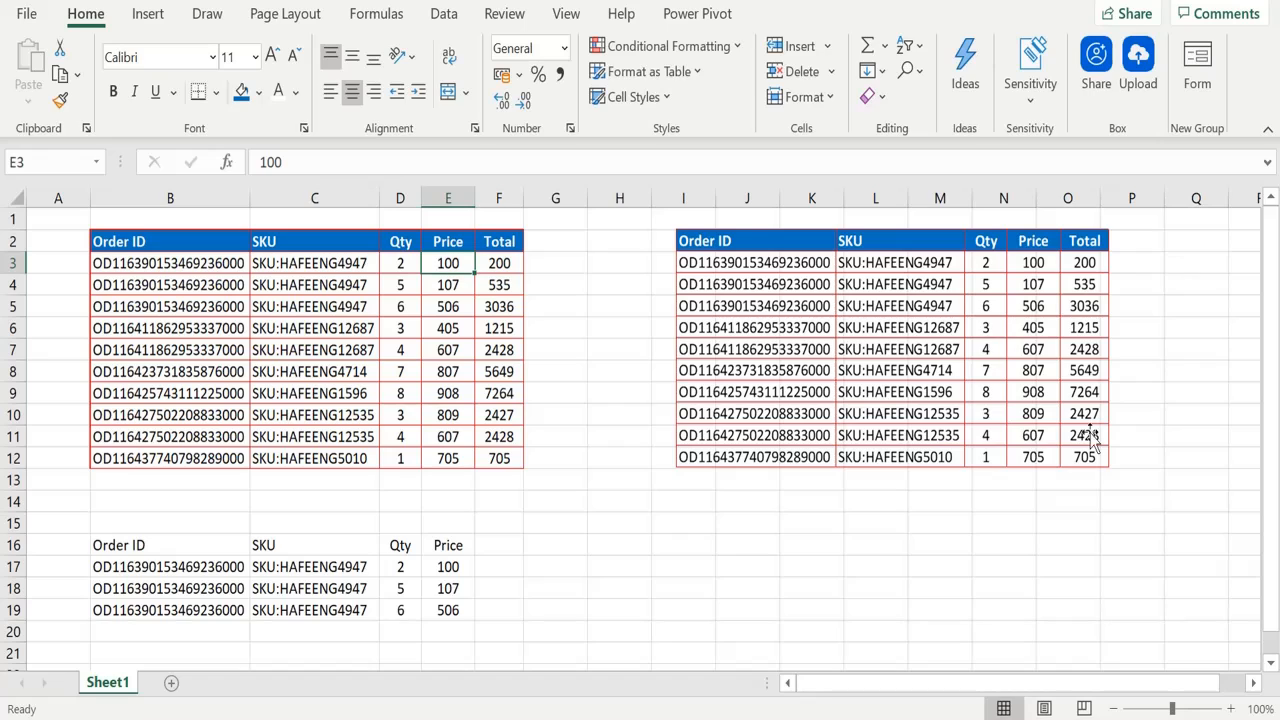
pyautogui.click(960, 372)
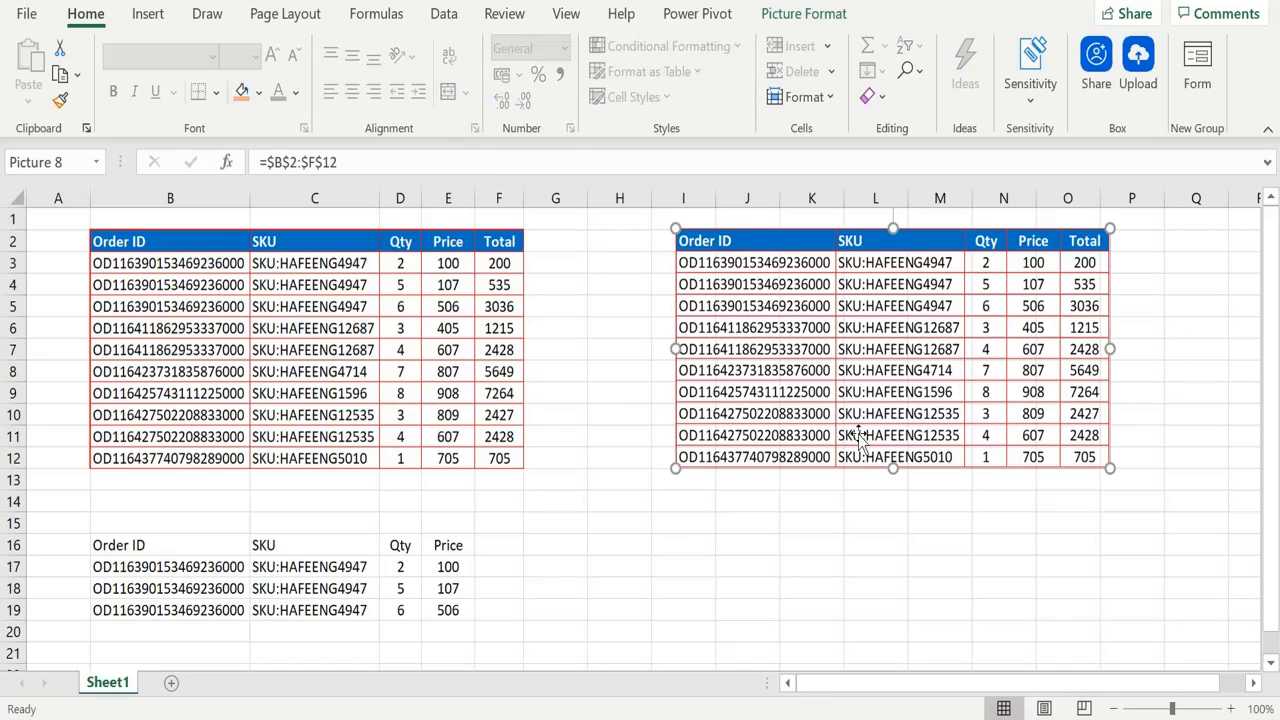
pyautogui.click(402, 288)
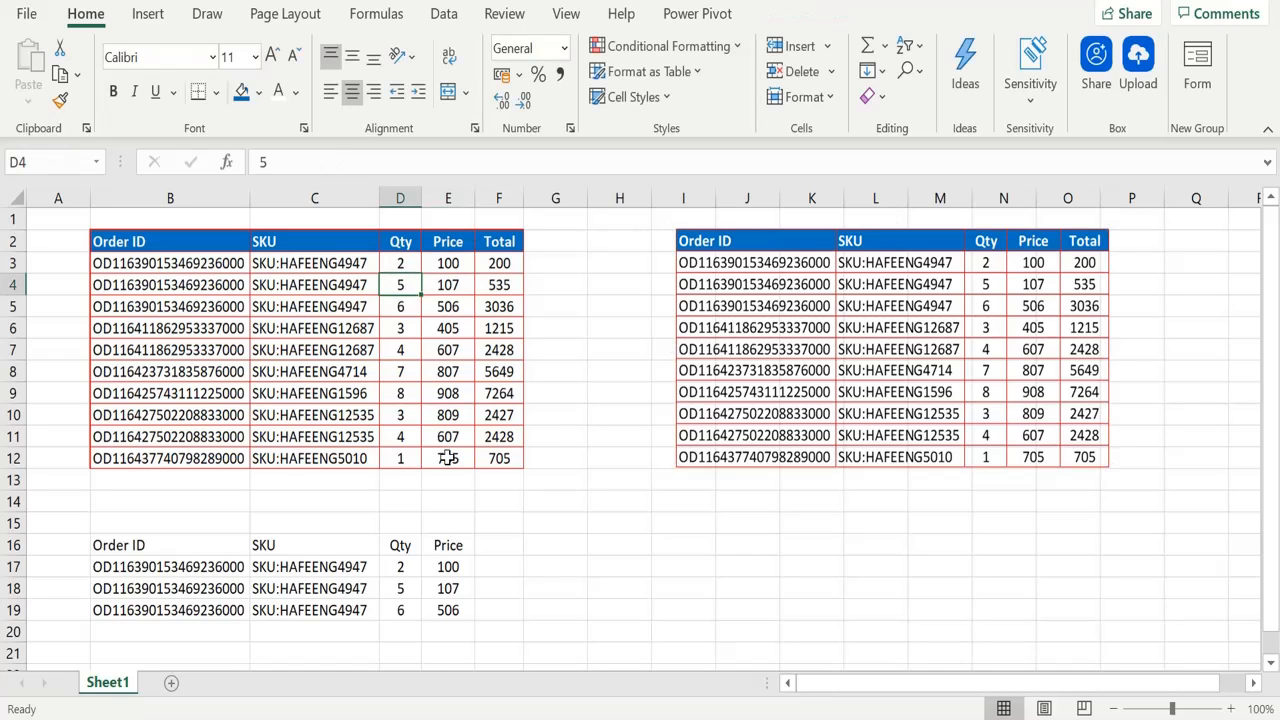
pyautogui.write('3')
pyautogui.press('Tab')
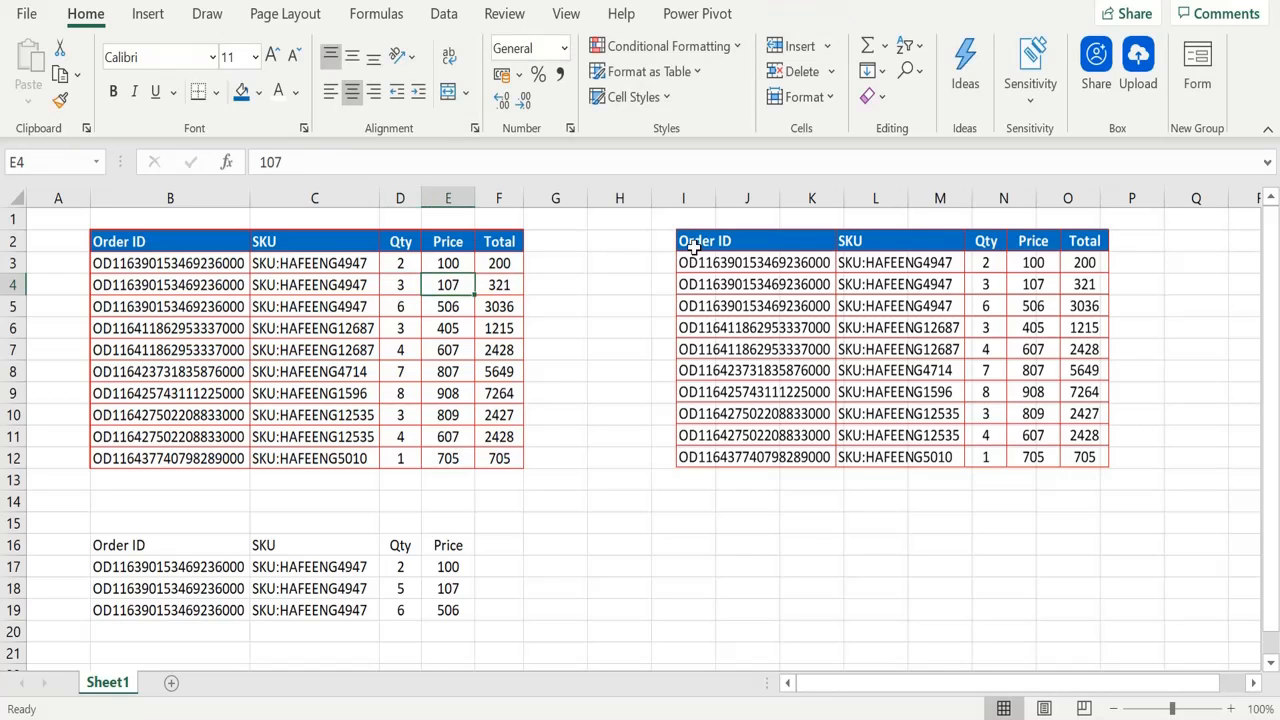
# Delete the linked picture and enter 1.25, 1.35 and 1.78 in cells H3 to H5
pyautogui.click(1027, 415)
pyautogui.press('Delete')
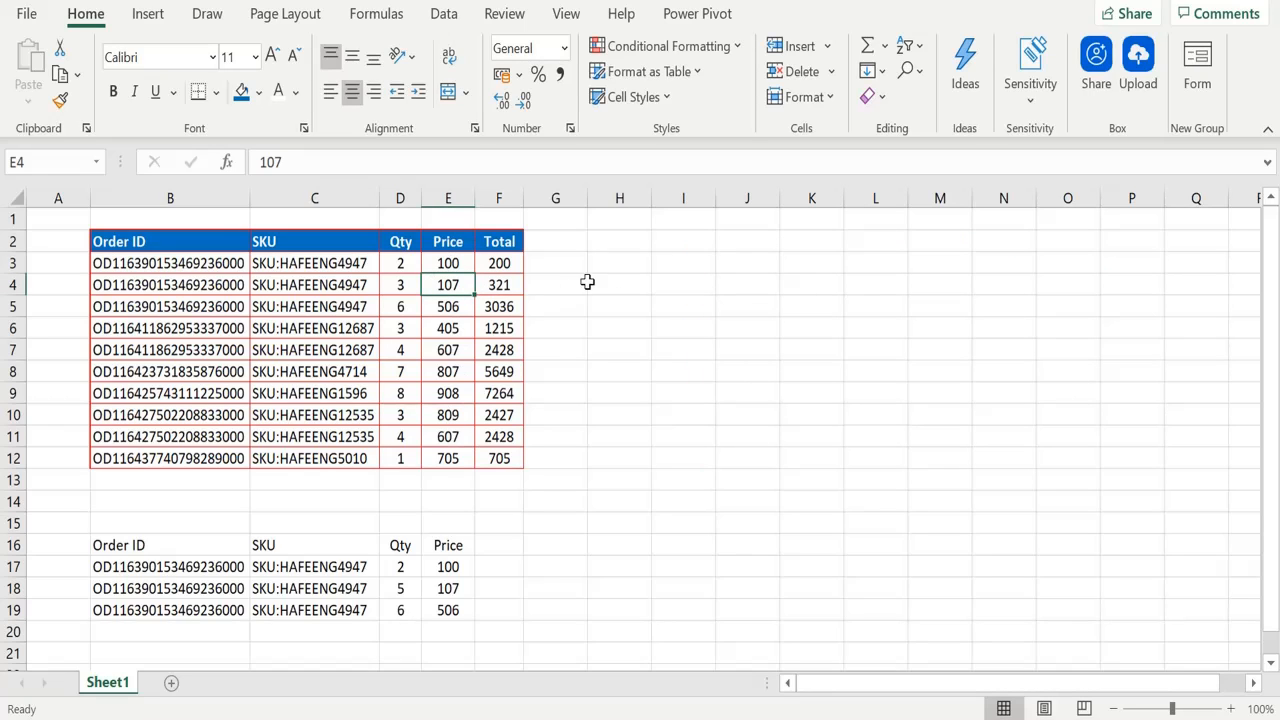
pyautogui.click(632, 261)
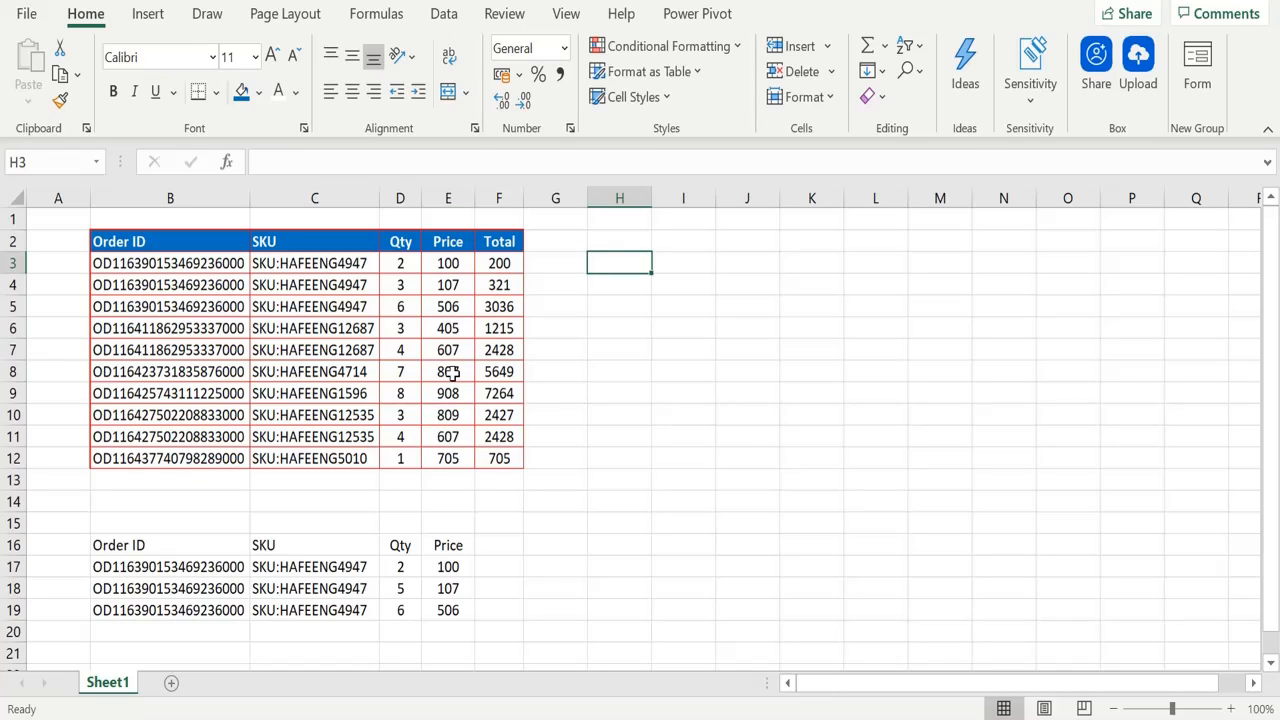
pyautogui.write('1.25')
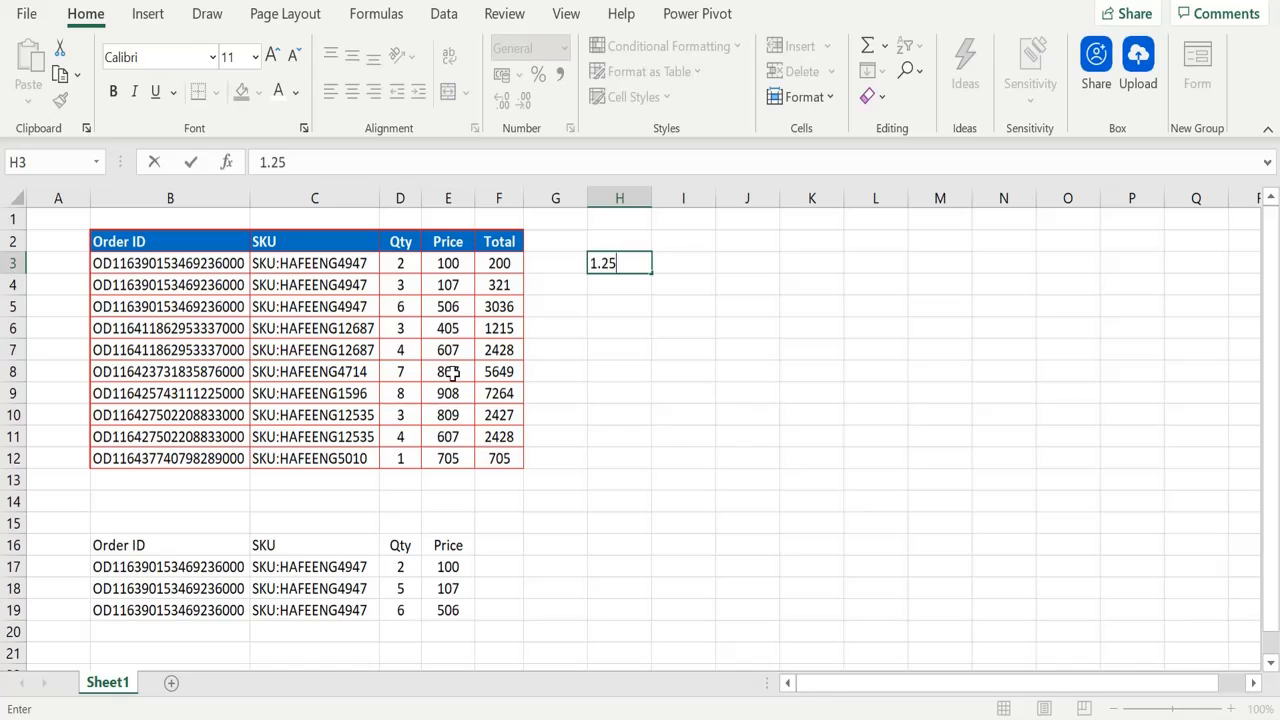
pyautogui.press('Return')
pyautogui.write('1.35')
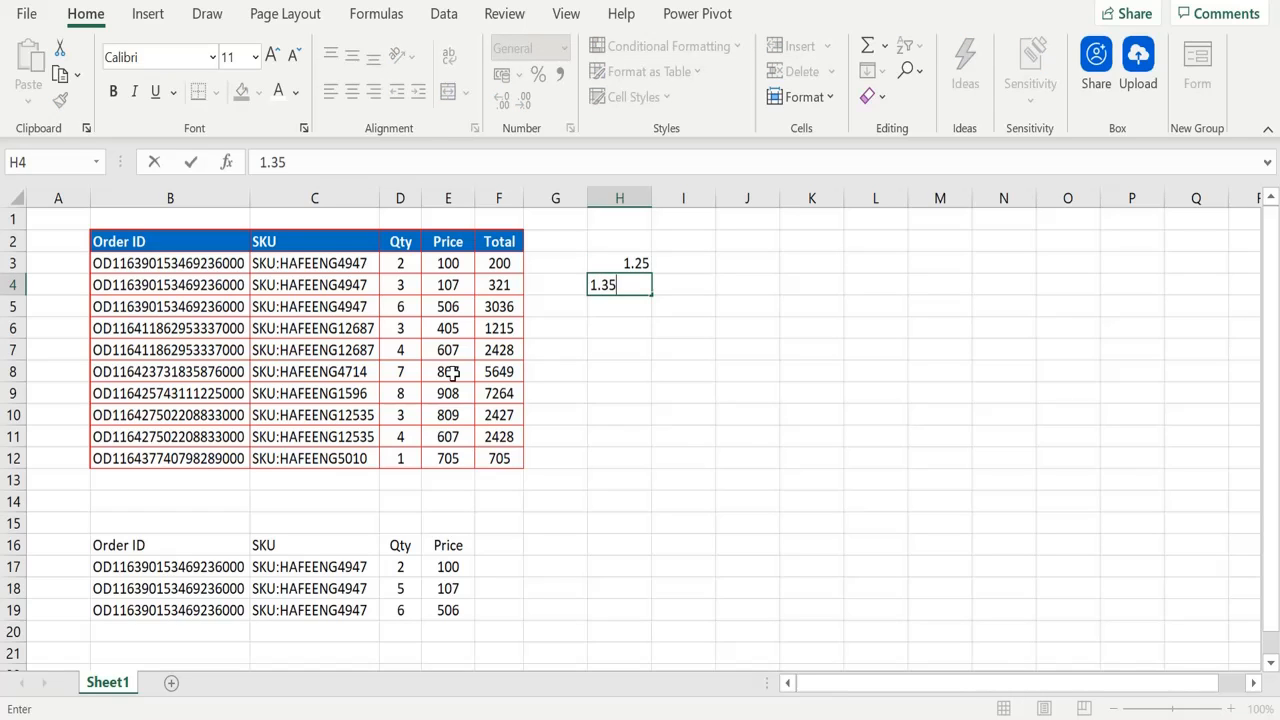
pyautogui.press('Return')
pyautogui.write('1.')
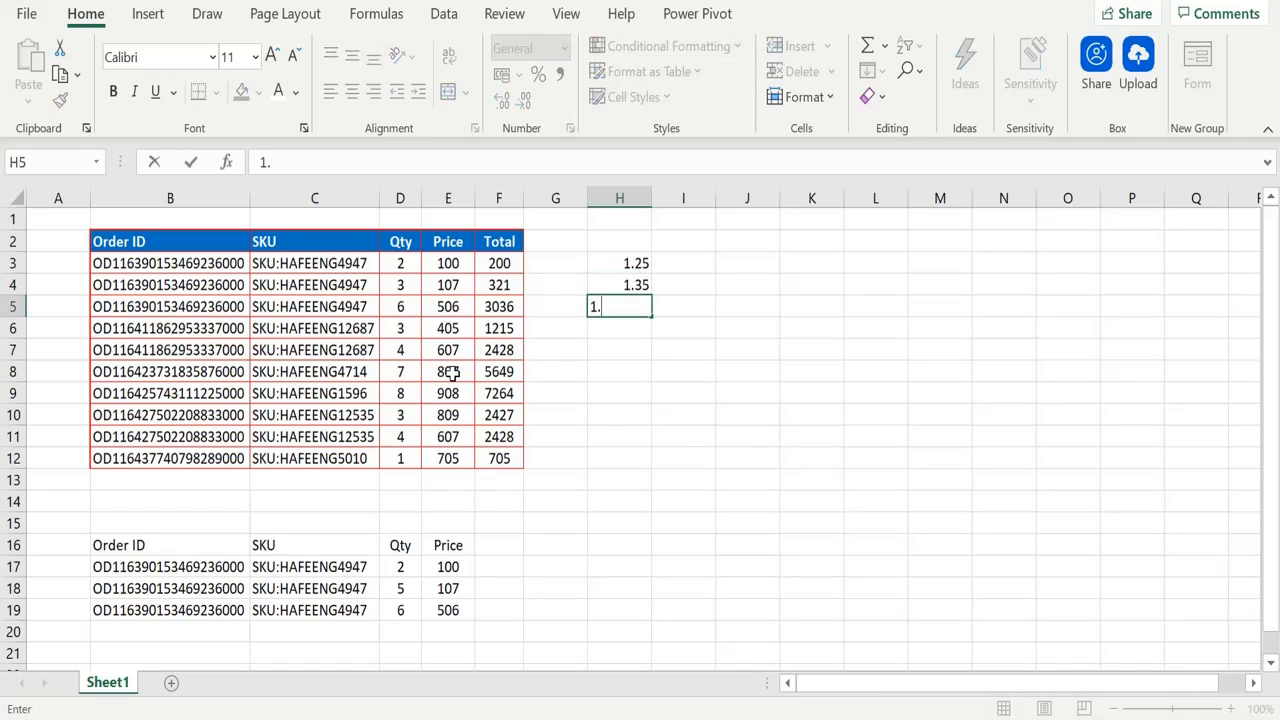
pyautogui.write('78')
pyautogui.press('Return')
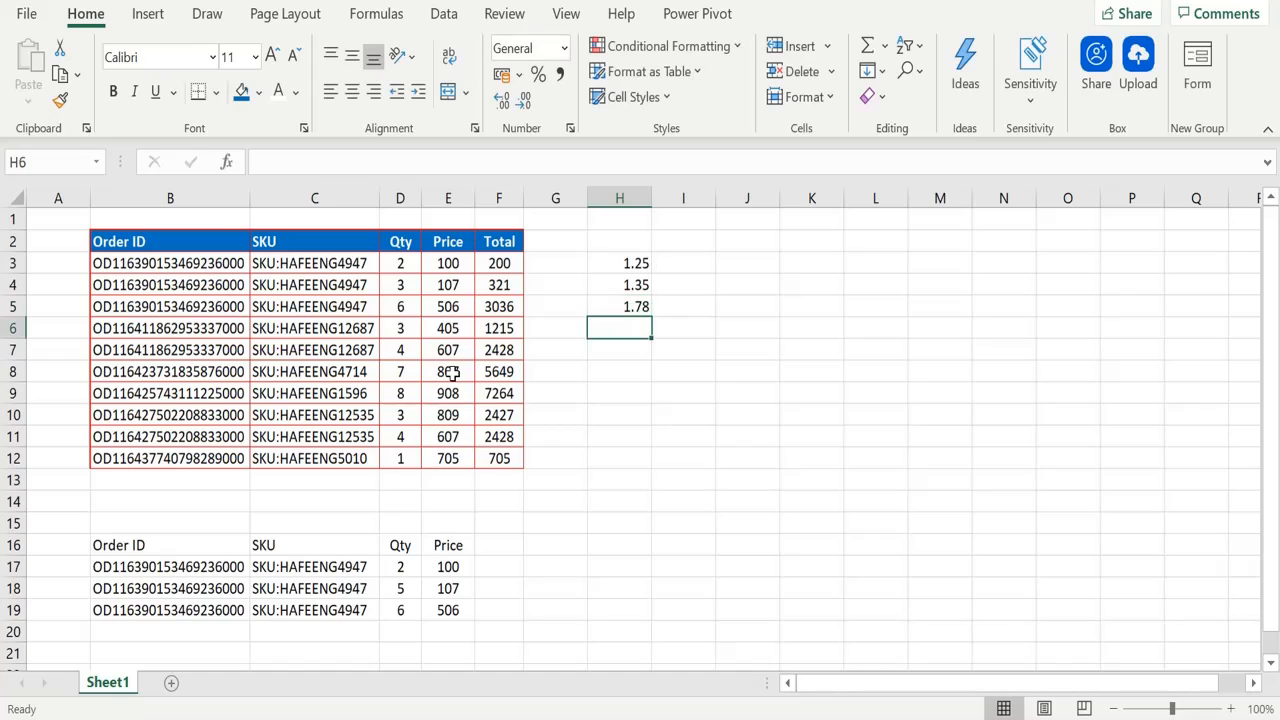
# Copy the values in H3:H5 and repeat them down column H through H12
pyautogui.moveTo(638, 263); pyautogui.dragTo(638, 302)
pyautogui.hotkey('ctrl', 'c')
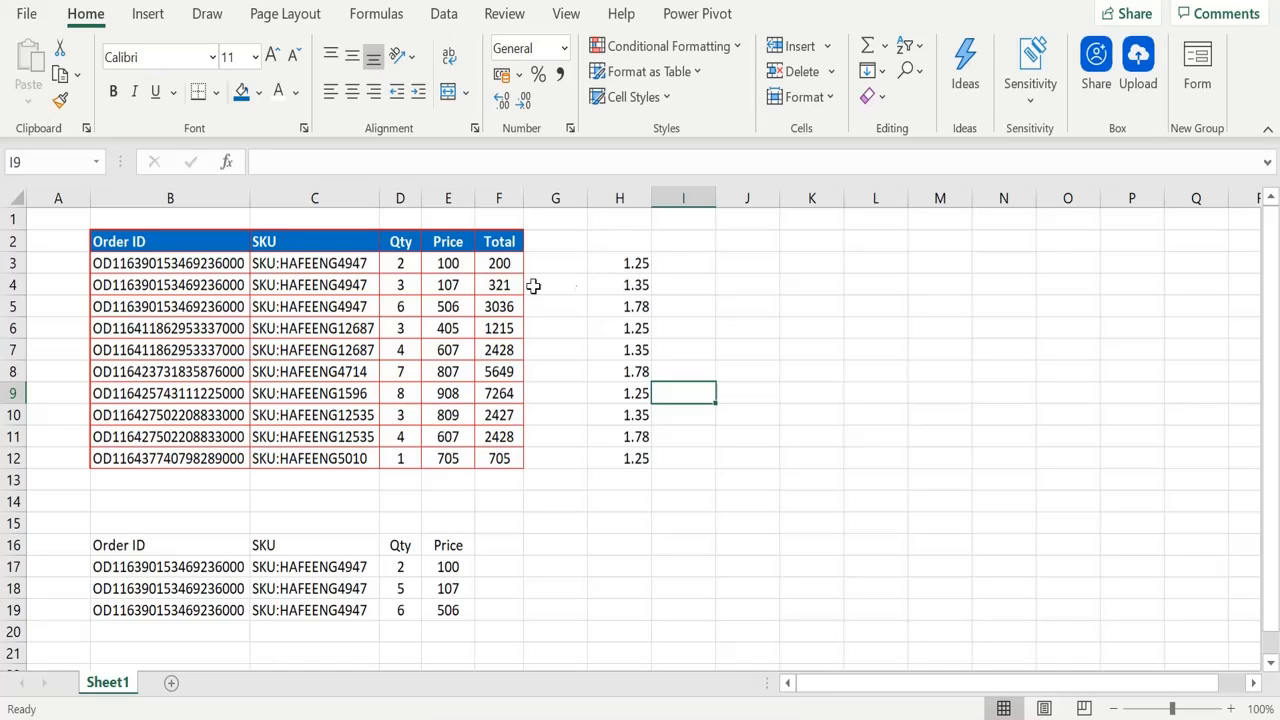
pyautogui.click(690, 215)
pyautogui.click(689, 195)
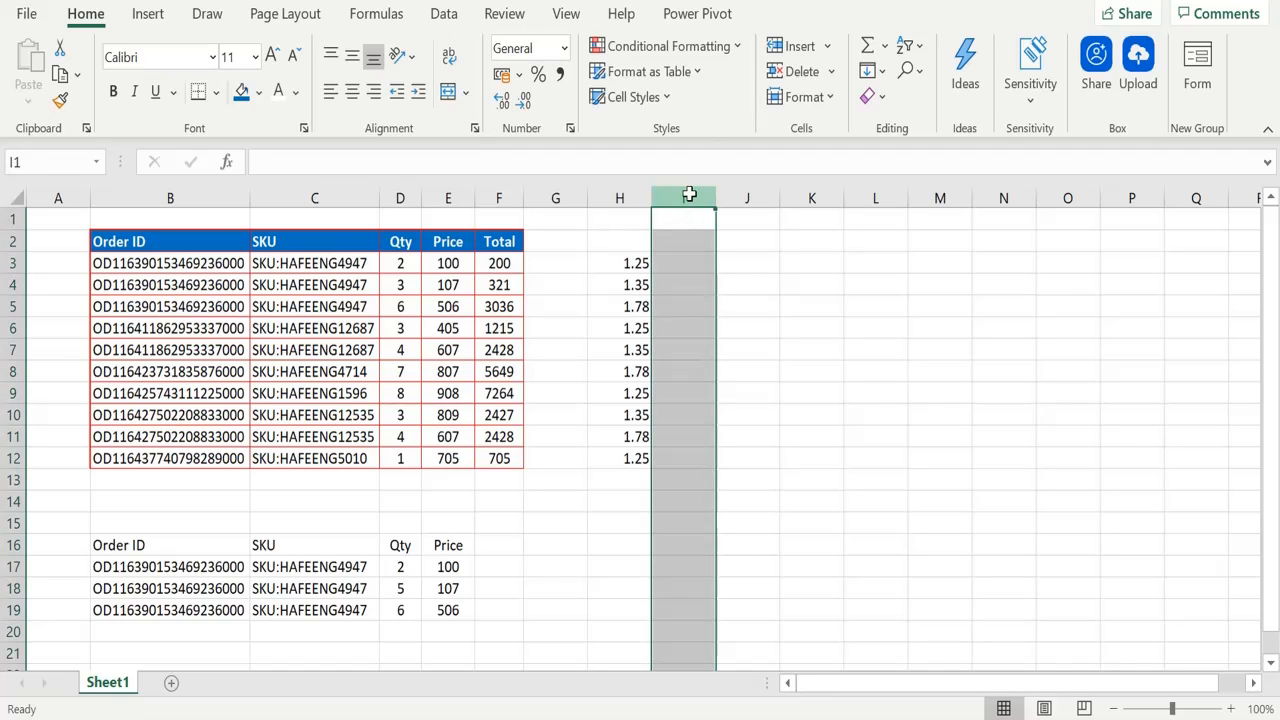
pyautogui.click(636, 263)
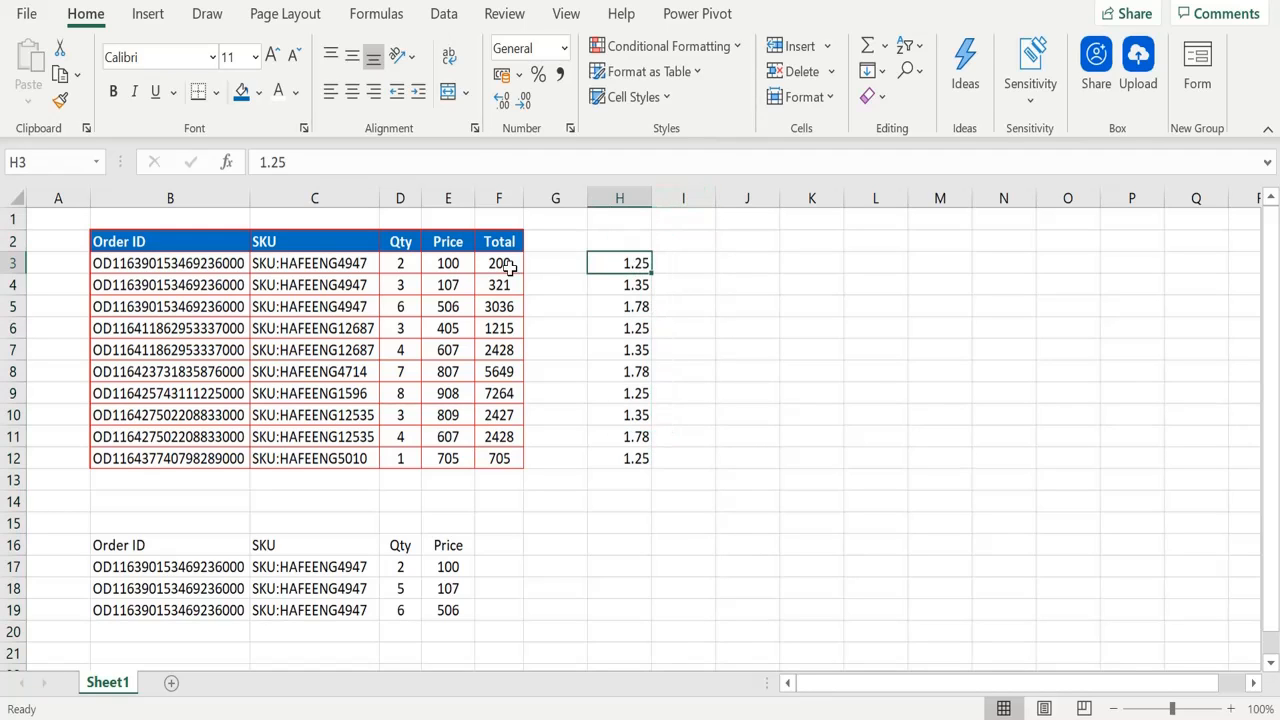
# Copy the prices in E3:E12, paste them onto H3:H12 with the Multiply operation, and undo the result
pyautogui.moveTo(455, 263); pyautogui.dragTo(455, 457)
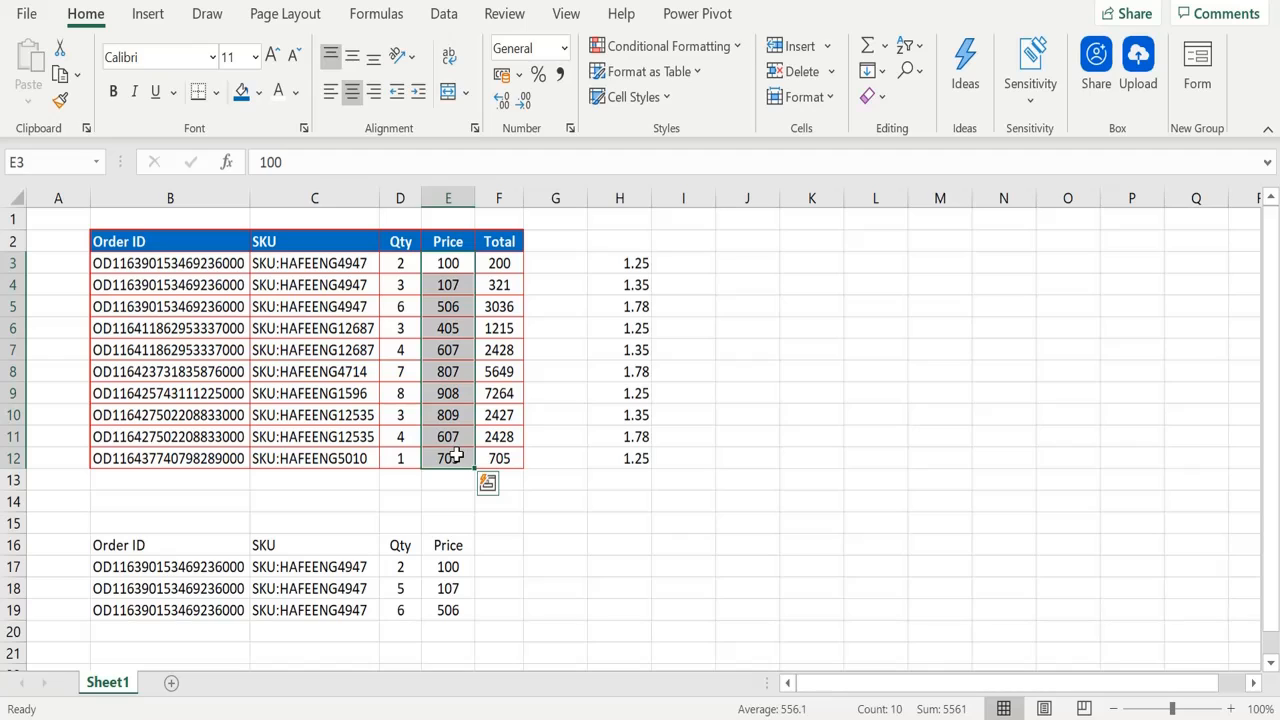
pyautogui.hotkey('ctrl', 'c')
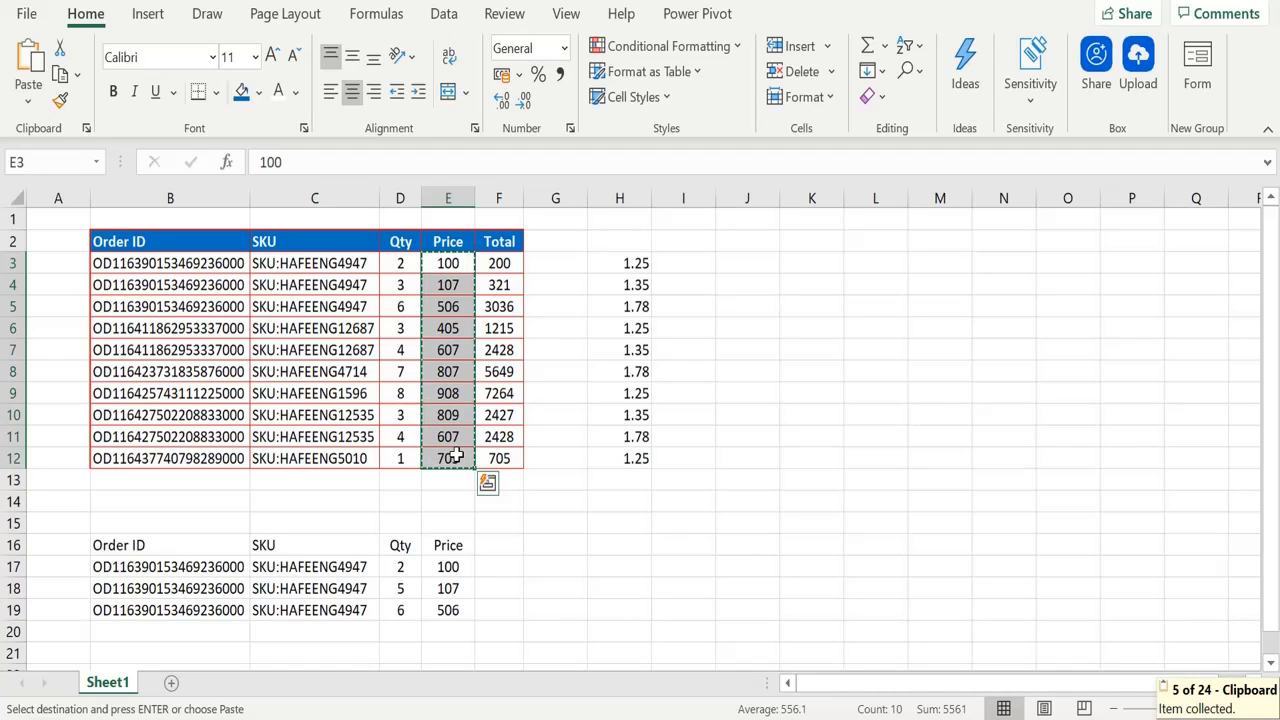
pyautogui.click(617, 265)
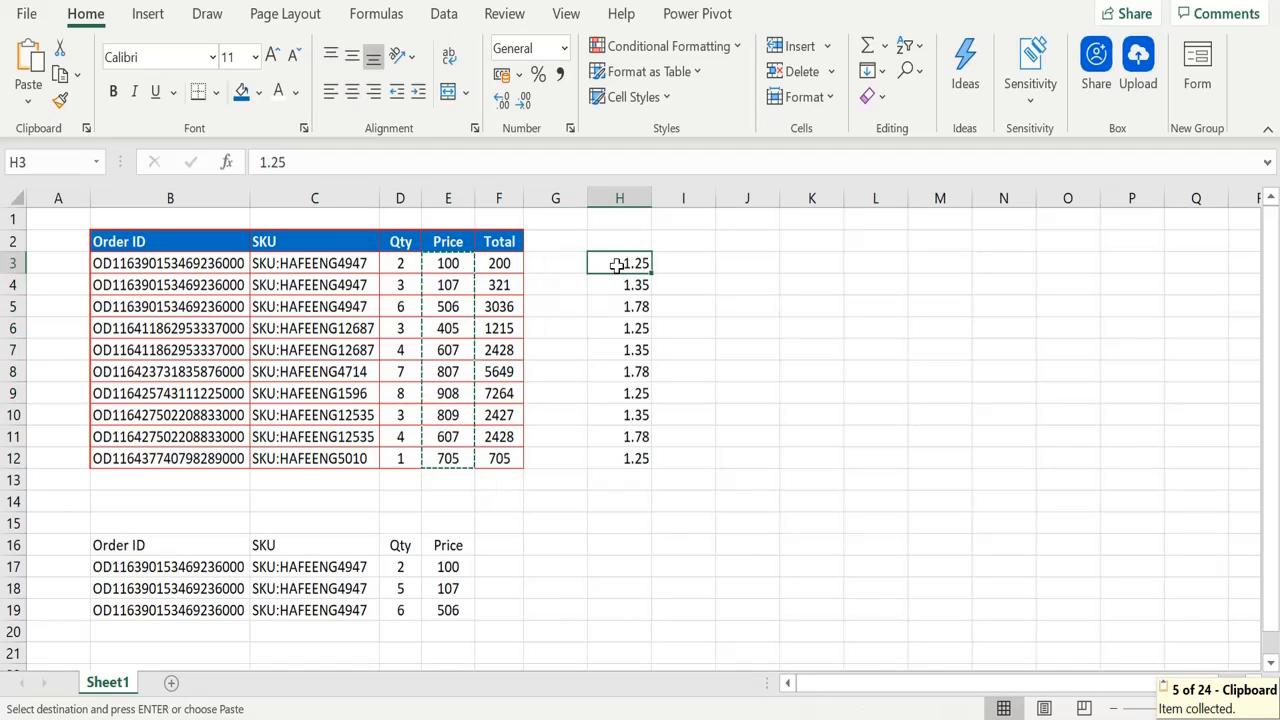
pyautogui.click(24, 106)
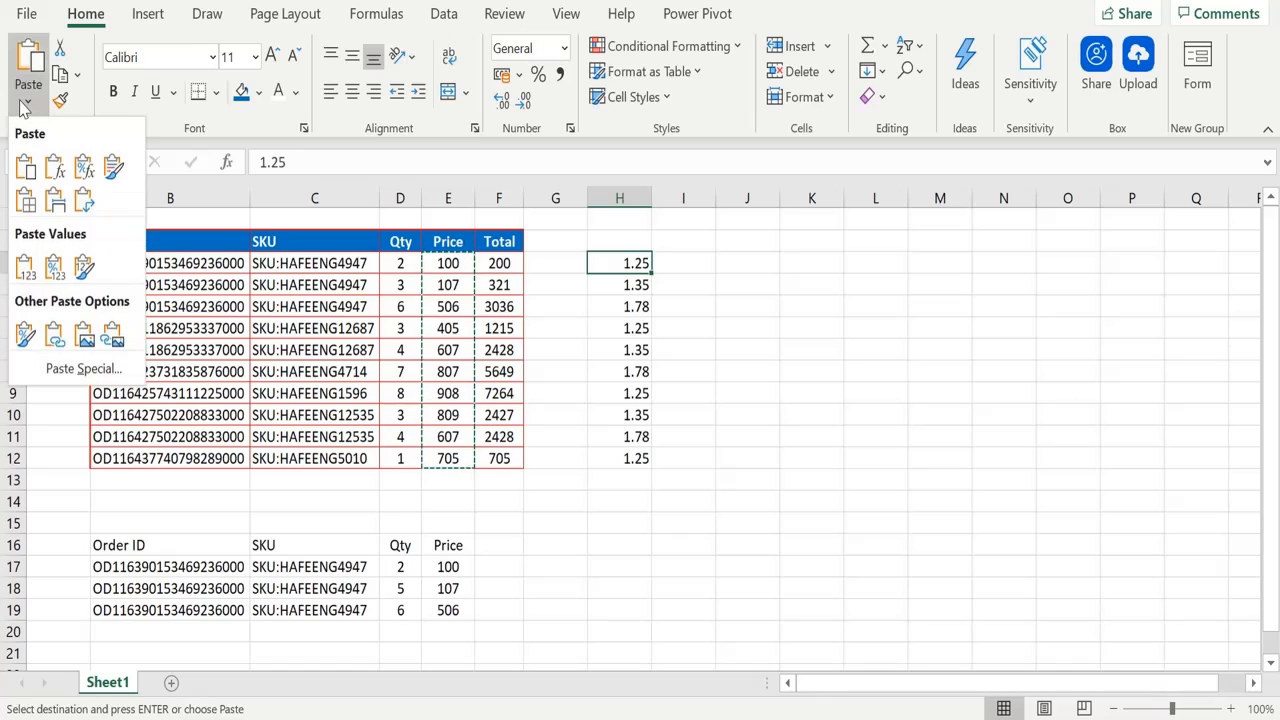
pyautogui.click(66, 368)
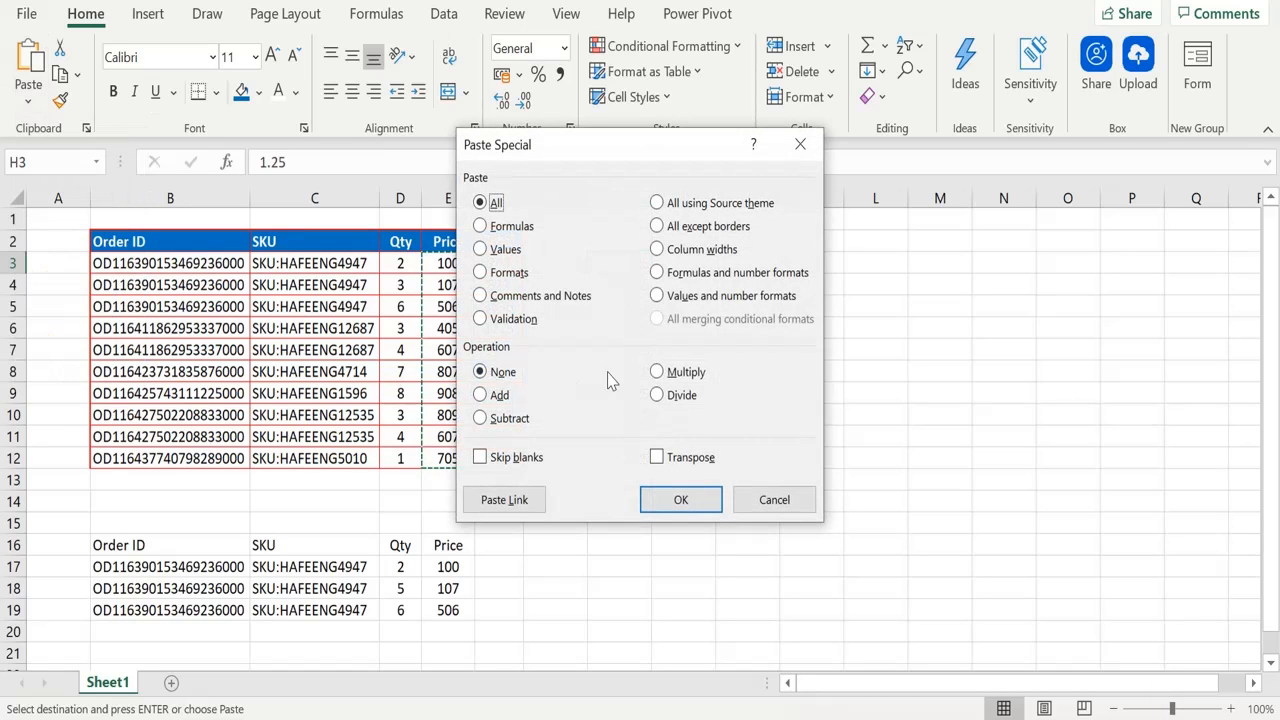
pyautogui.click(664, 373)
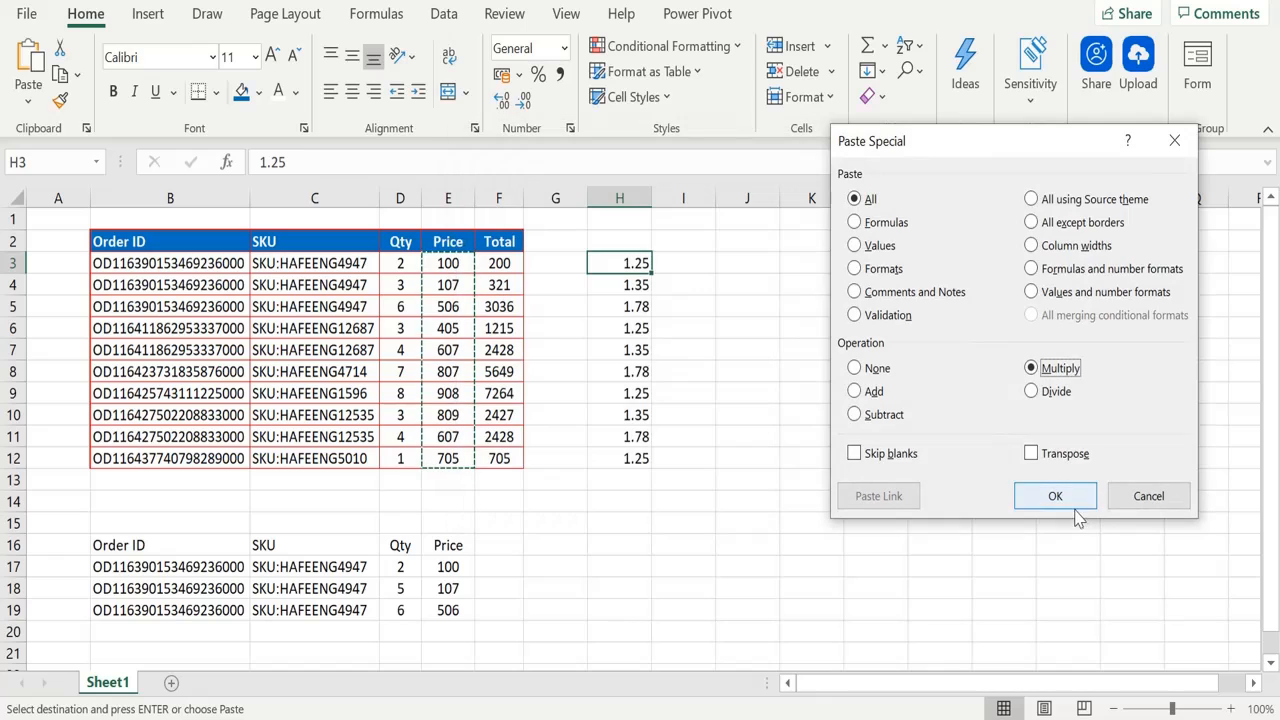
pyautogui.click(1076, 510)
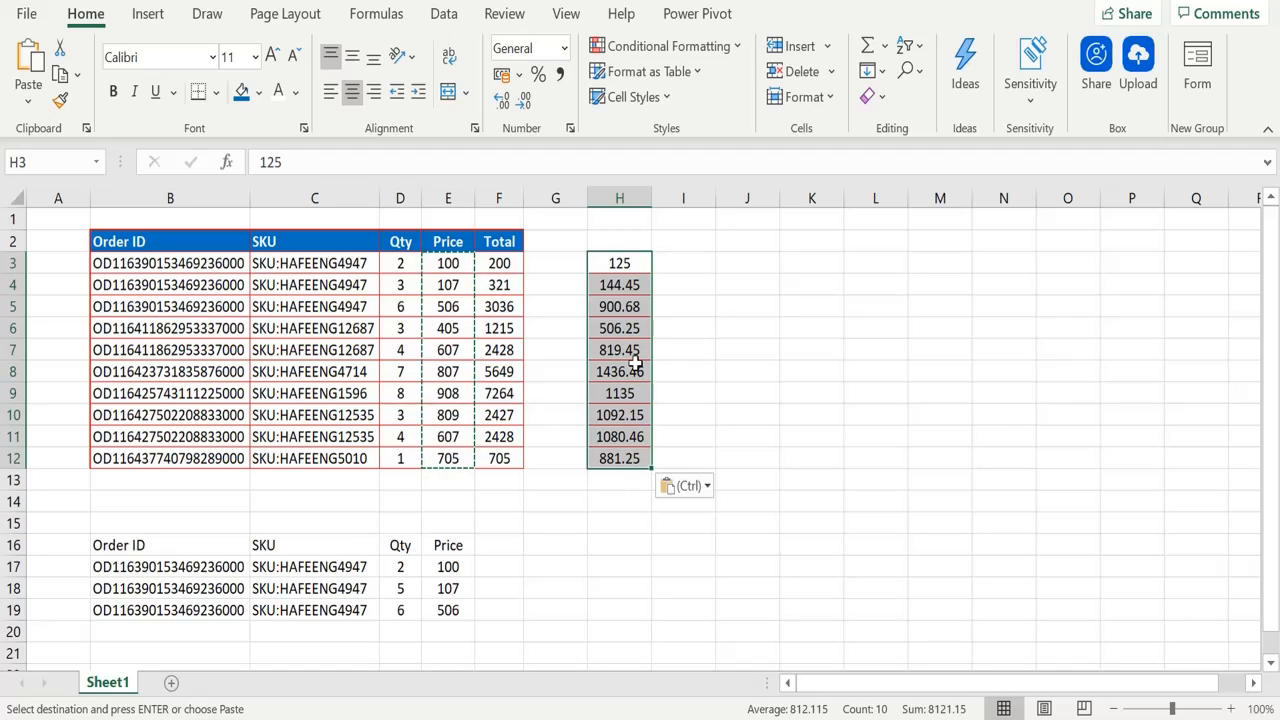
pyautogui.hotkey('ctrl', 'z')
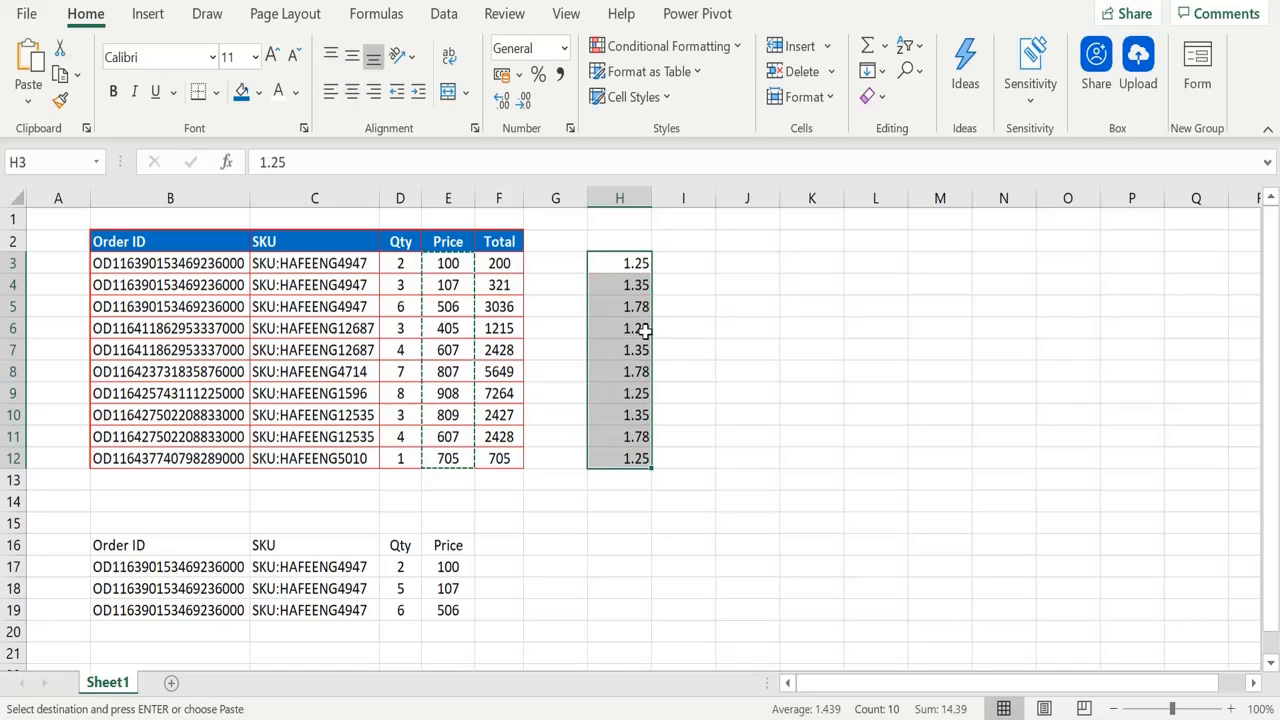
# Clear the multipliers in H3:H12 and enter 100, 125, 300, 233 and 567 in cells H3 to H7
pyautogui.press('Delete')
pyautogui.click(640, 263)
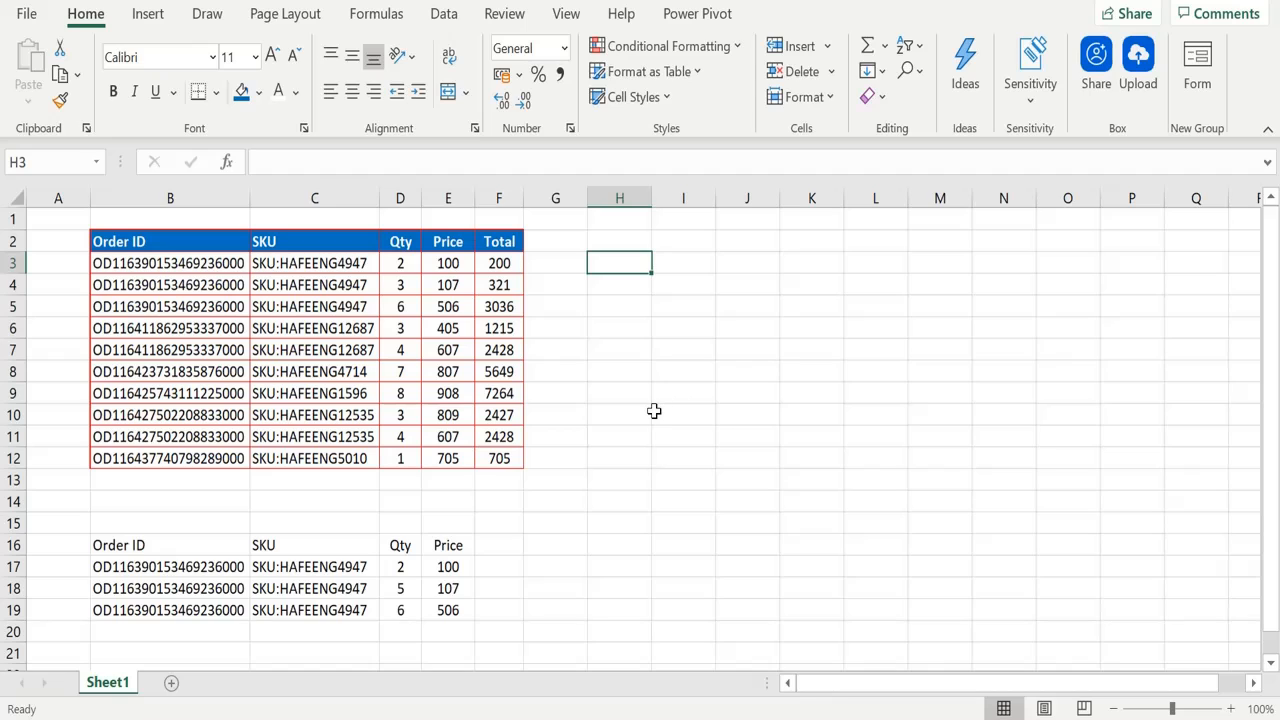
pyautogui.write('100')
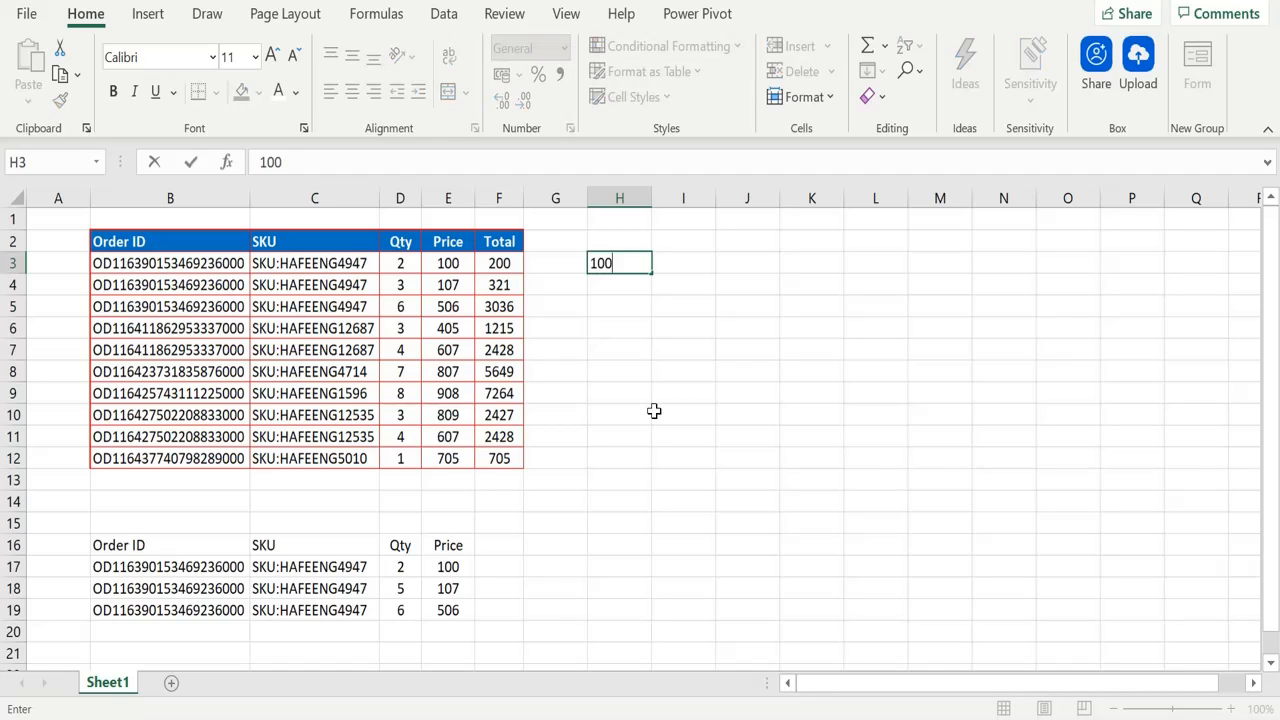
pyautogui.press('Return')
pyautogui.write('125')
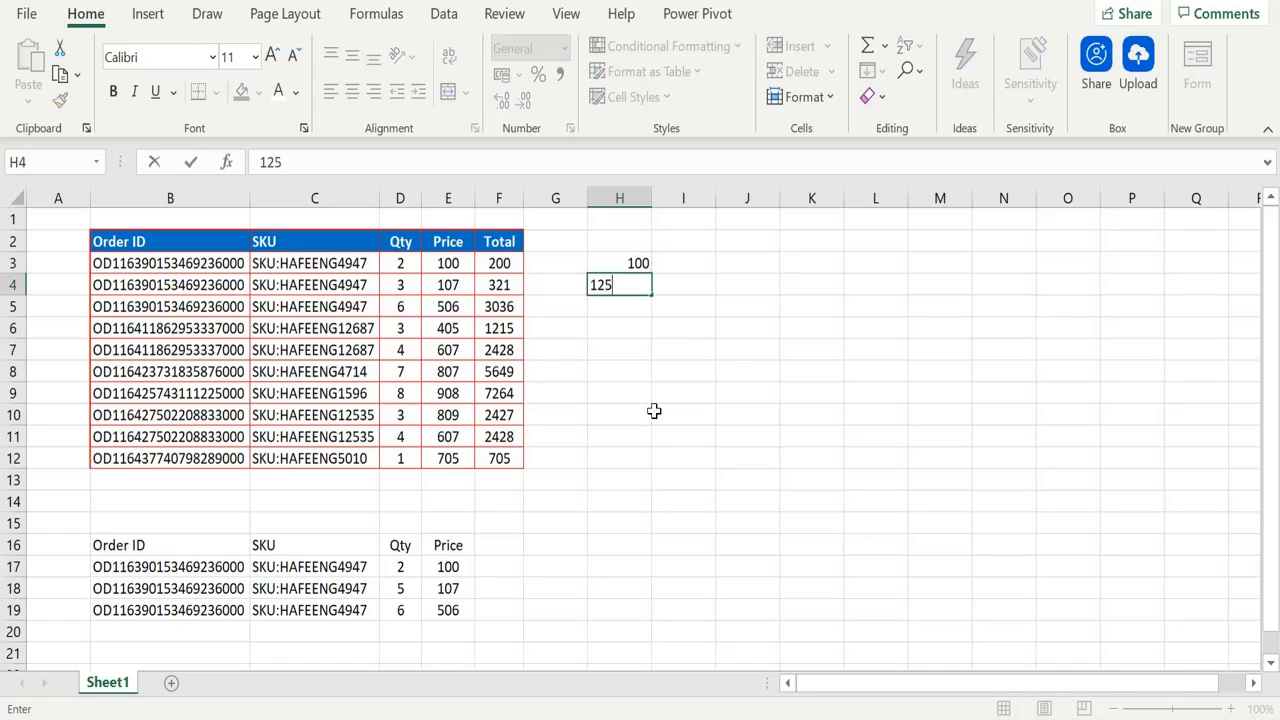
pyautogui.press('Return')
pyautogui.write('300')
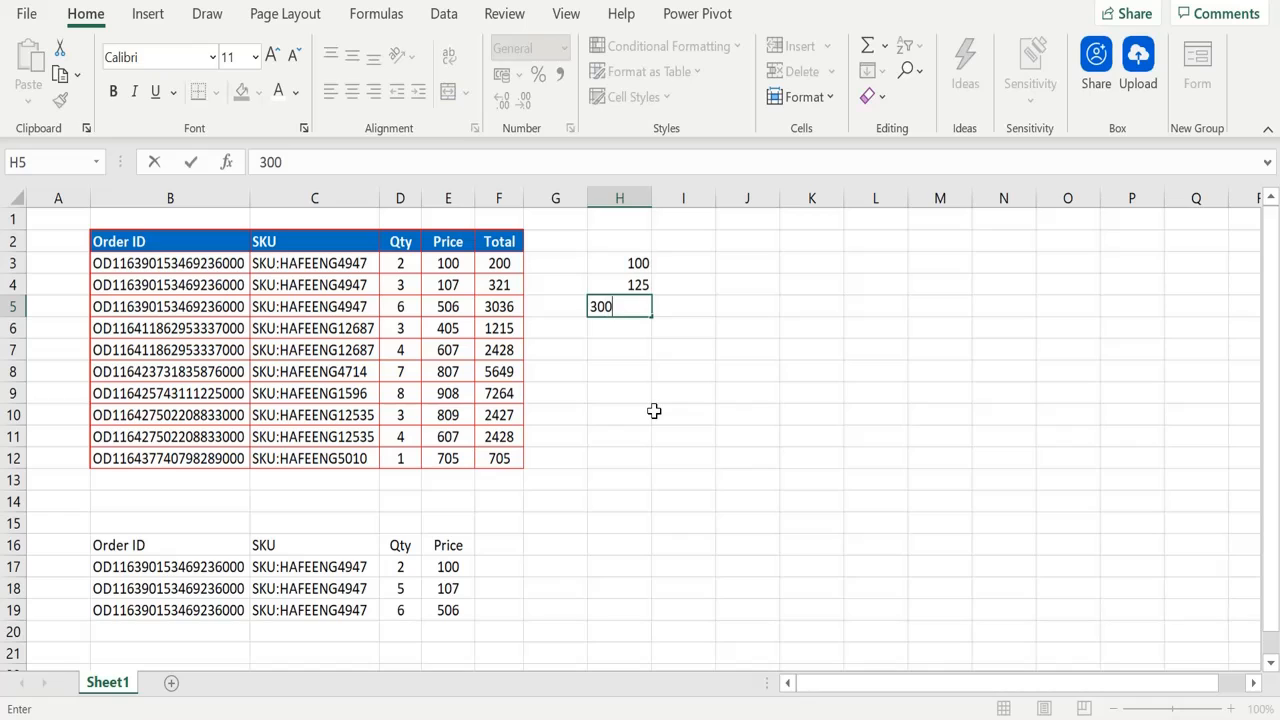
pyautogui.press('Return')
pyautogui.write('233')
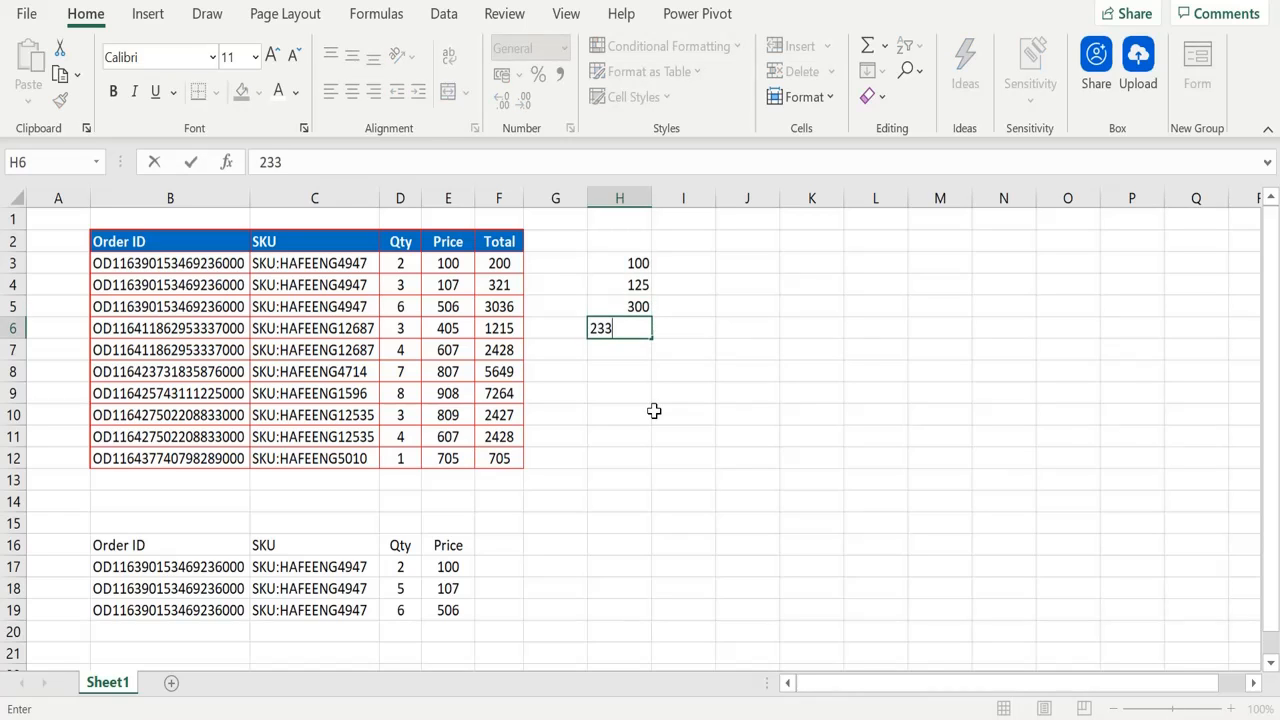
pyautogui.press('Return')
pyautogui.write('567')
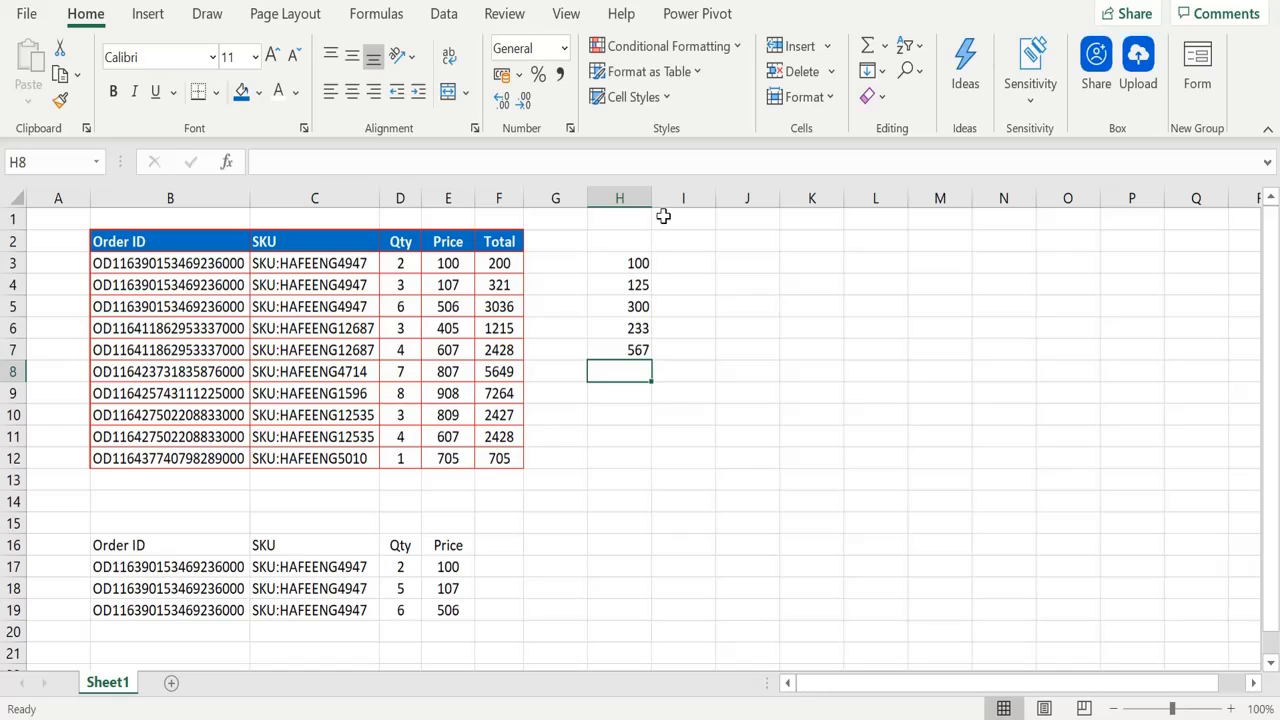
# Copy the prices in E3:E7 and paste them onto H3:H7 with the Add operation of Paste Special
pyautogui.click(648, 265)
pyautogui.moveTo(458, 268); pyautogui.dragTo(455, 338)
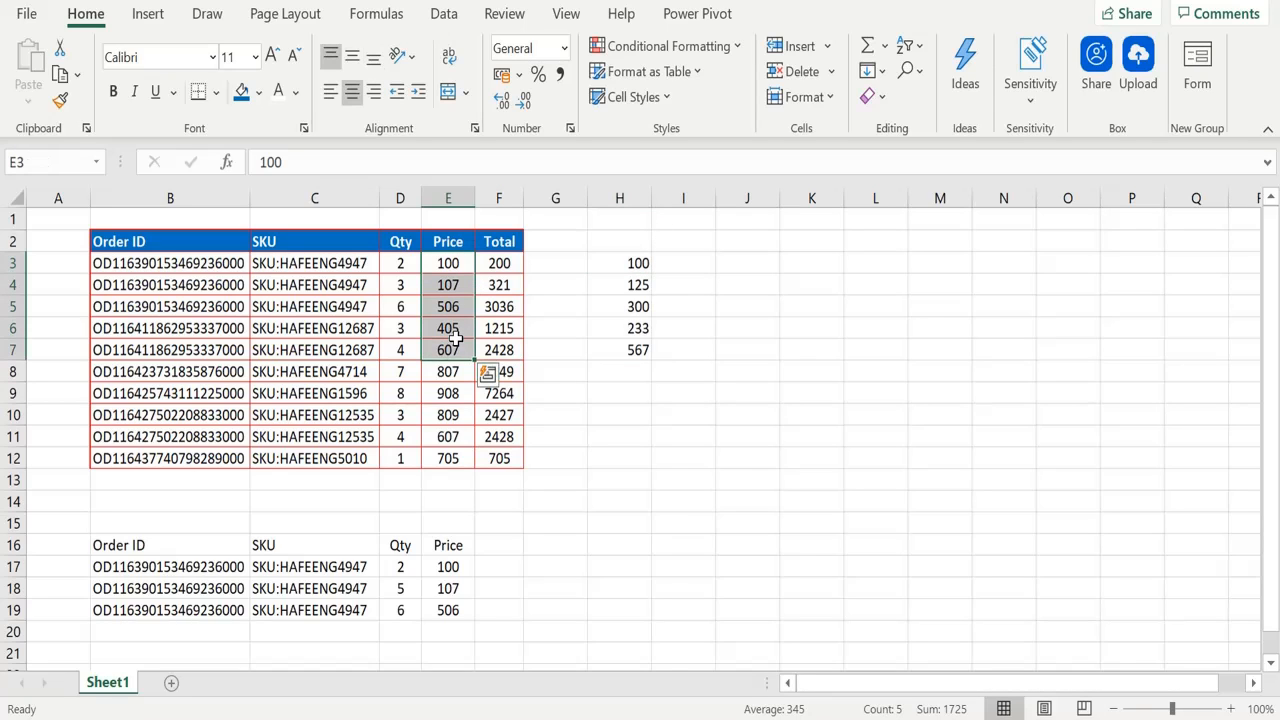
pyautogui.hotkey('ctrl', 'c')
pyautogui.click(628, 262)
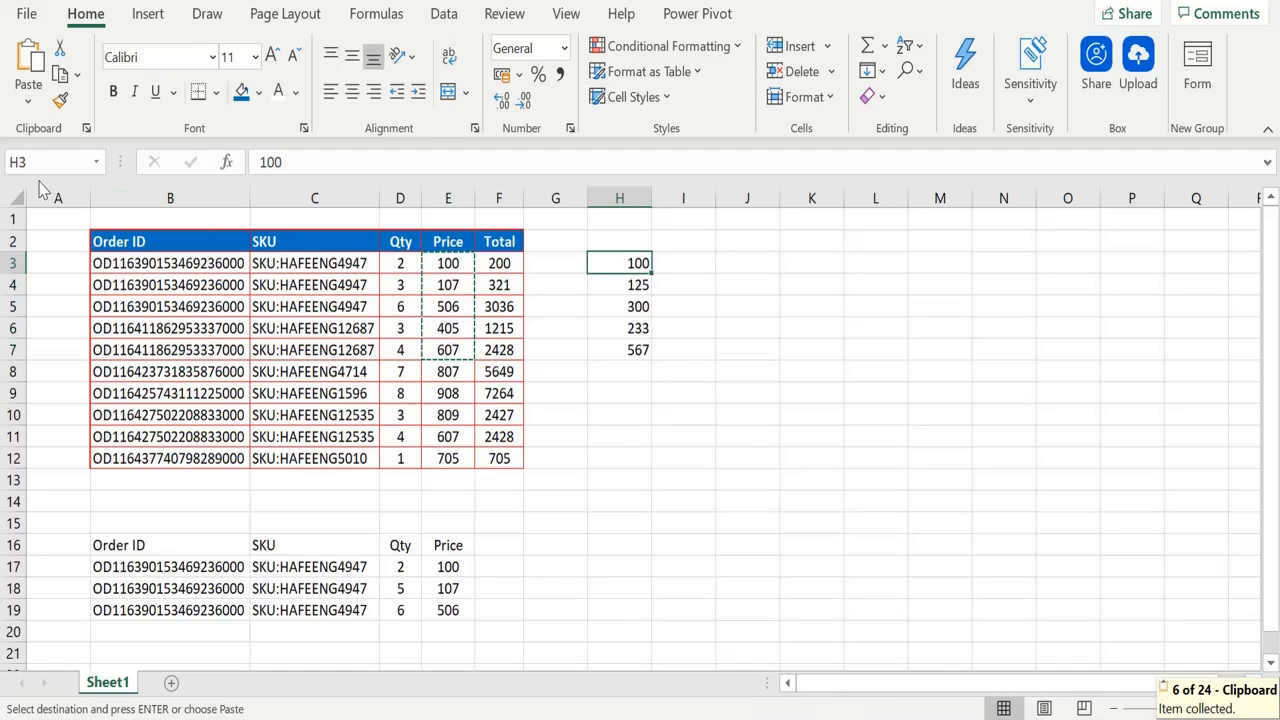
pyautogui.click(29, 106)
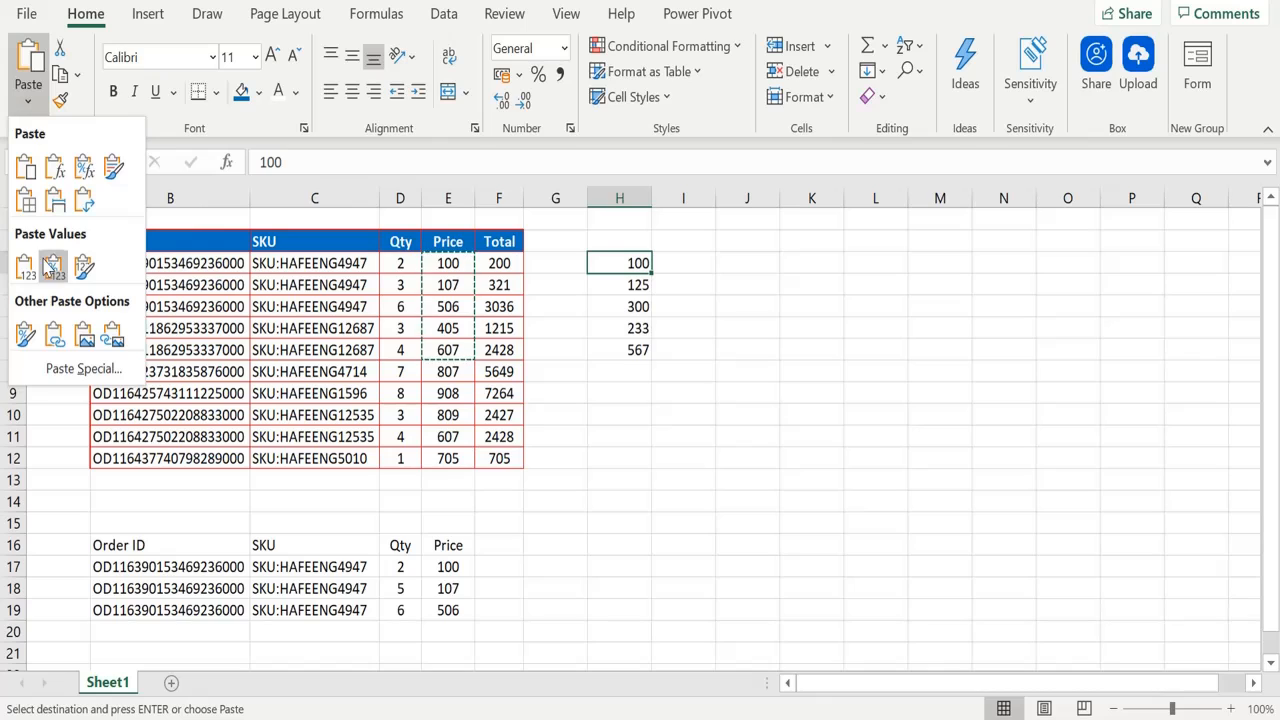
pyautogui.click(60, 370)
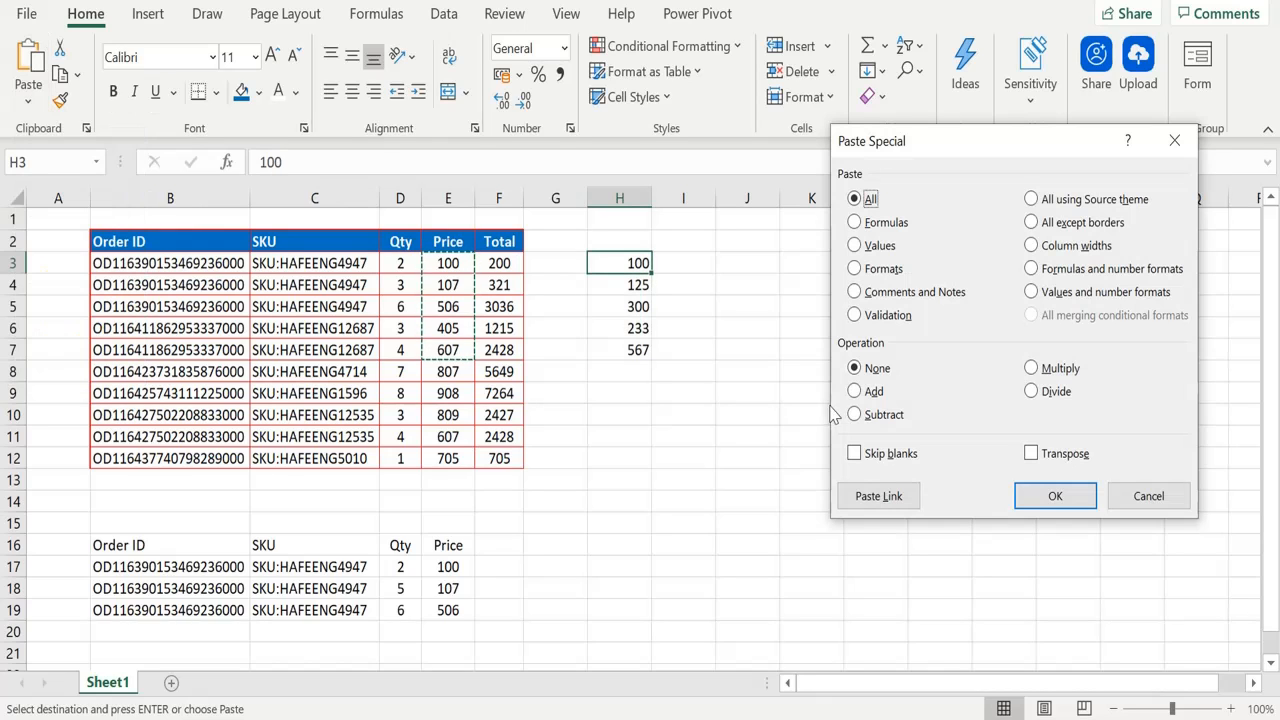
pyautogui.click(856, 391)
pyautogui.press('Return')
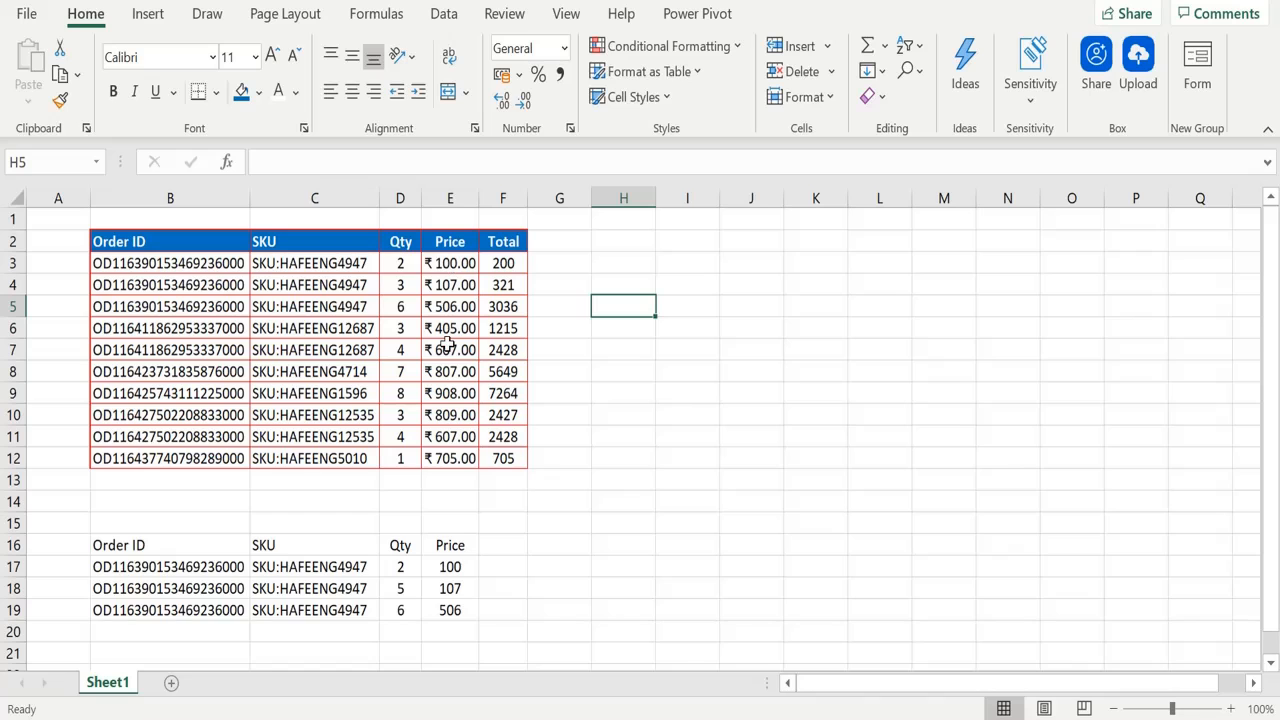
# Paste a copy of the order table B2:F12 at I2 with Formulas & Number Formatting, check its Price column, and undo it
pyautogui.moveTo(150, 243); pyautogui.dragTo(500, 456)
pyautogui.hotkey('ctrl', 'c')
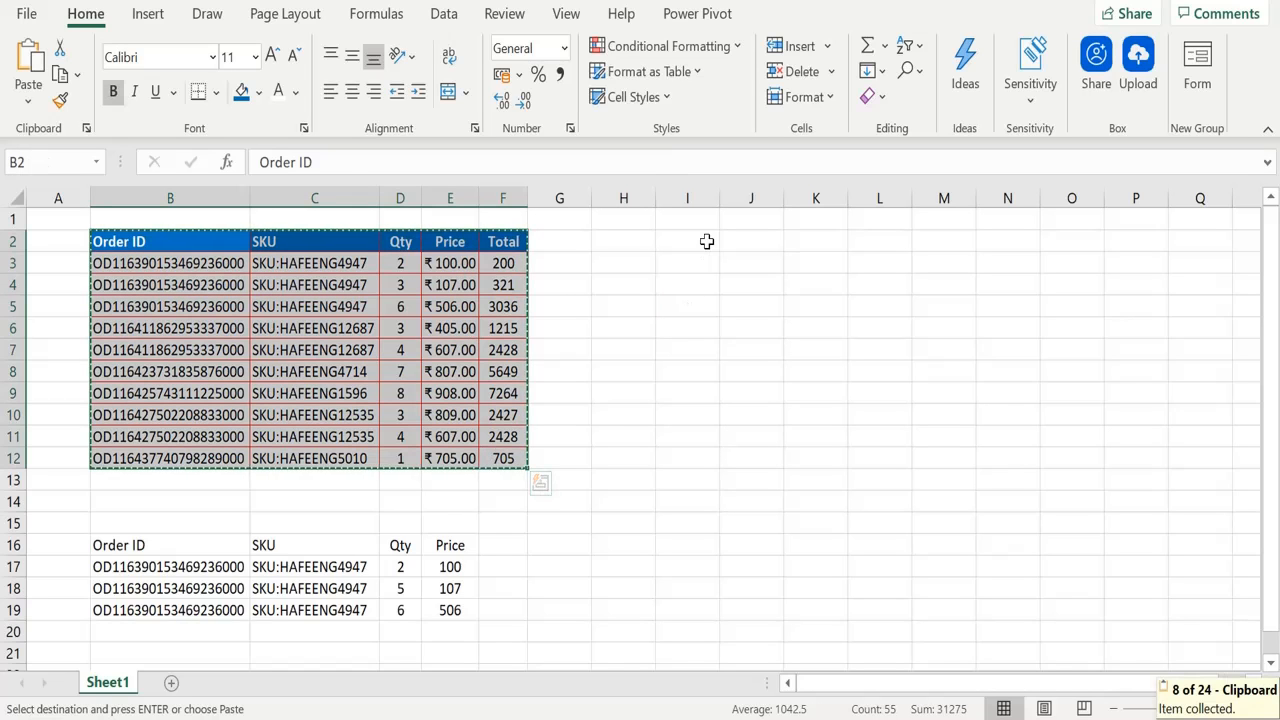
pyautogui.click(703, 241)
pyautogui.click(28, 100)
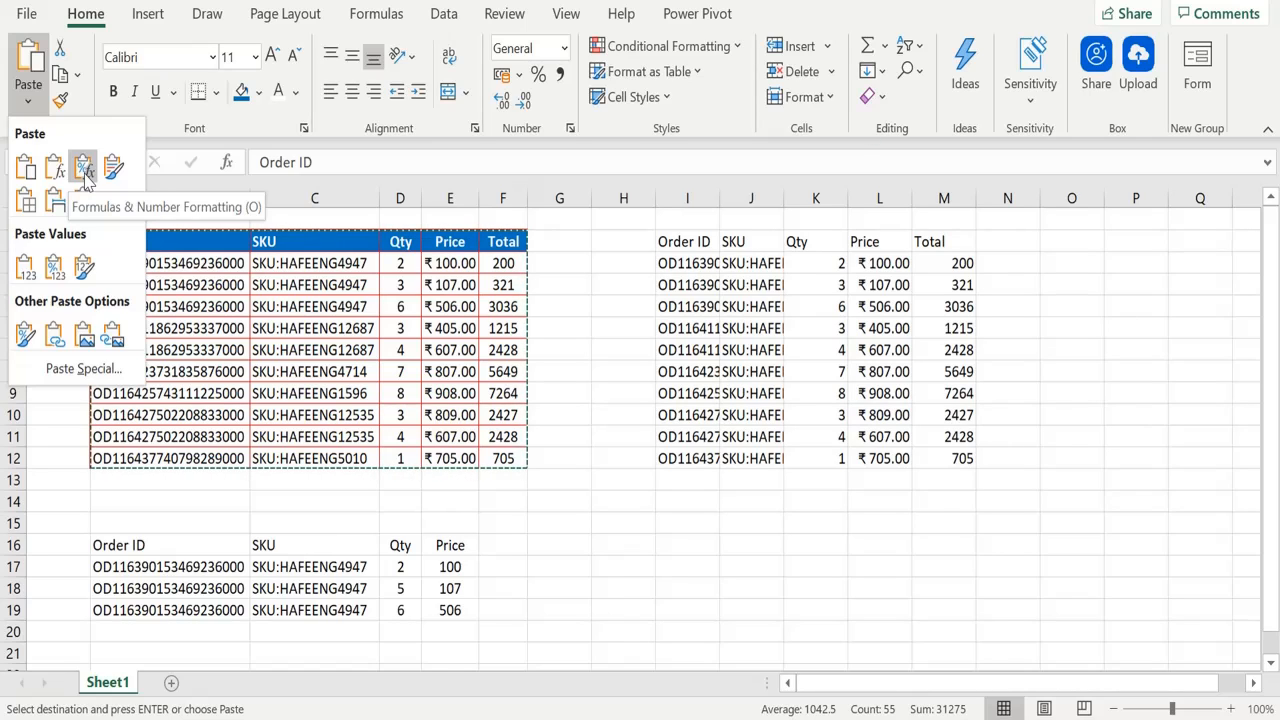
pyautogui.click(85, 170)
pyautogui.moveTo(890, 264); pyautogui.dragTo(894, 460)
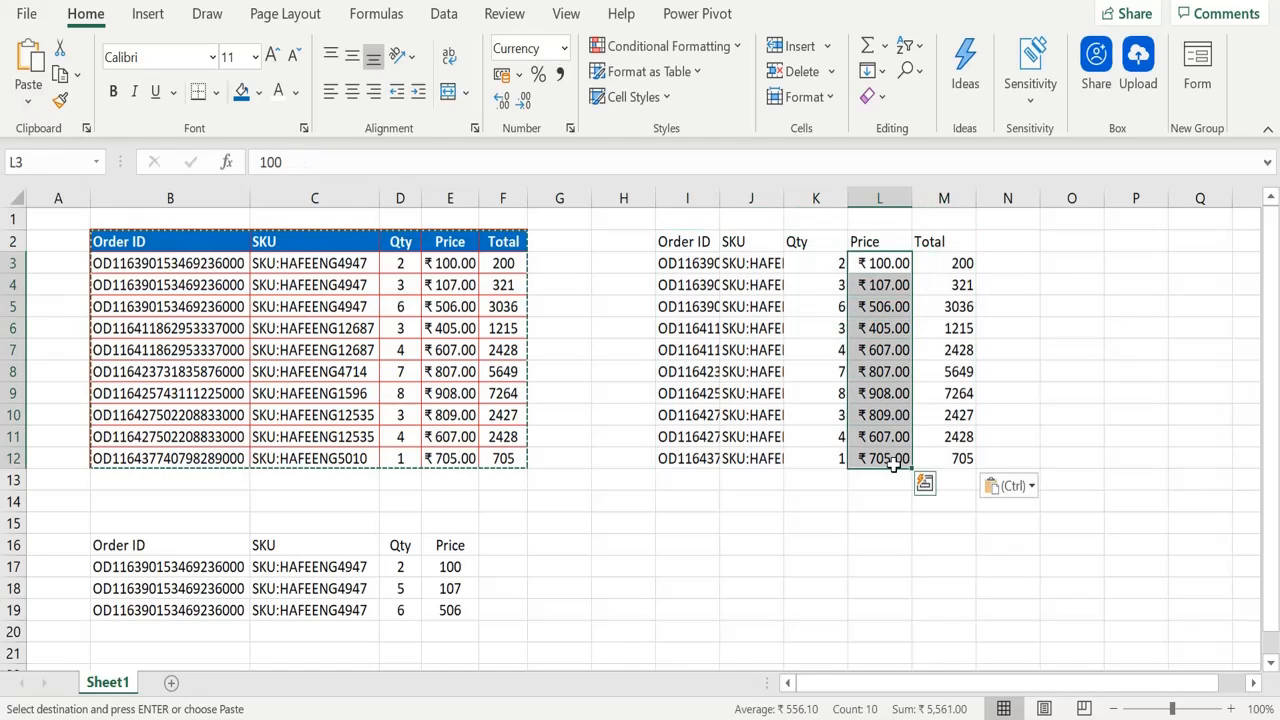
pyautogui.hotkey('ctrl', 'z')
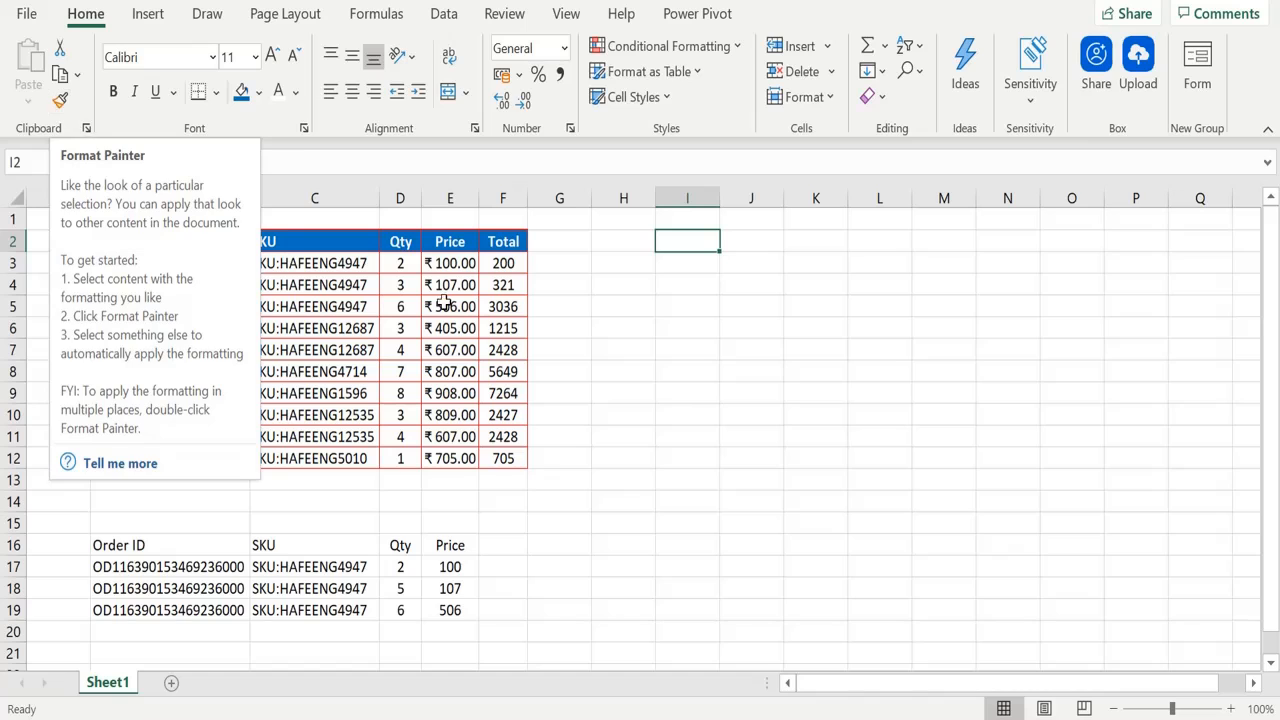
# Apply the order table's formatting to the small table in B16:E19 with Format Painter
pyautogui.moveTo(131, 244); pyautogui.dragTo(494, 459)
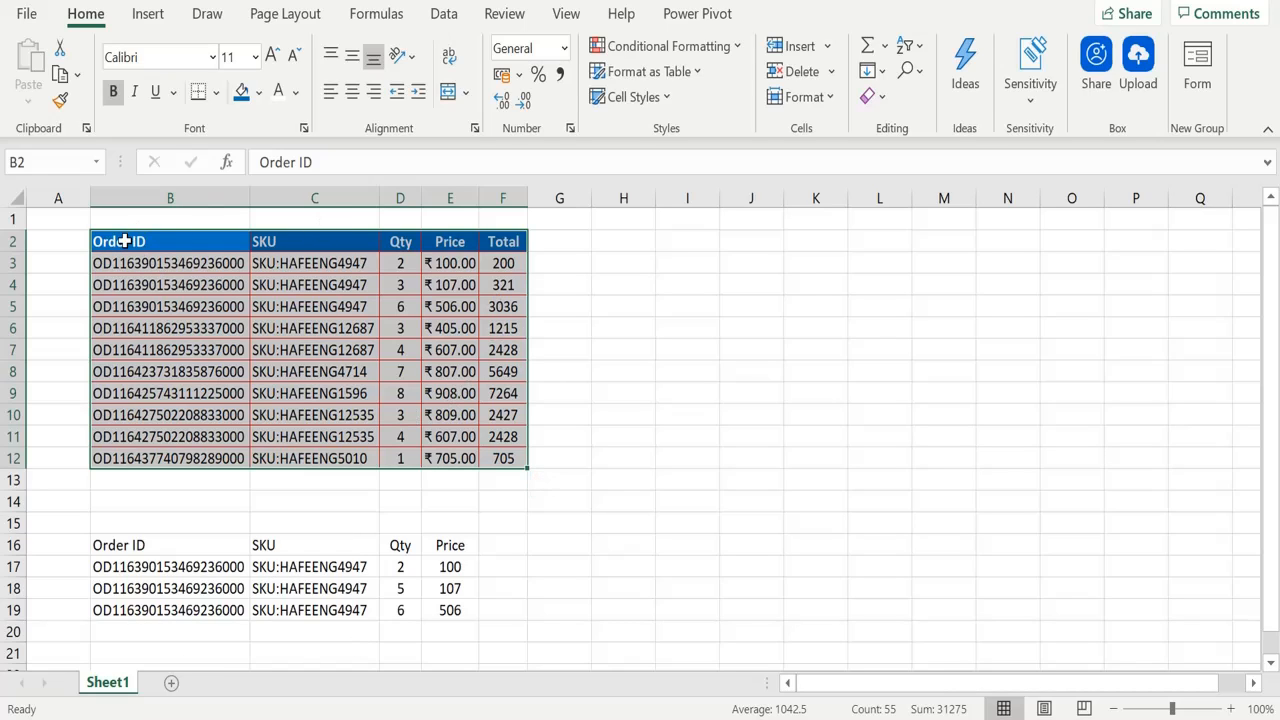
pyautogui.click(58, 103)
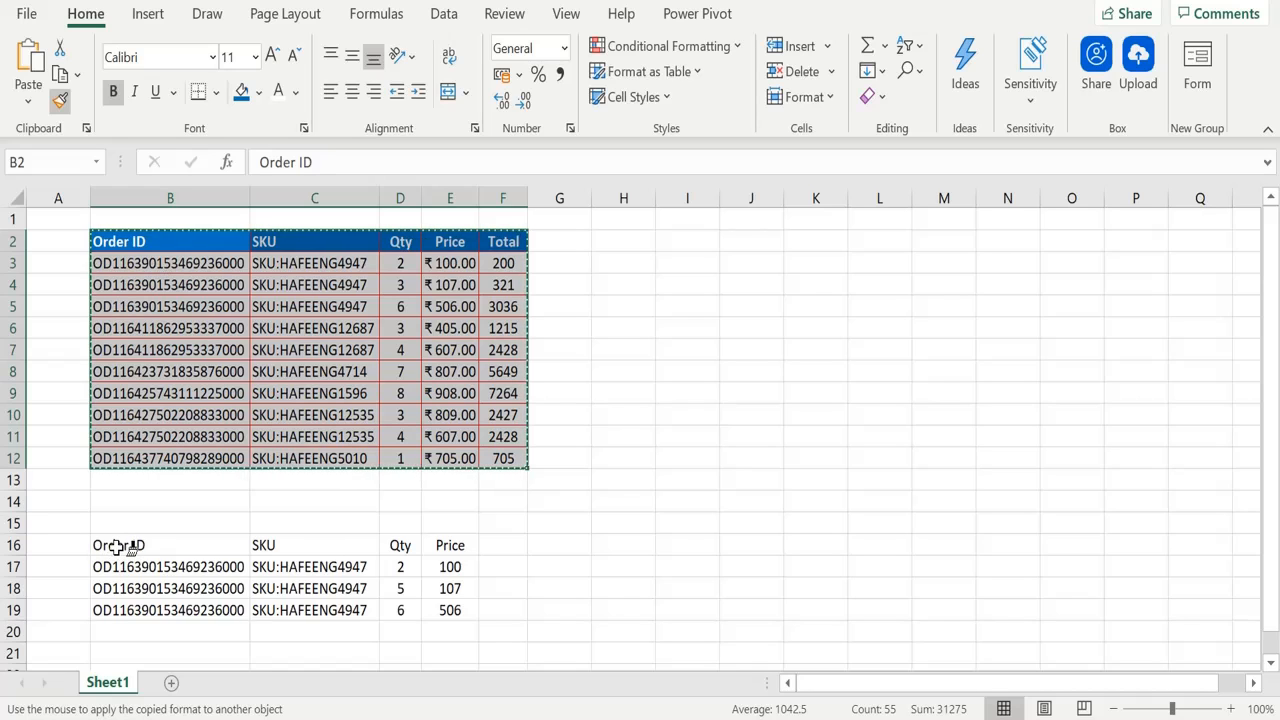
pyautogui.click(145, 553)
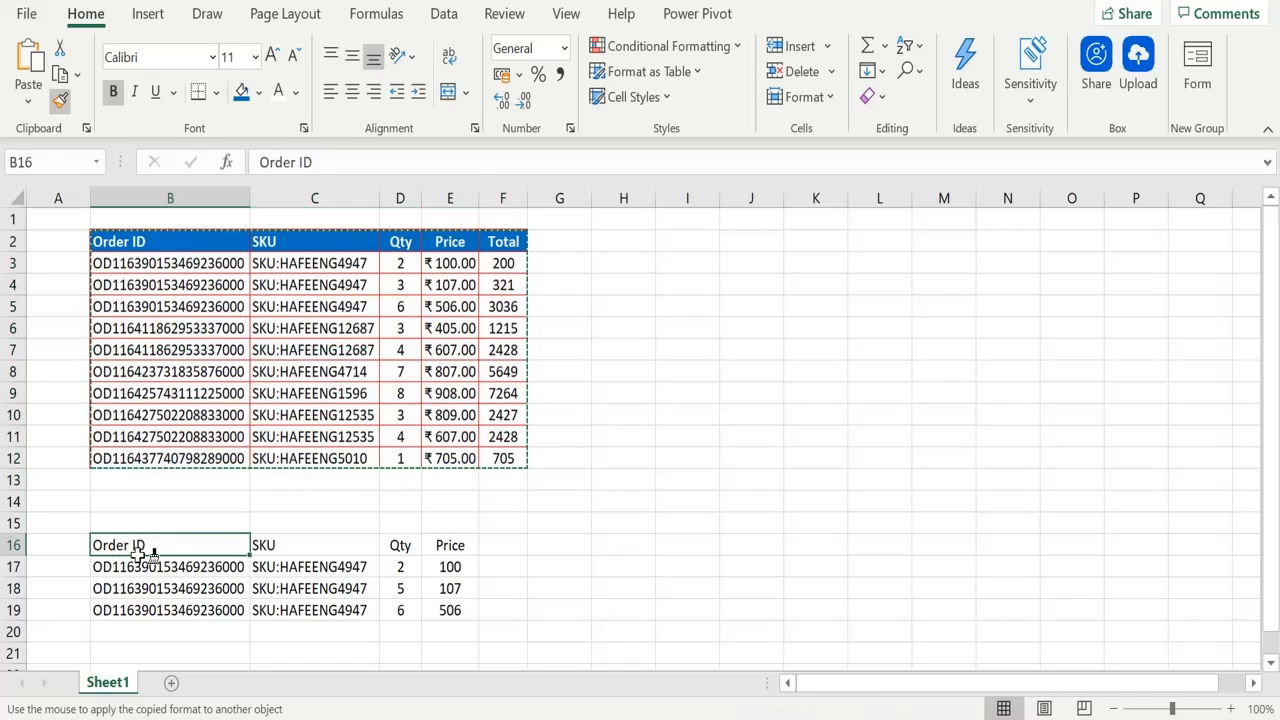
pyautogui.moveTo(145, 551)
pyautogui.mouseDown()
pyautogui.moveTo(351, 563)
pyautogui.moveTo(450, 610)
pyautogui.mouseUp()
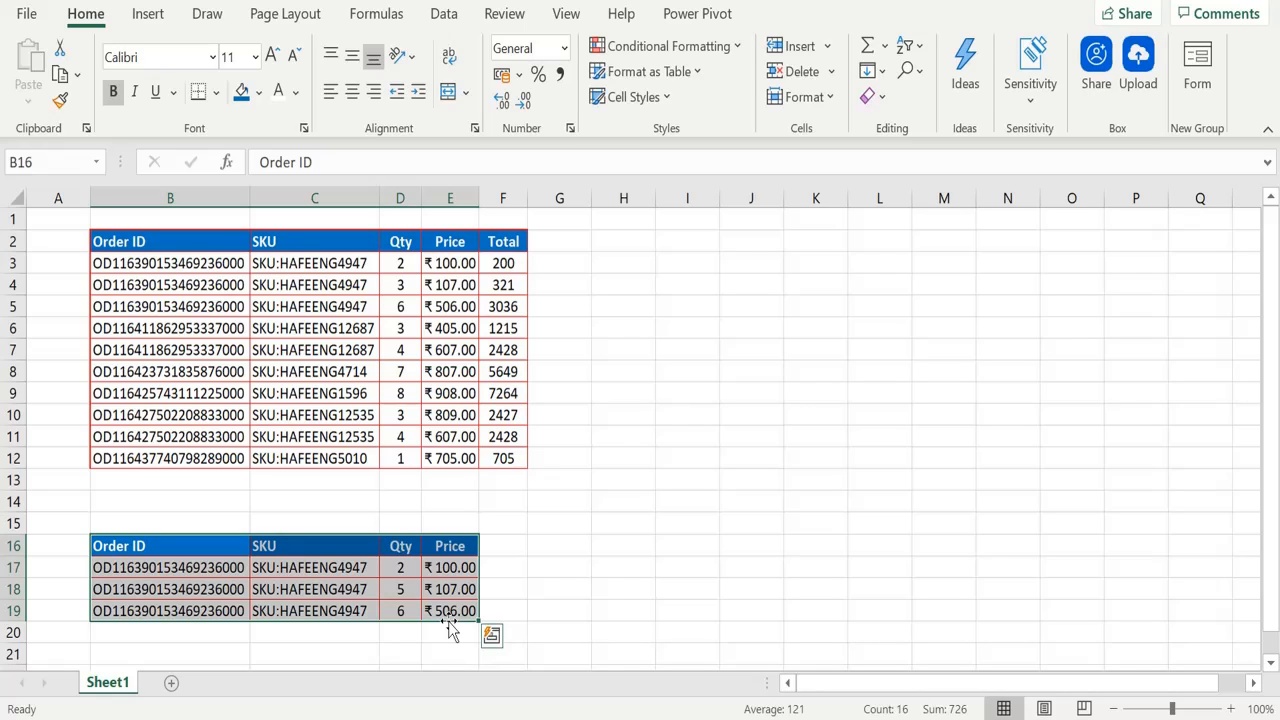
# Enter 100, 1000, 7000 and 8000 in cells J3 to J6
pyautogui.click(768, 264)
pyautogui.write('100')
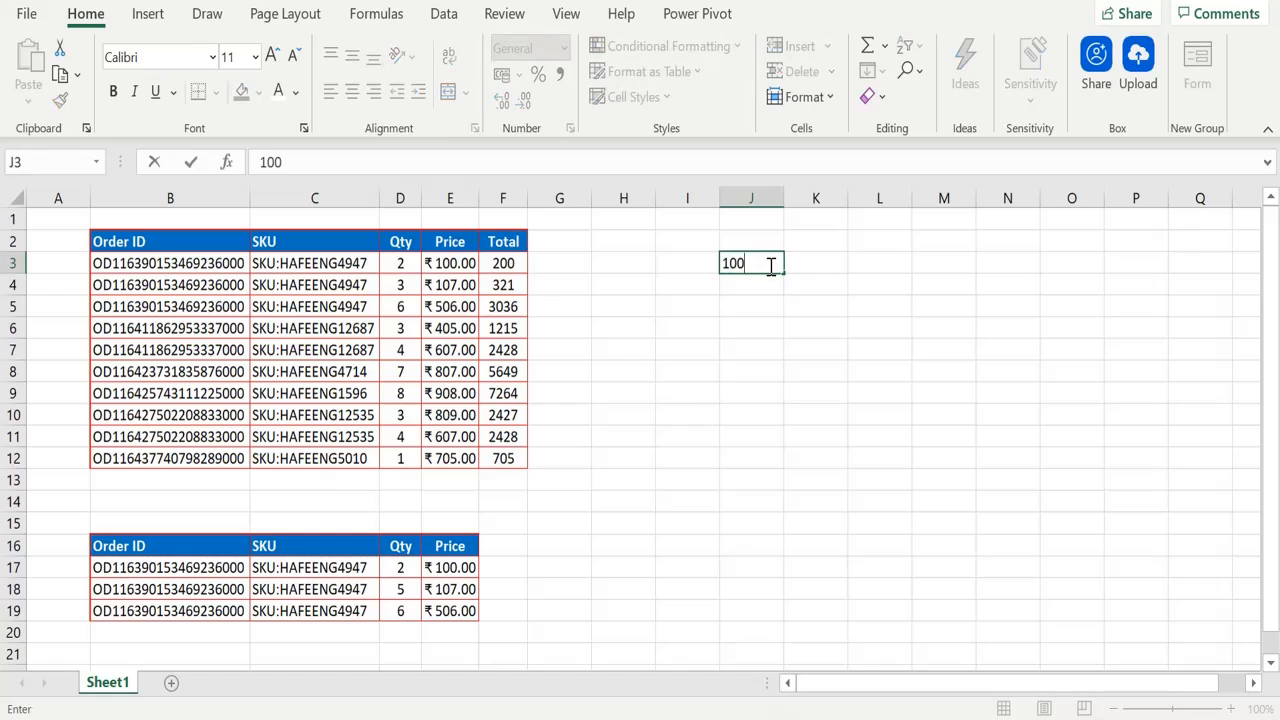
pyautogui.press('Return')
pyautogui.write('1000')
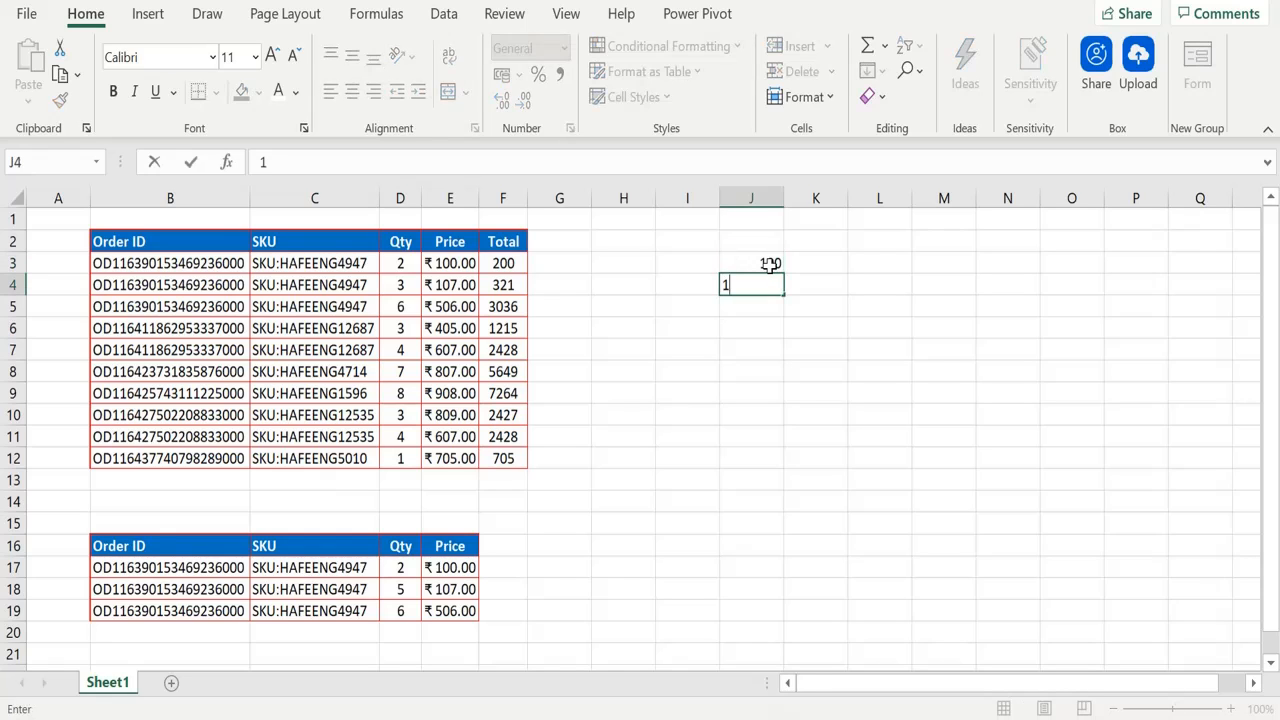
pyautogui.press('Return')
pyautogui.write('7000')
pyautogui.press('Return')
pyautogui.write('8000')
pyautogui.press('Return')
# Copy the currency format of price cell E3 onto J3:J6 with Format Painter, and undo it
pyautogui.click(457, 263)
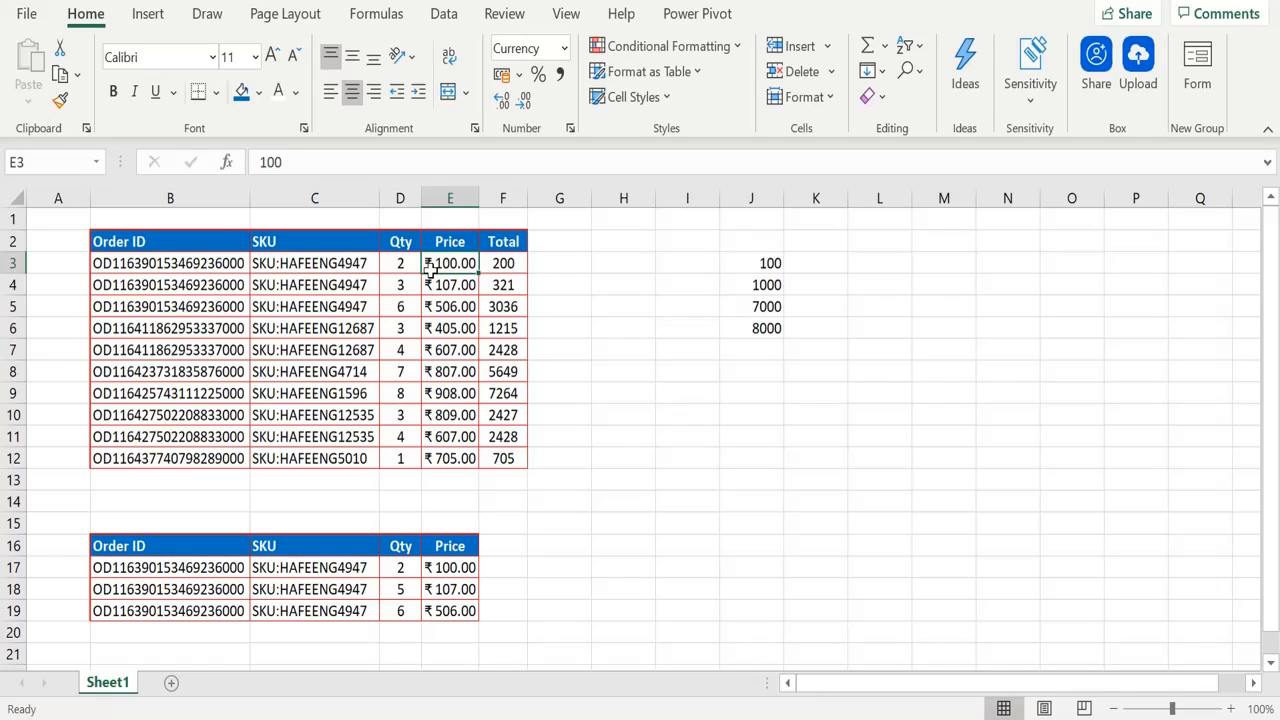
pyautogui.click(60, 100)
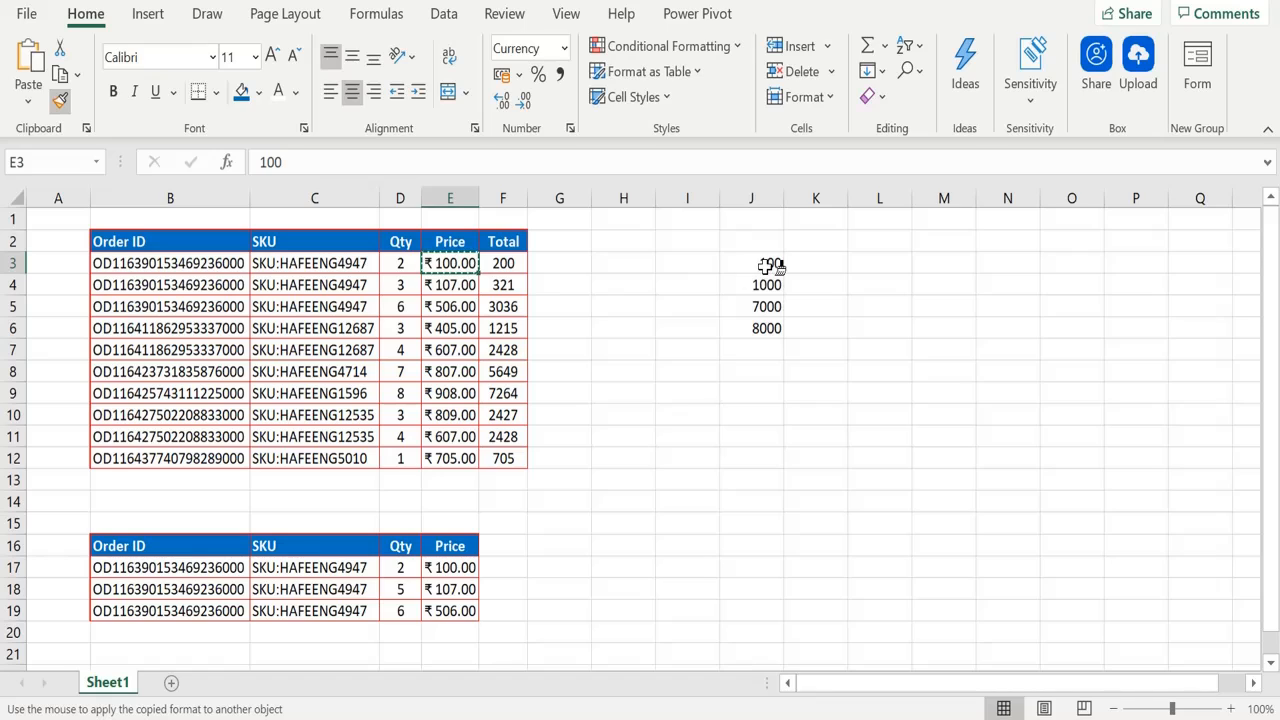
pyautogui.moveTo(770, 266)
pyautogui.mouseDown()
pyautogui.moveTo(791, 323)
pyautogui.moveTo(762, 322)
pyautogui.mouseUp()
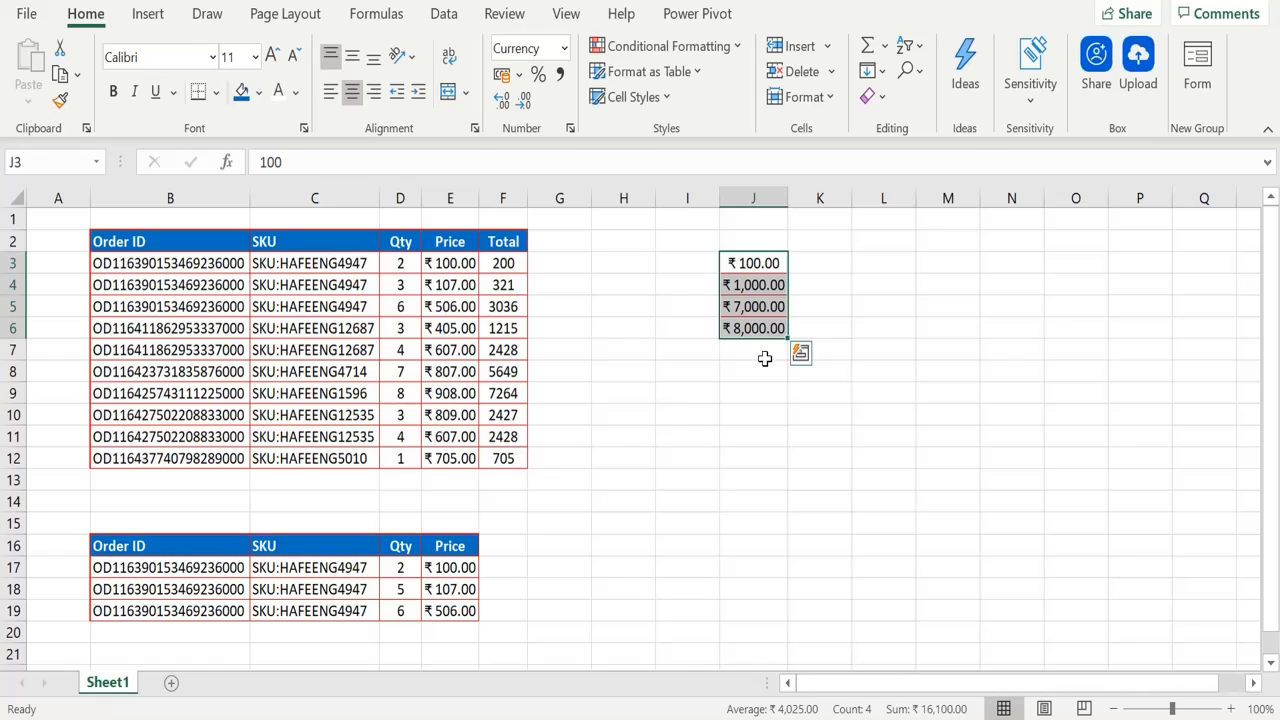
pyautogui.hotkey('ctrl', 'z')
# Compare the font of order ID cell B3 with the font of its copy in J3
pyautogui.click(160, 262)
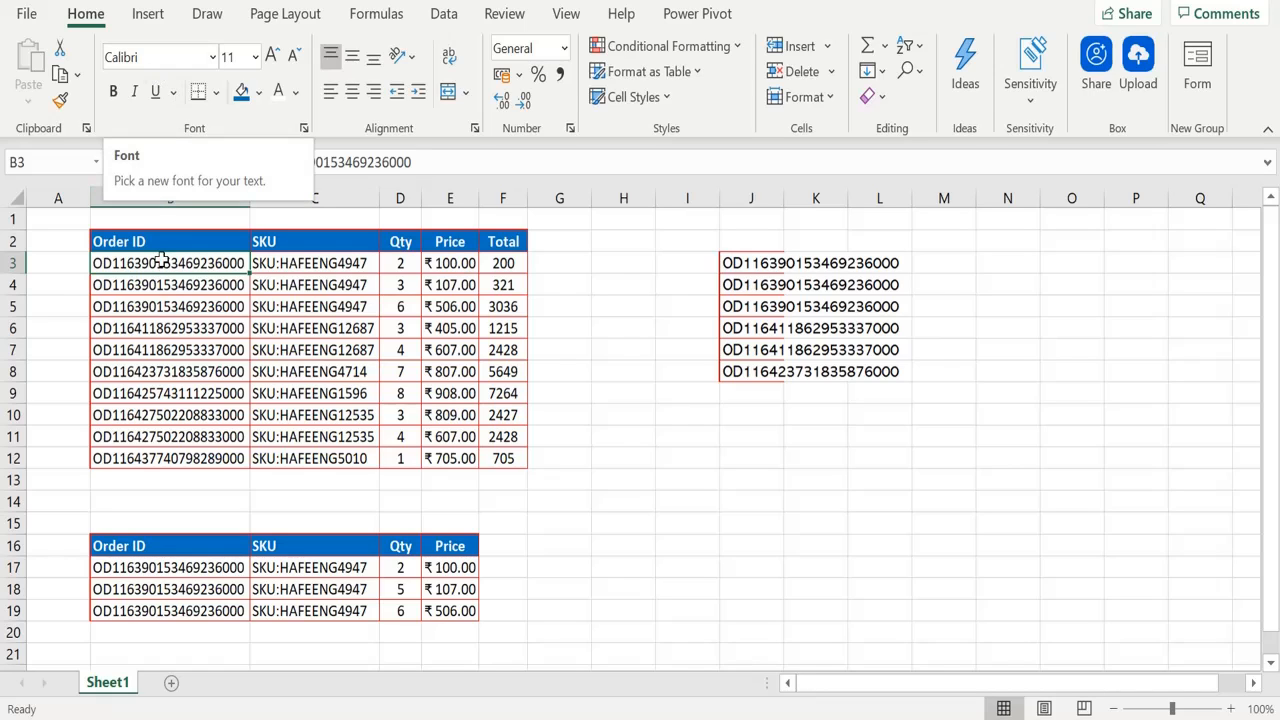
pyautogui.click(751, 267)
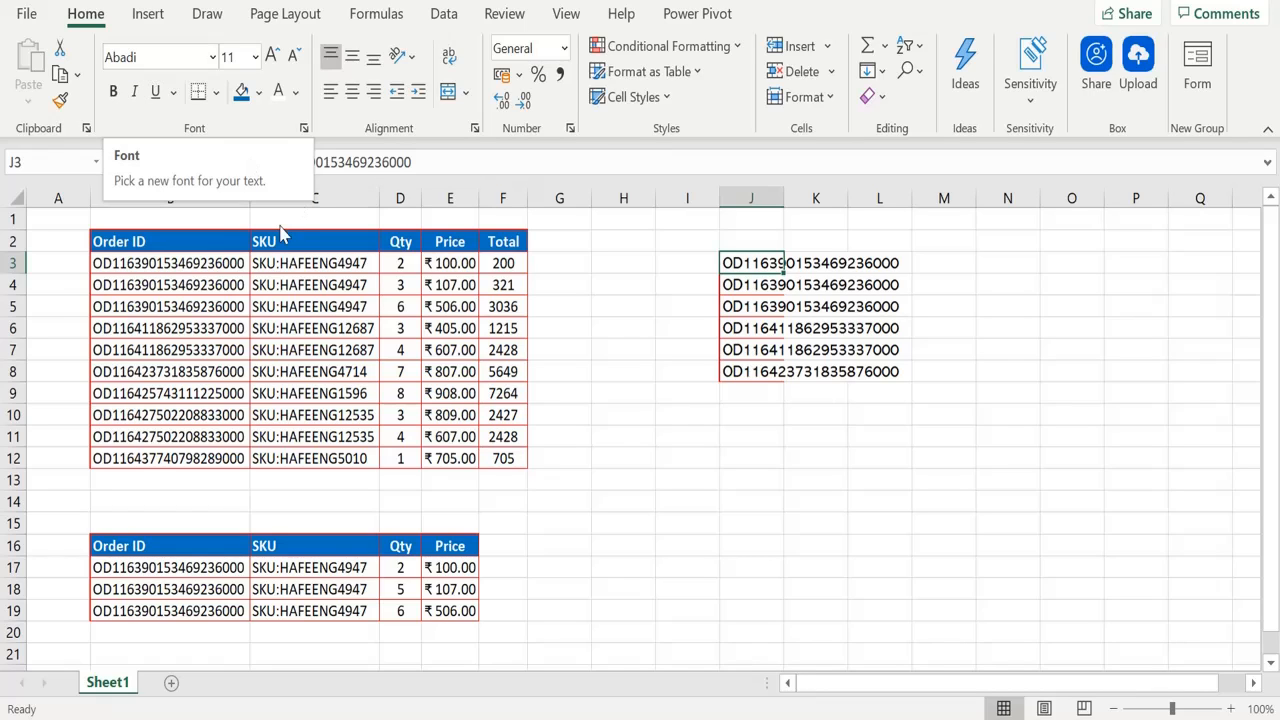
pyautogui.click(147, 264)
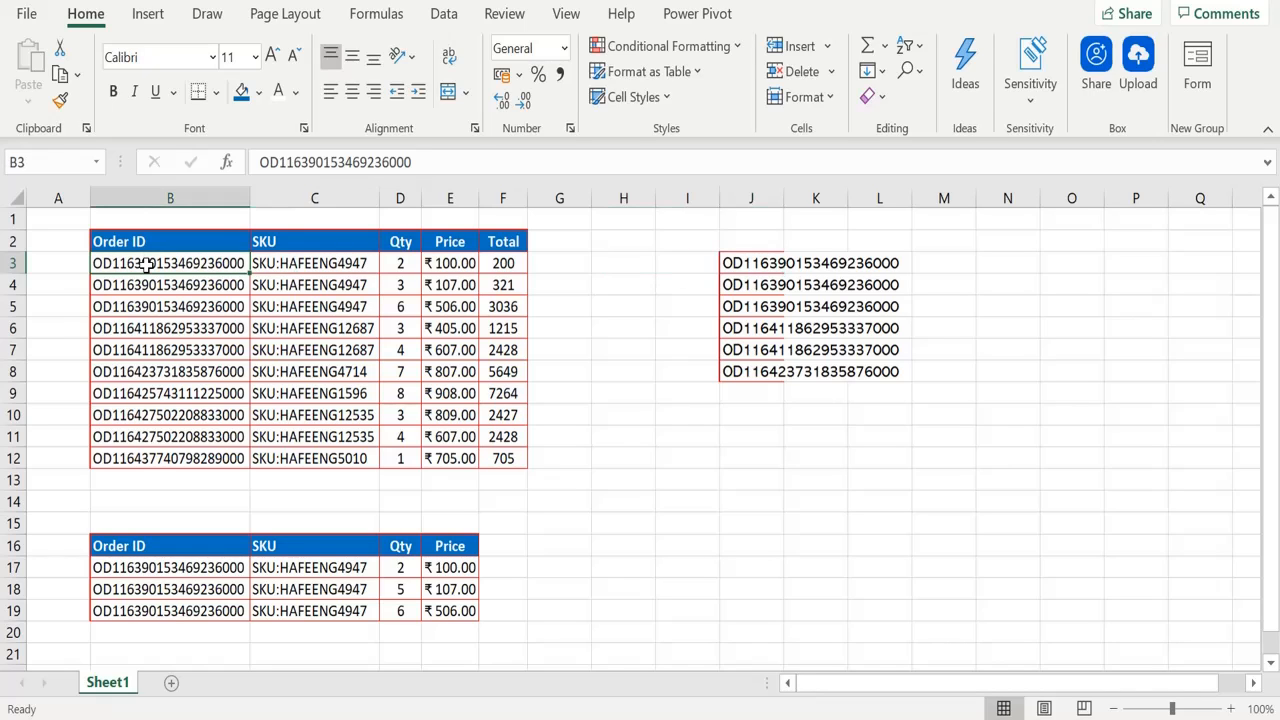
# Copy the formatting of order ID cell B3 onto the copied order IDs in J3:J8 with Format Painter
pyautogui.click(60, 99)
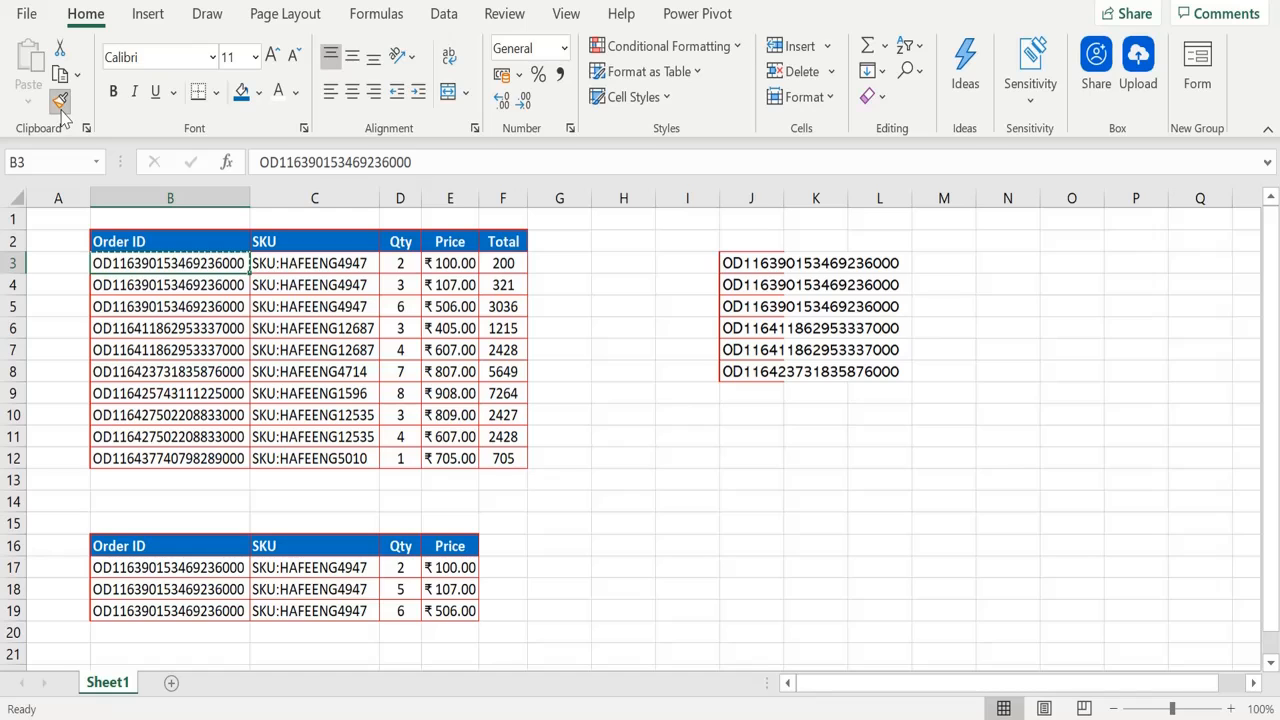
pyautogui.moveTo(766, 263); pyautogui.dragTo(752, 370)
pyautogui.click(762, 266)
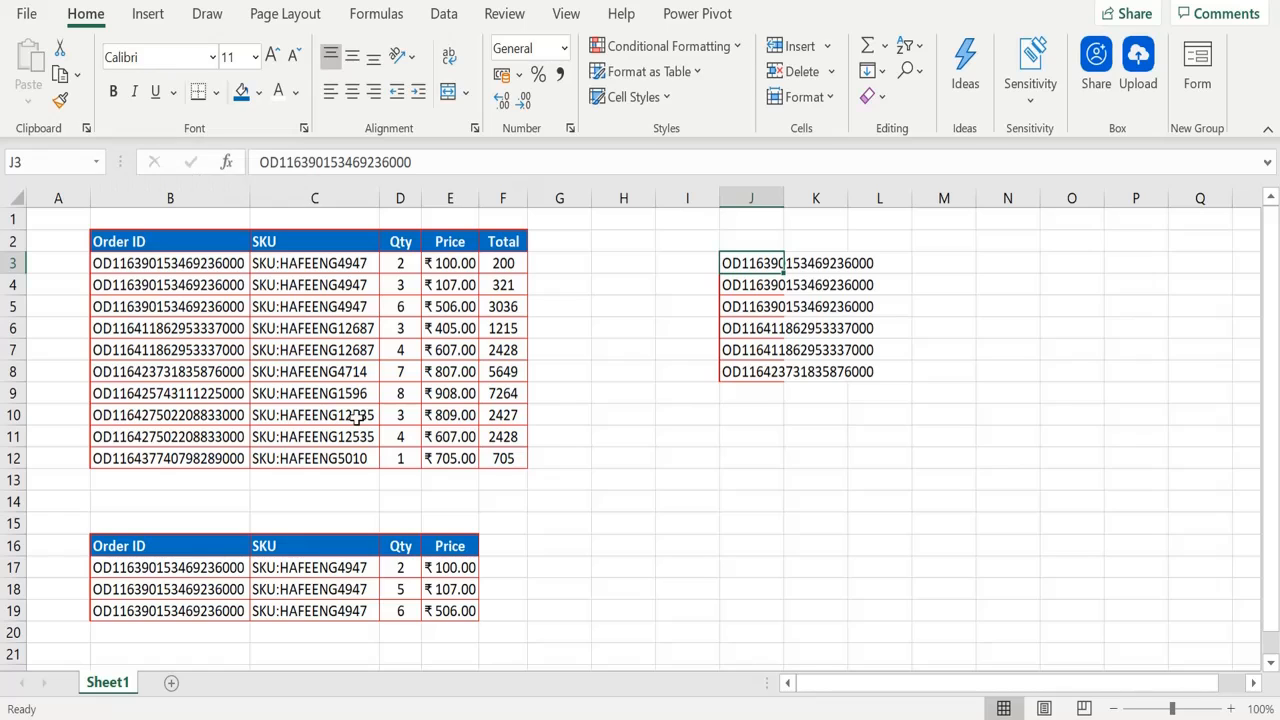
# Delete column J containing the copied order IDs
pyautogui.click(748, 198)
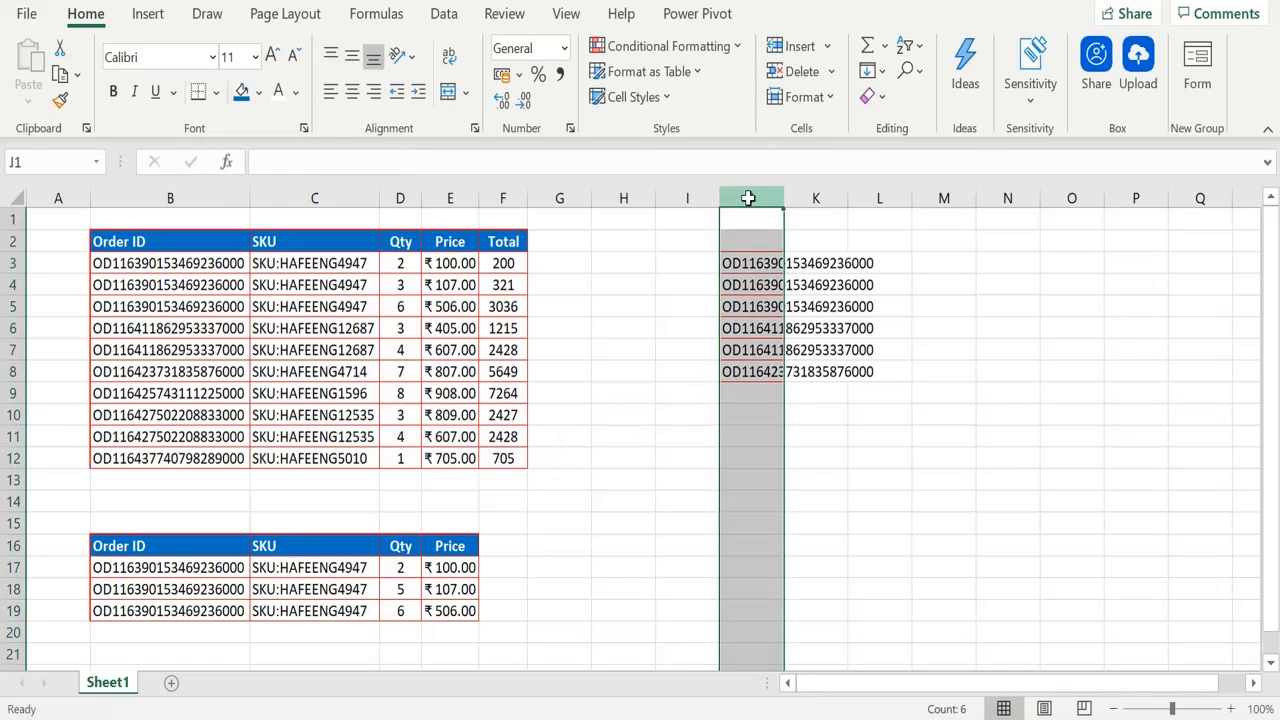
pyautogui.press('Delete')
pyautogui.click(692, 414)
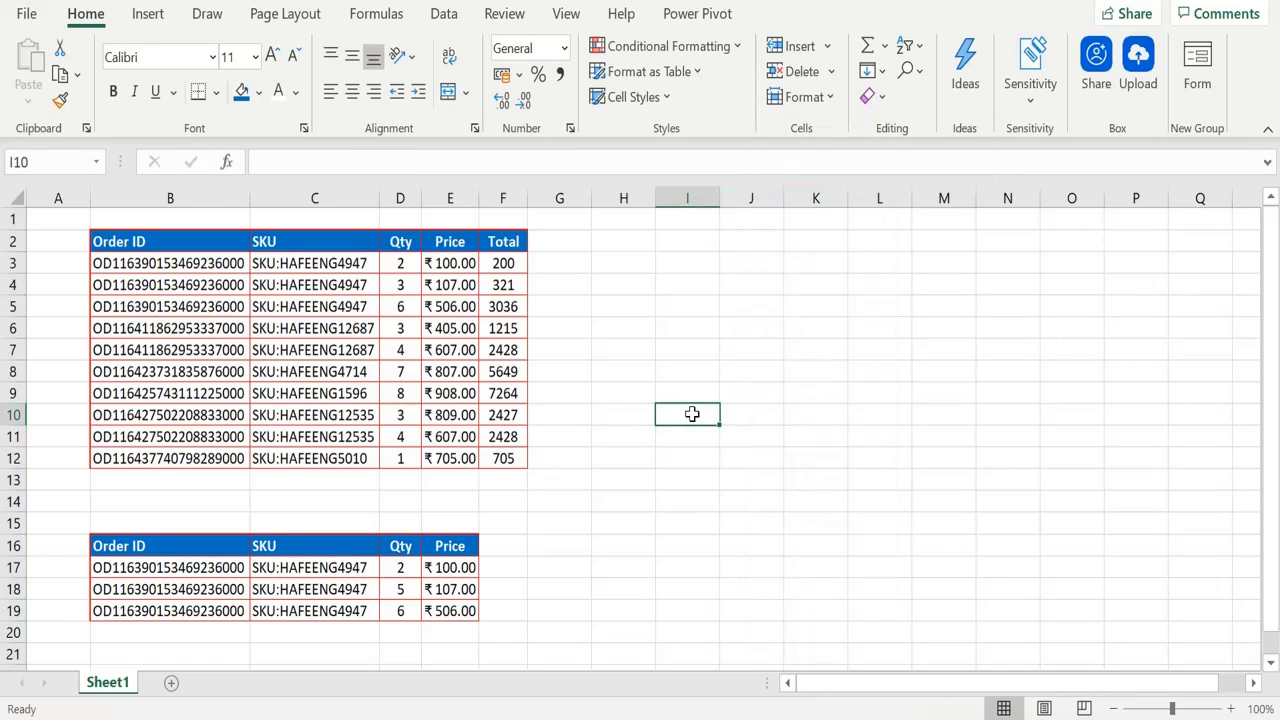
# Show the Office Clipboard, look through its collected items and clear them all
pyautogui.click(87, 129)
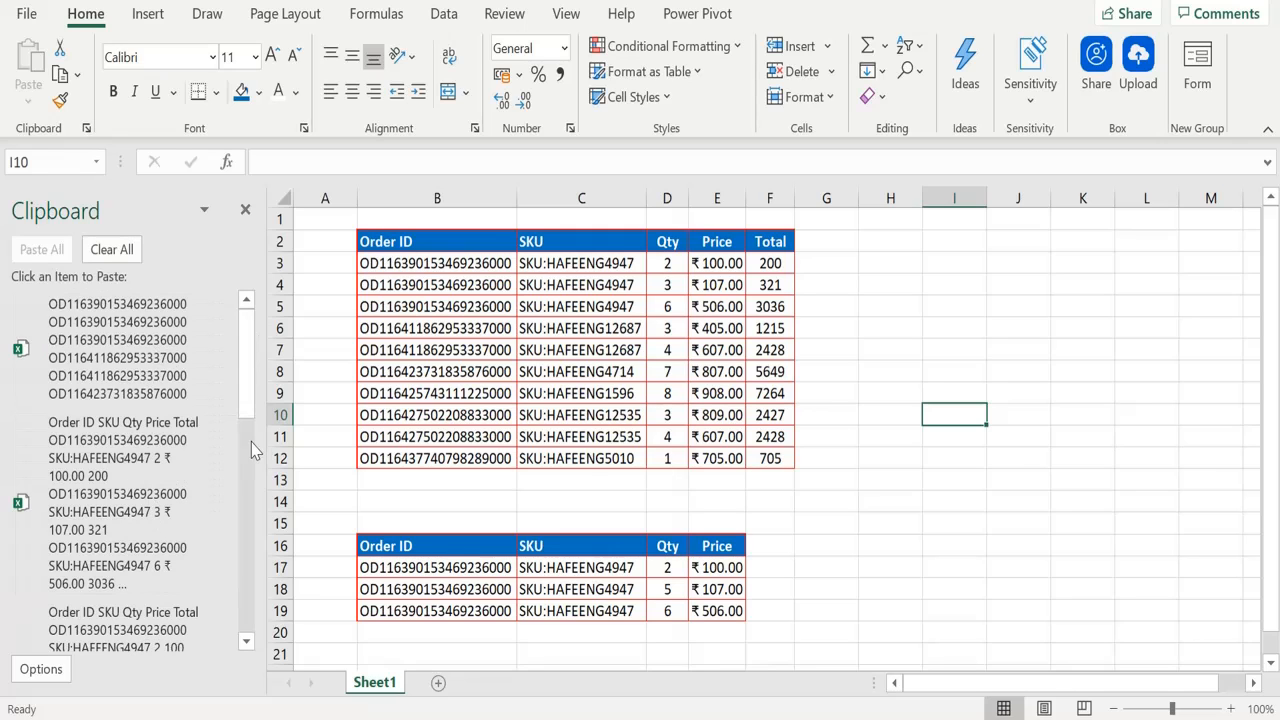
pyautogui.scroll(-1, 247, 408)
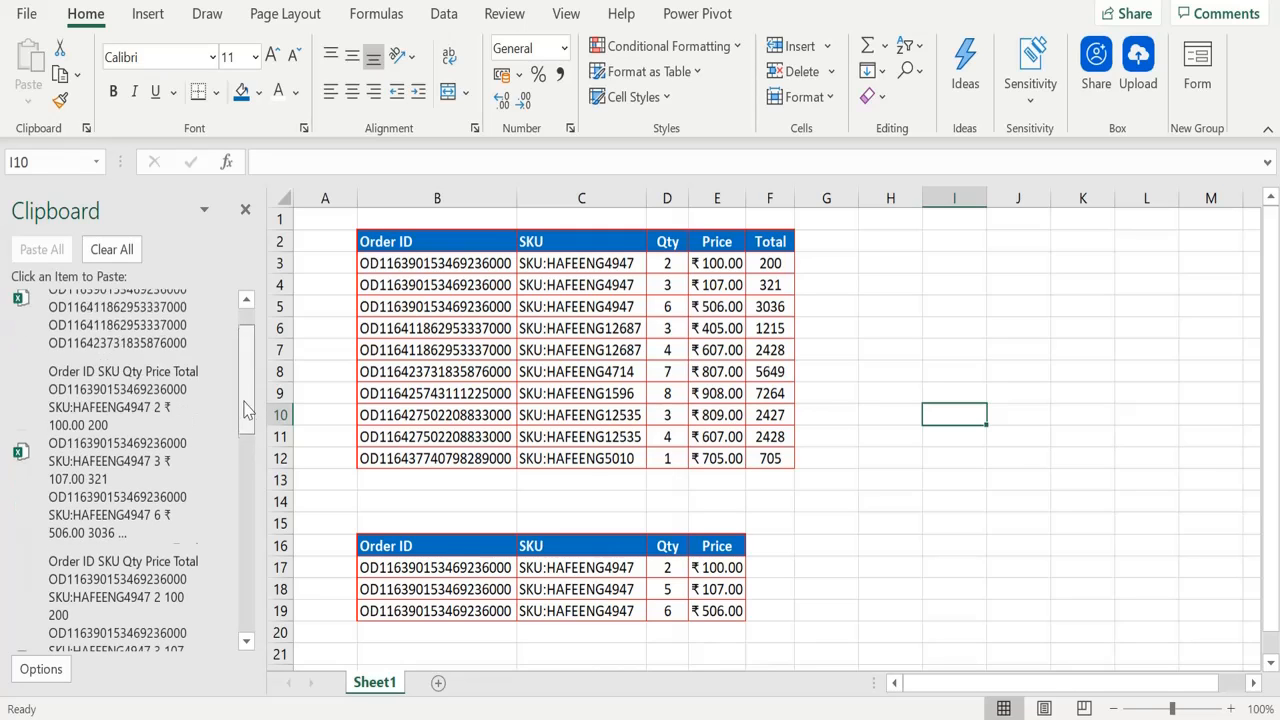
pyautogui.moveTo(247, 408); pyautogui.dragTo(270, 348)
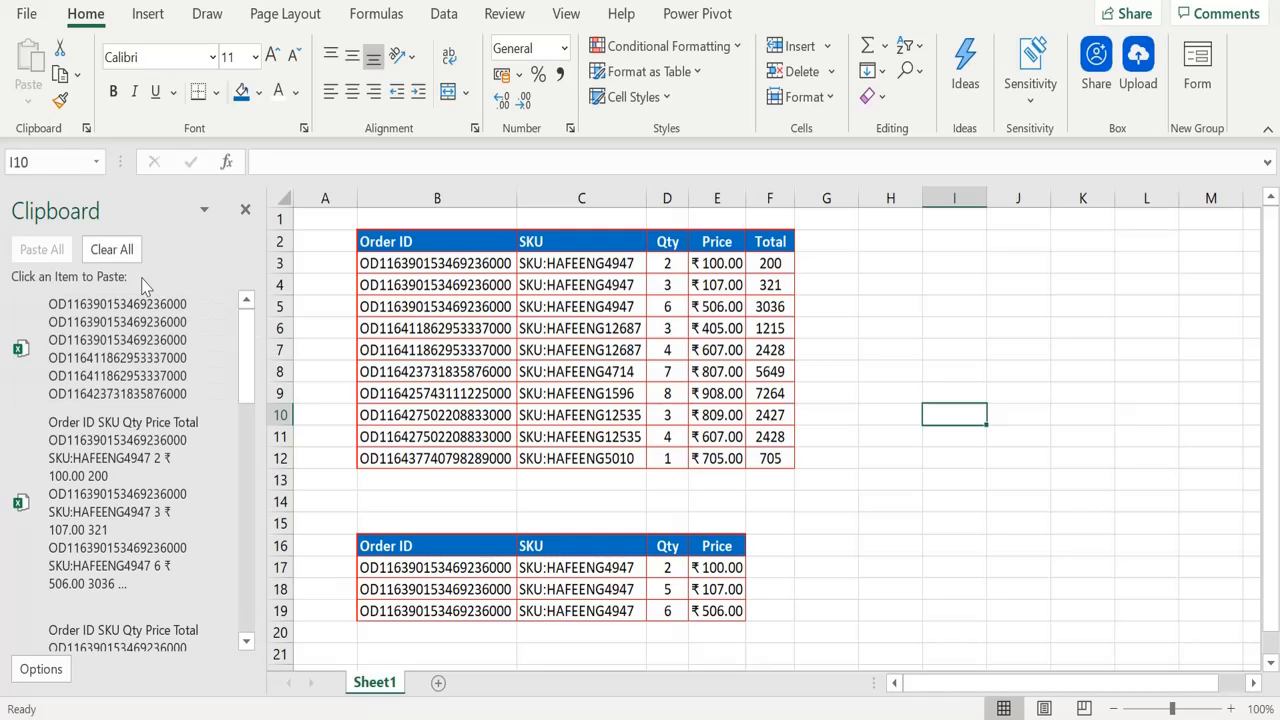
pyautogui.click(118, 252)
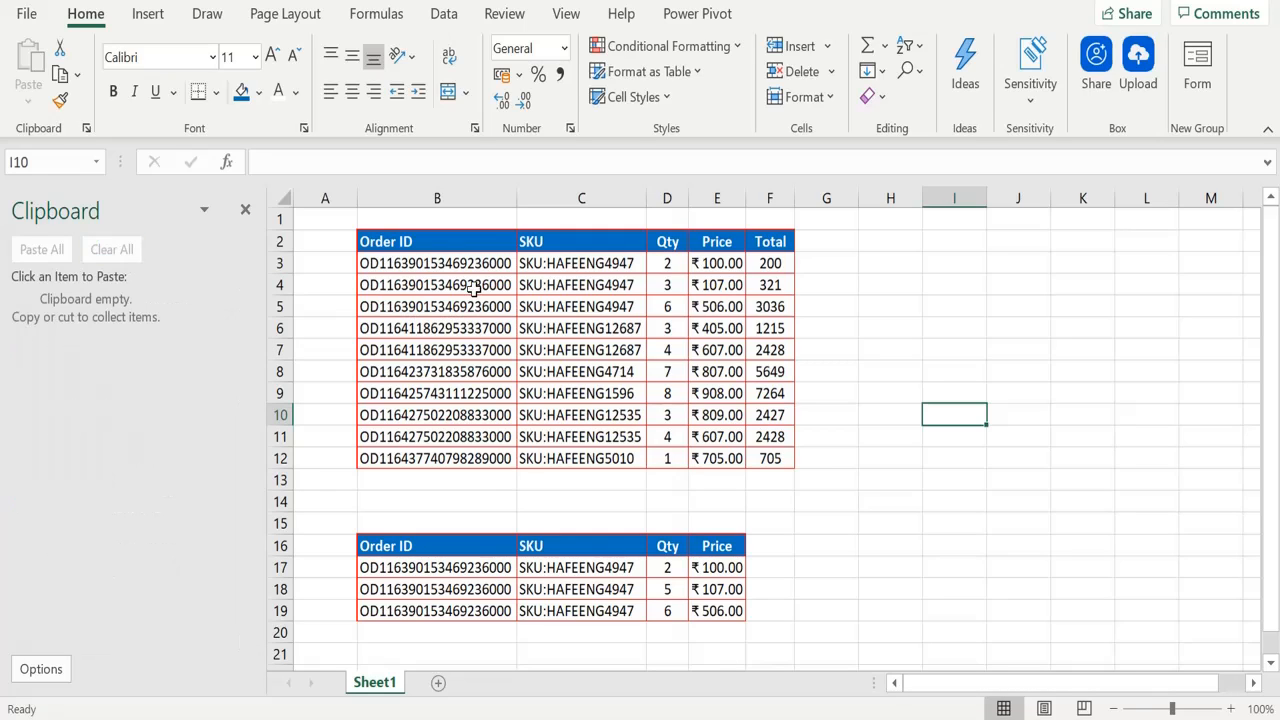
# Copy the order IDs in B3:B6 to the emptied Clipboard and paste them starting at cell I2
pyautogui.moveTo(445, 264); pyautogui.dragTo(453, 322)
pyautogui.hotkey('ctrl', 'q')
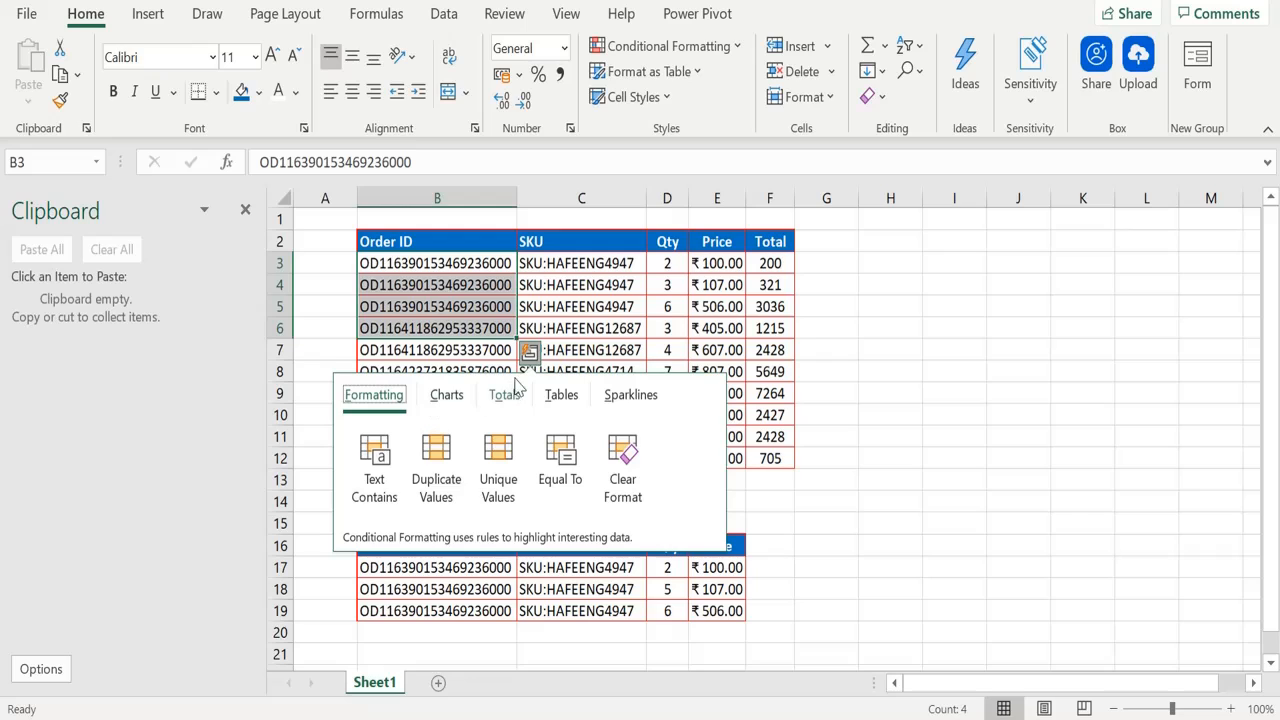
pyautogui.click(466, 285)
pyautogui.moveTo(447, 262); pyautogui.dragTo(444, 318)
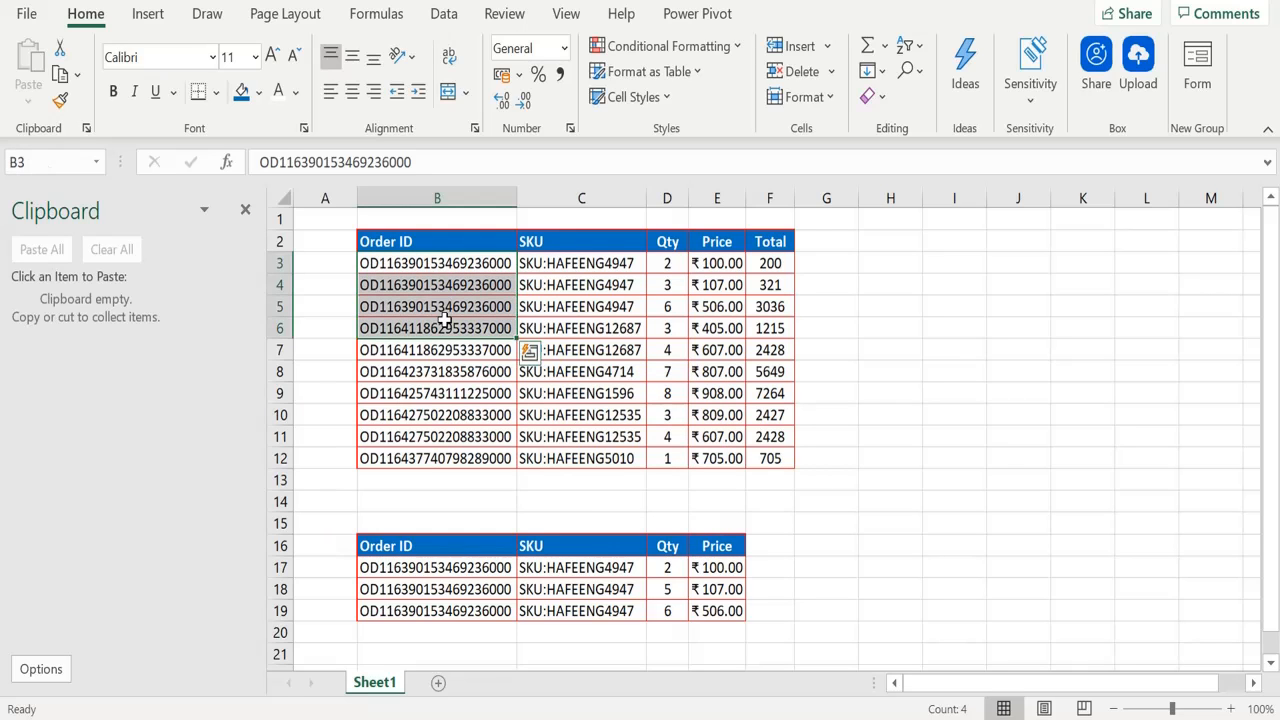
pyautogui.hotkey('ctrl', 'c')
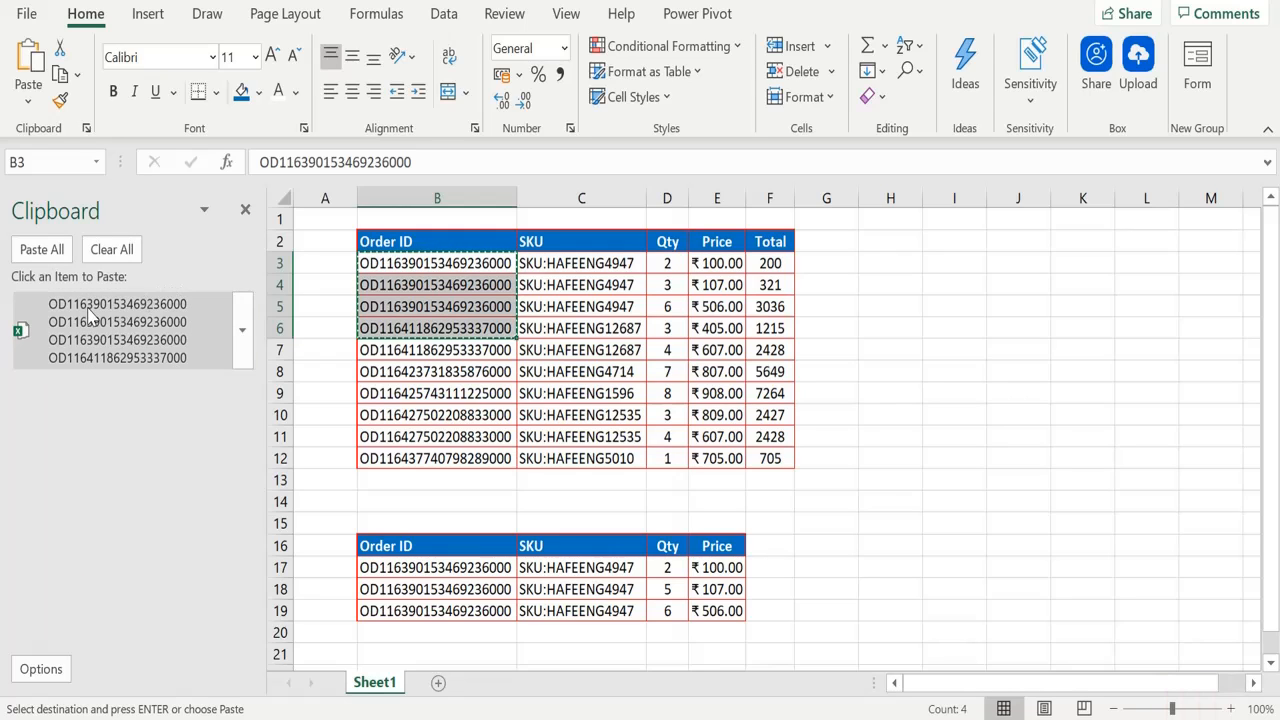
pyautogui.click(946, 245)
pyautogui.hotkey('ctrl', 'v')
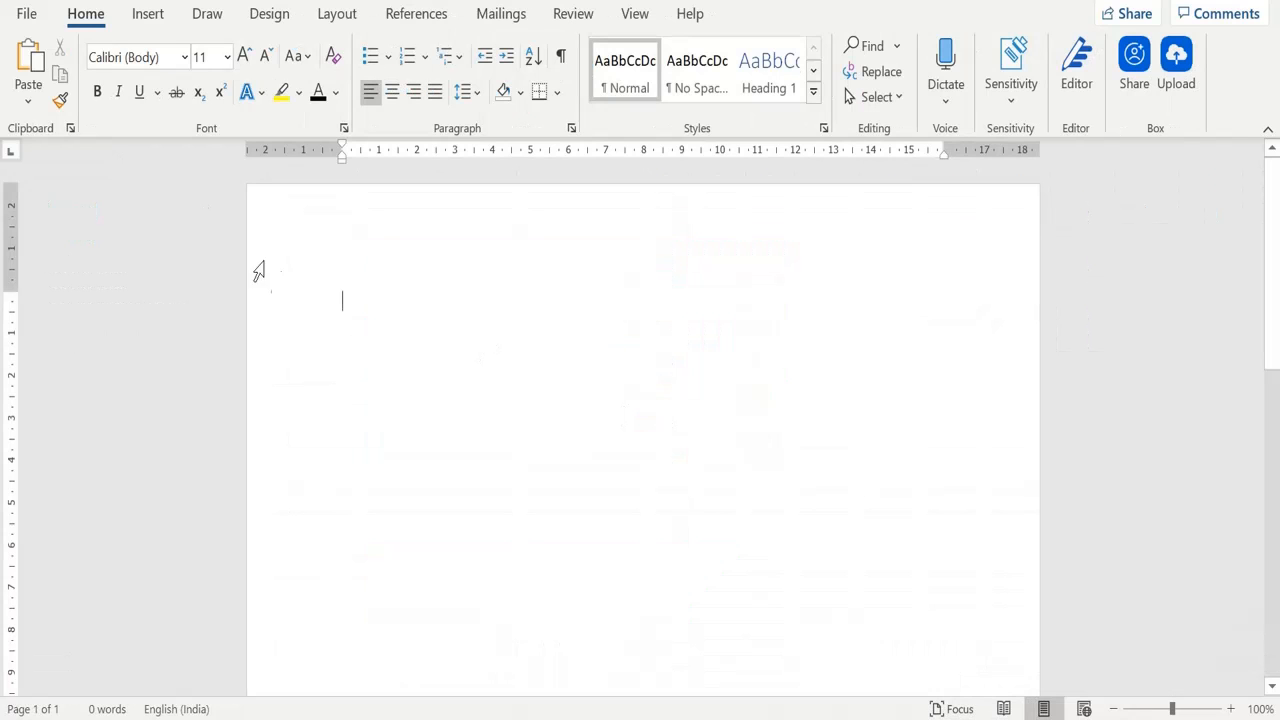
# In the blank Word document, show the Office Clipboard and paste the collected order IDs from it
pyautogui.click(71, 128)
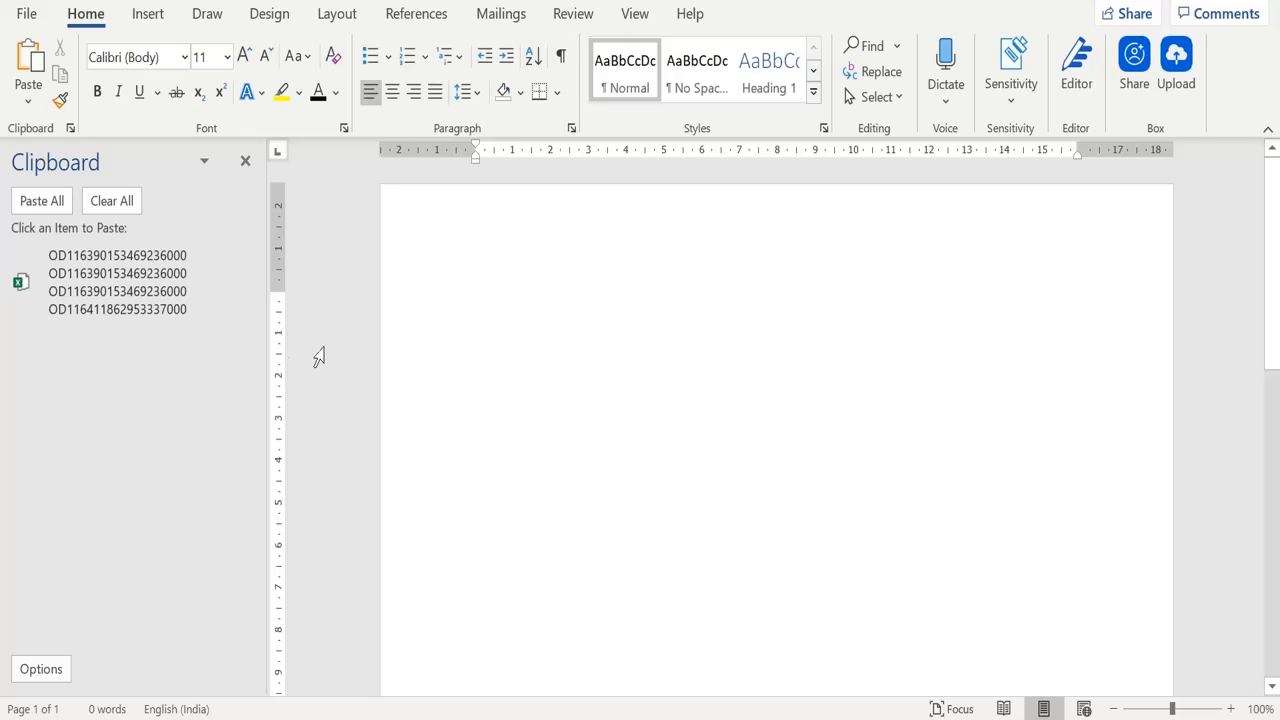
pyautogui.click(140, 298)
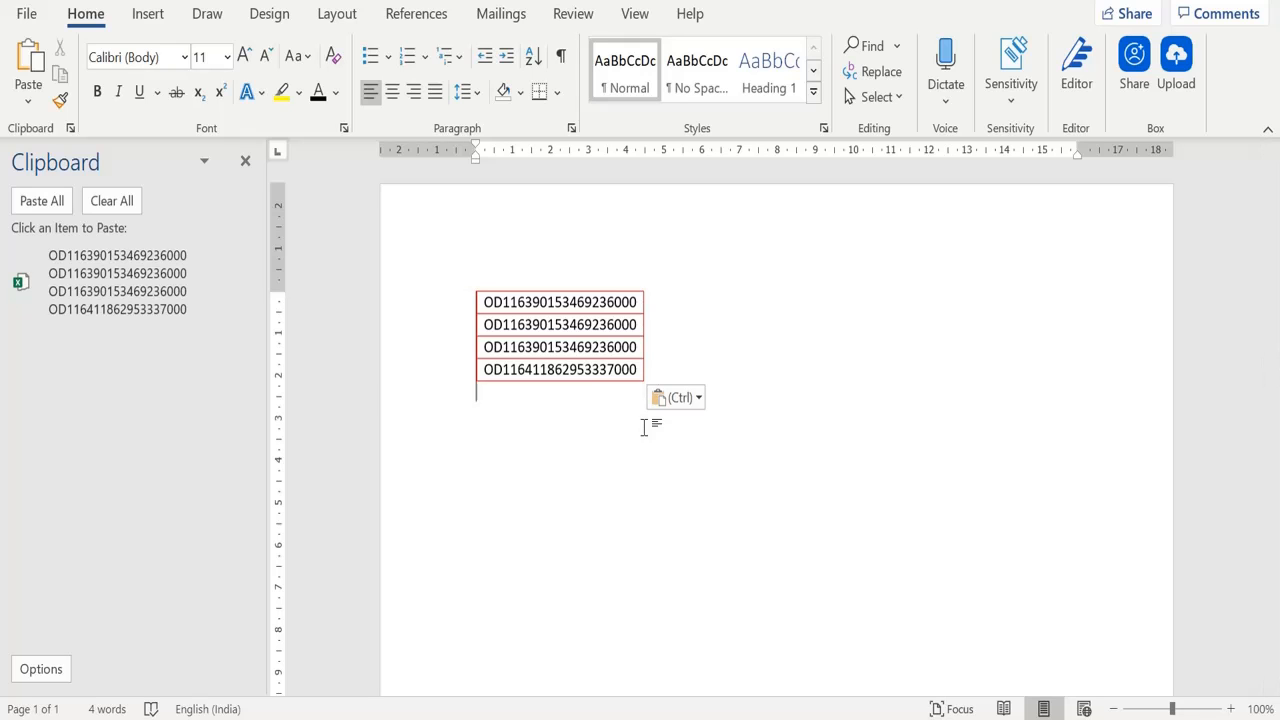
# Switch back to the Excel workbook and close its Clipboard pane
pyautogui.hotkey('alt', 'Tab')
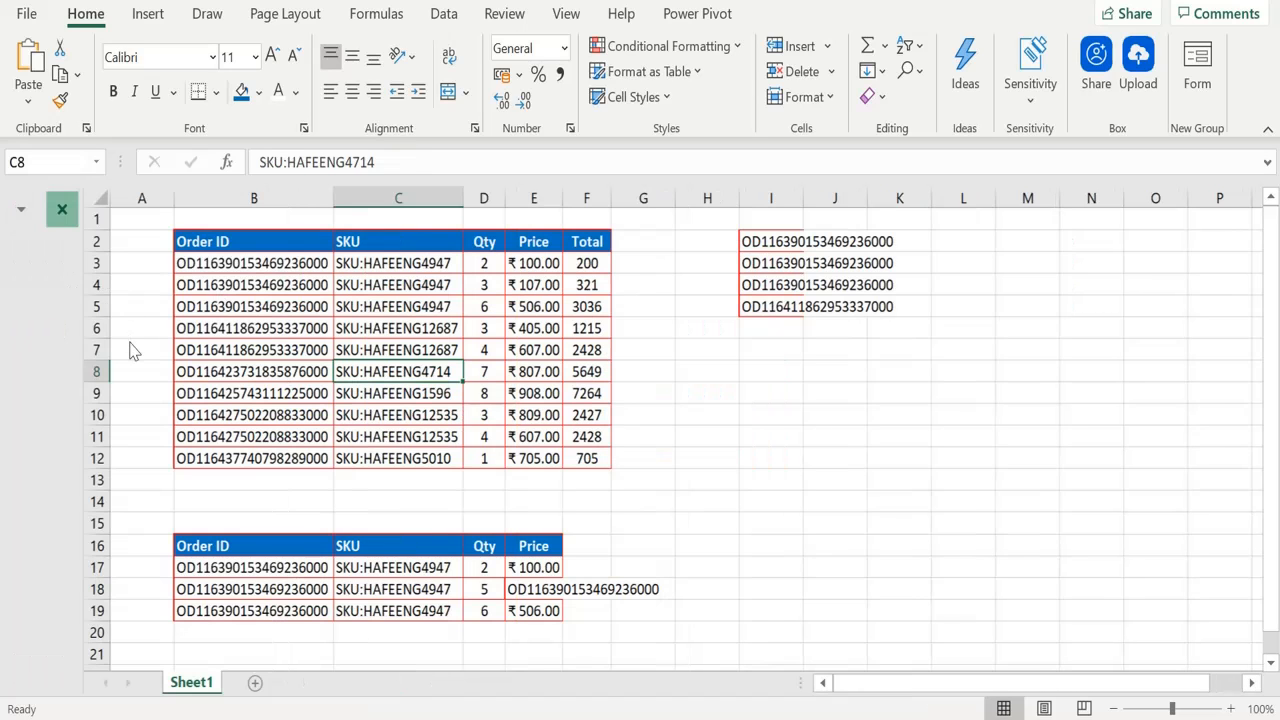
pyautogui.click(63, 209)
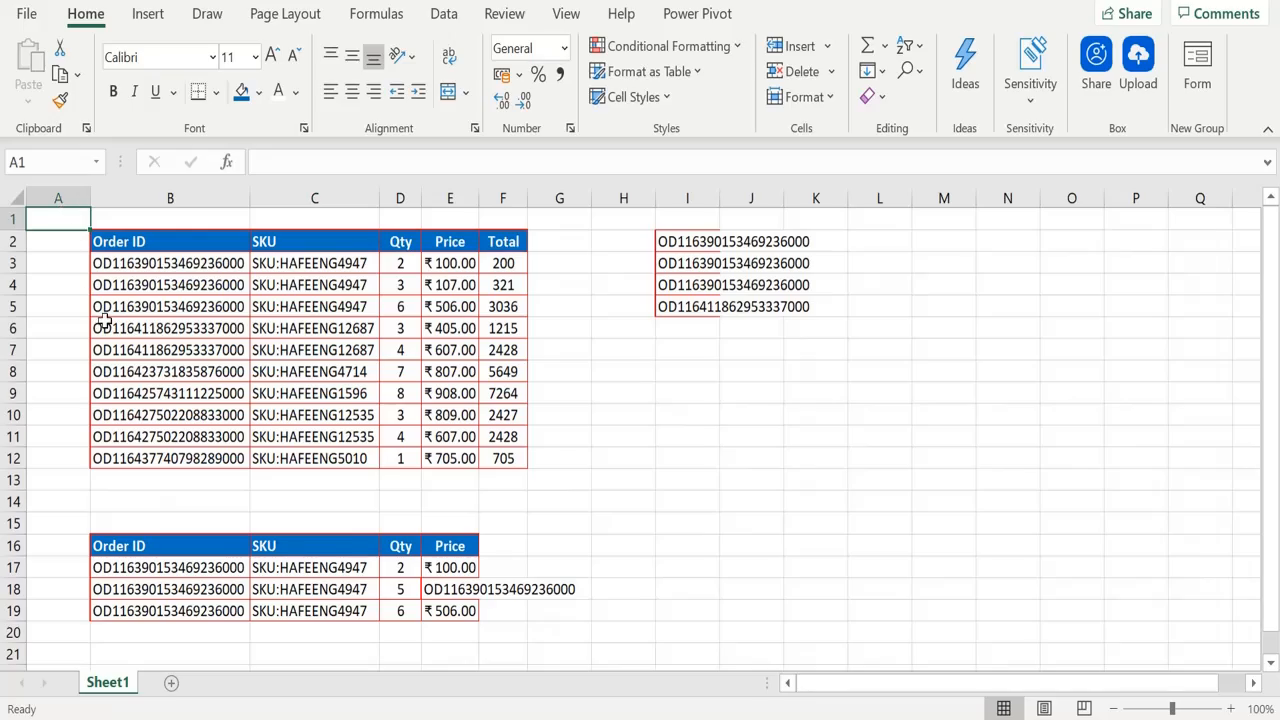